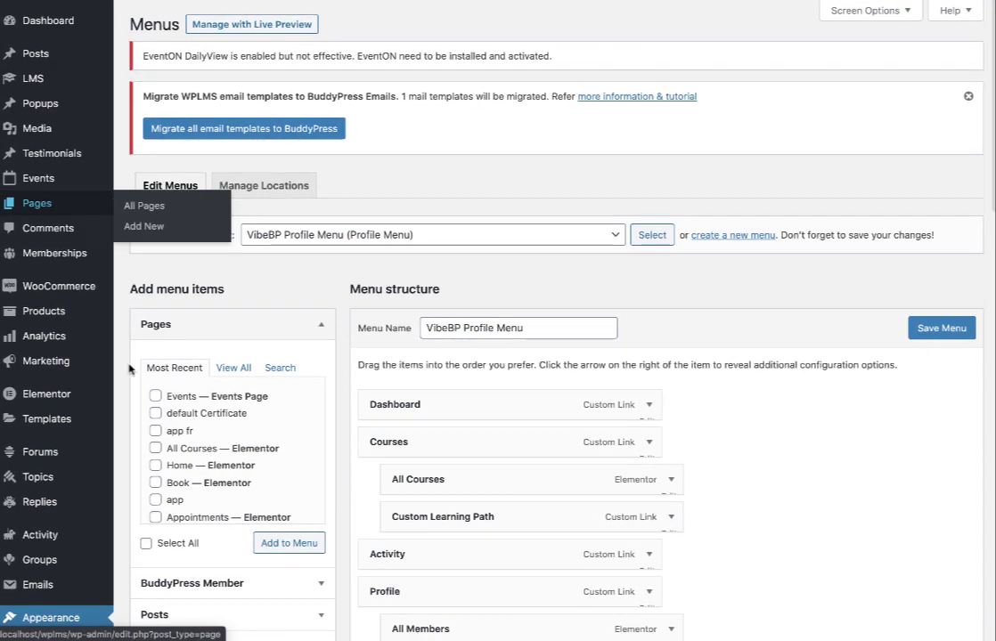
Open the WPLMS setup wizard from the Appearance section and run it again
{"action": "scroll", "coordinate": [134, 422], "scroll_direction": "down", "scroll_amount": 2}
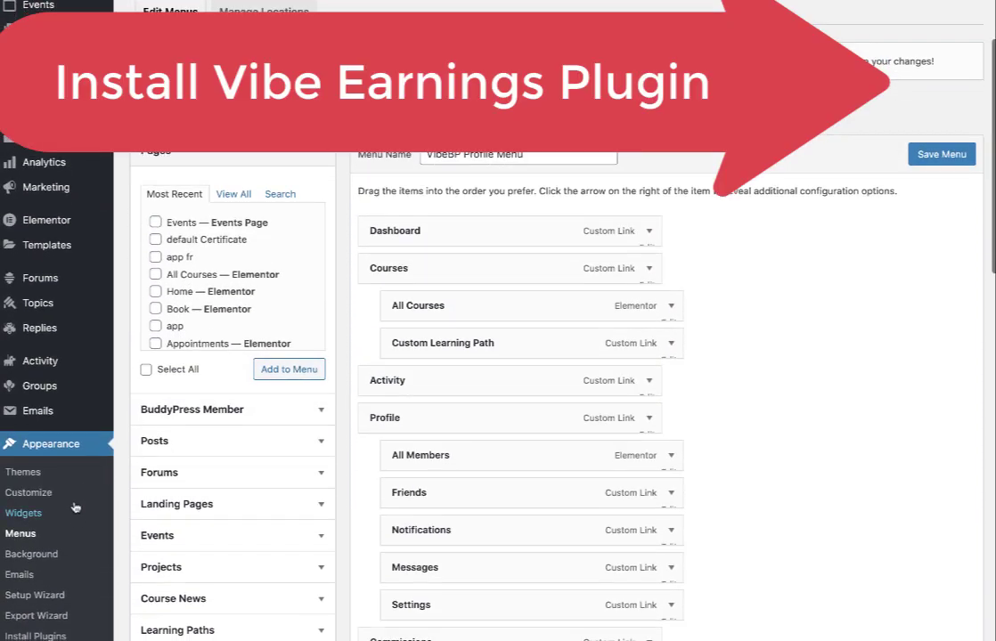
{"action": "right_click", "coordinate": [31, 599]}
{"action": "left_click", "coordinate": [52, 600]}
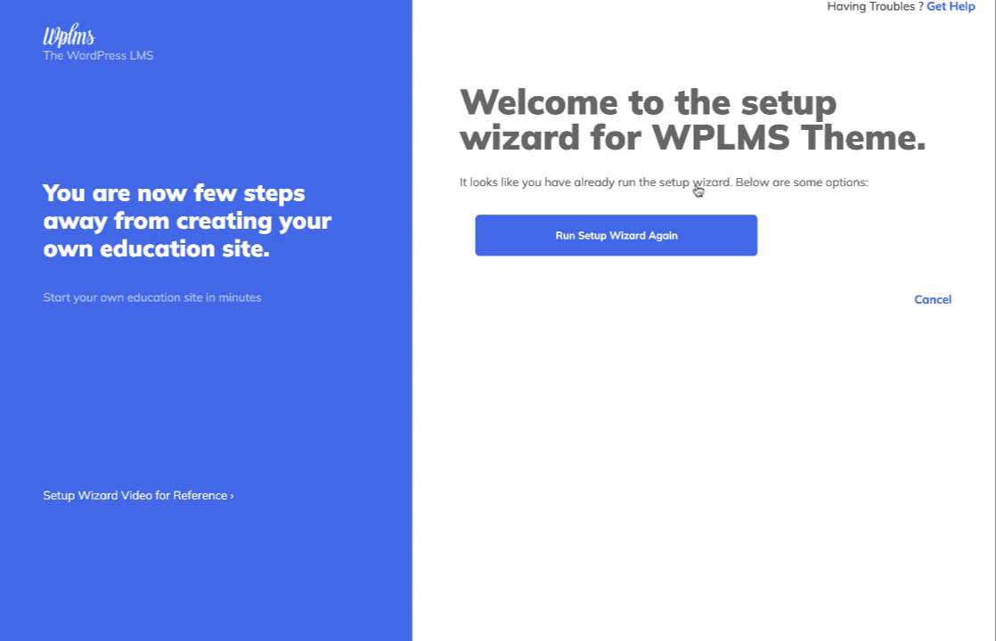
{"action": "left_click", "coordinate": [634, 253]}
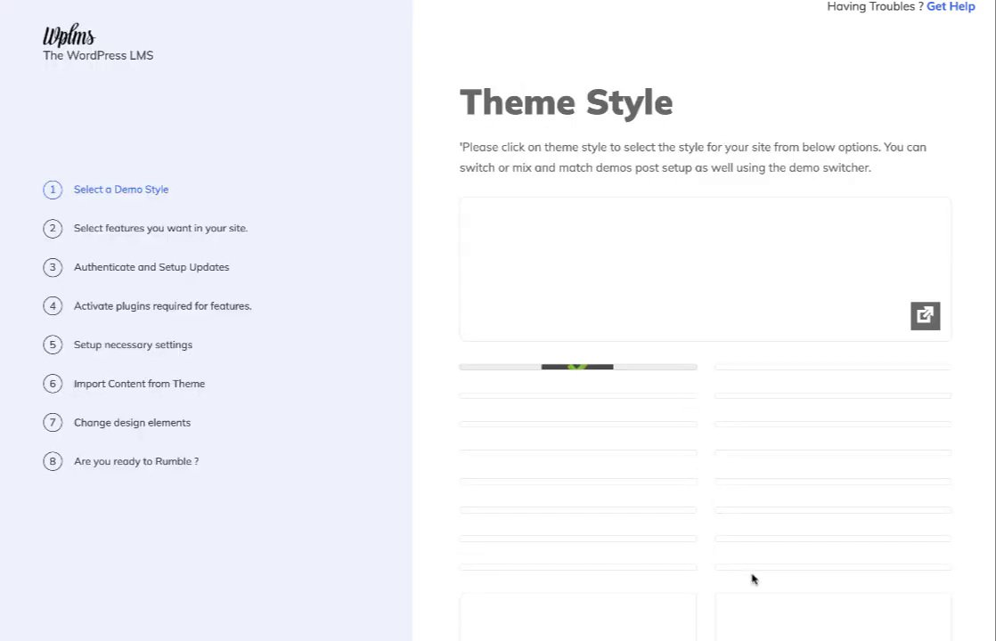
Look through the demo theme styles and continue to feature selection without choosing a different style
{"action": "scroll", "coordinate": [751, 575], "scroll_direction": "down", "scroll_amount": 5}
{"action": "scroll", "coordinate": [783, 486], "scroll_direction": "up", "scroll_amount": 2}
{"action": "scroll", "coordinate": [835, 547], "scroll_direction": "down", "scroll_amount": 3}
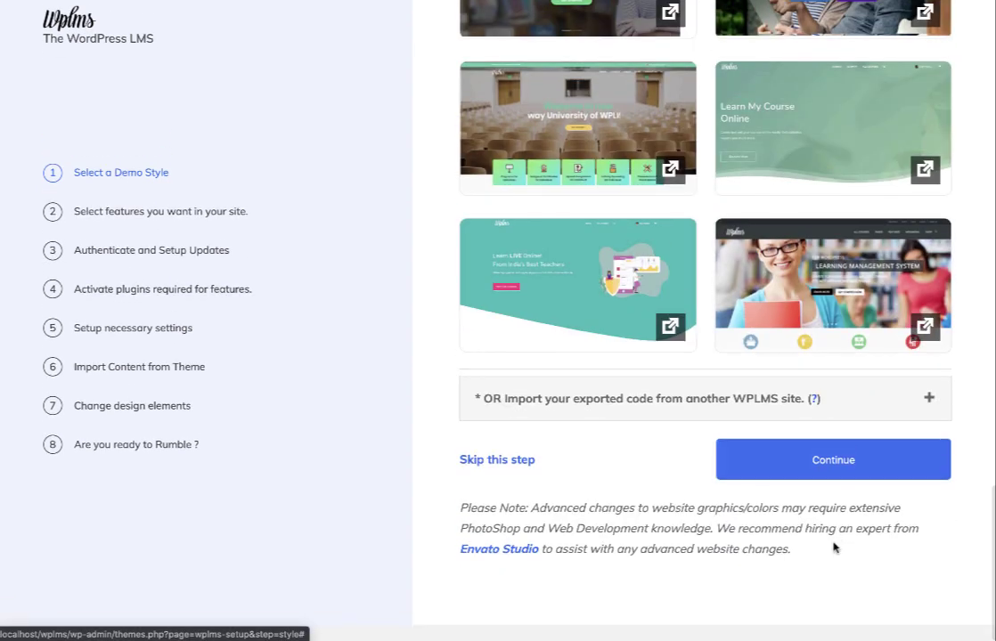
{"action": "left_click", "coordinate": [812, 482]}
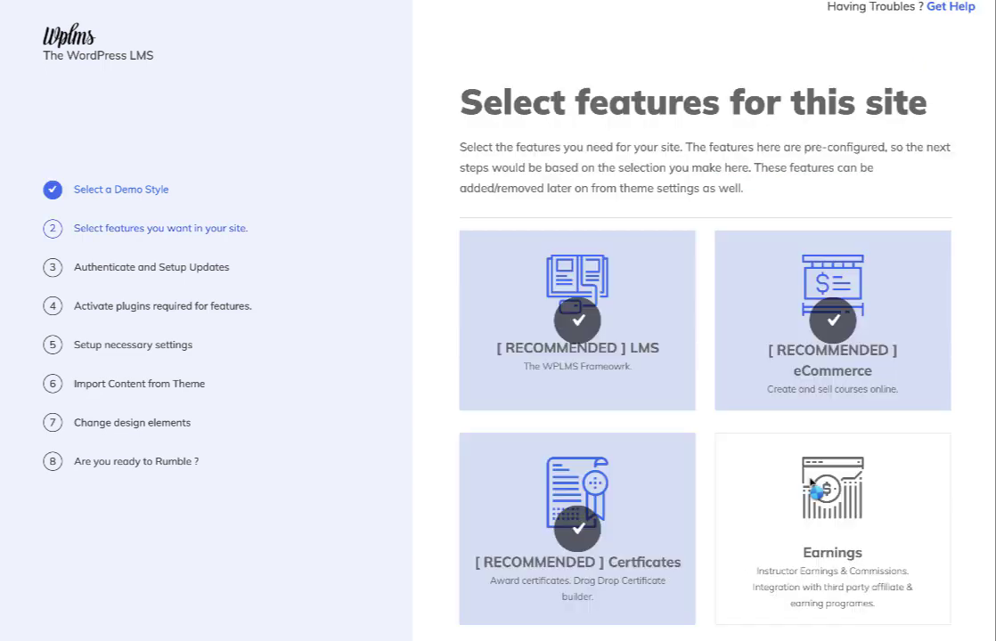
Add the Earnings feature to the site's selected features and continue the wizard
{"action": "scroll", "coordinate": [815, 488], "scroll_direction": "down", "scroll_amount": 2}
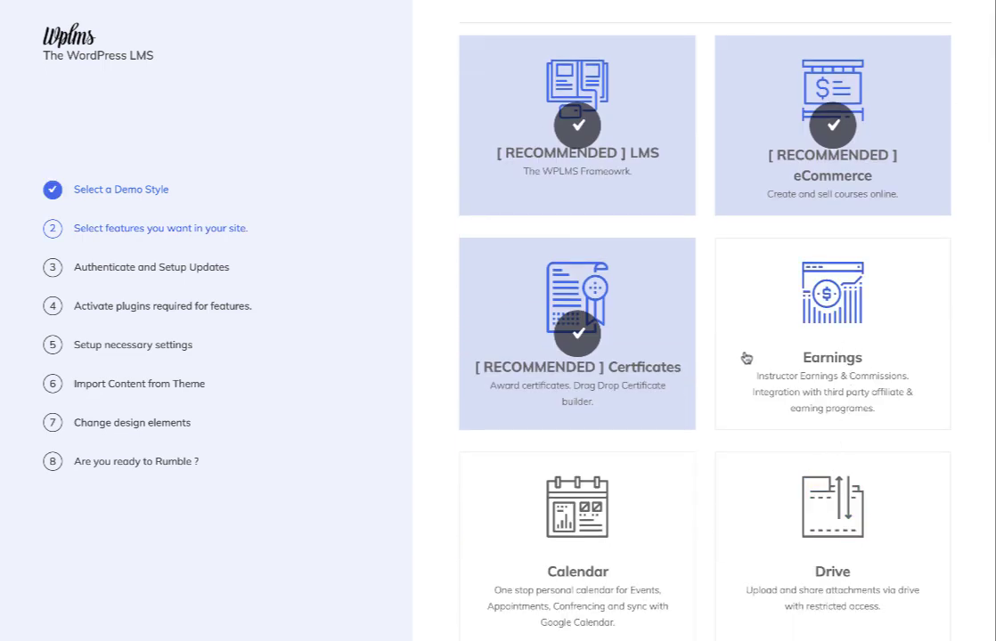
{"action": "left_click", "coordinate": [828, 329]}
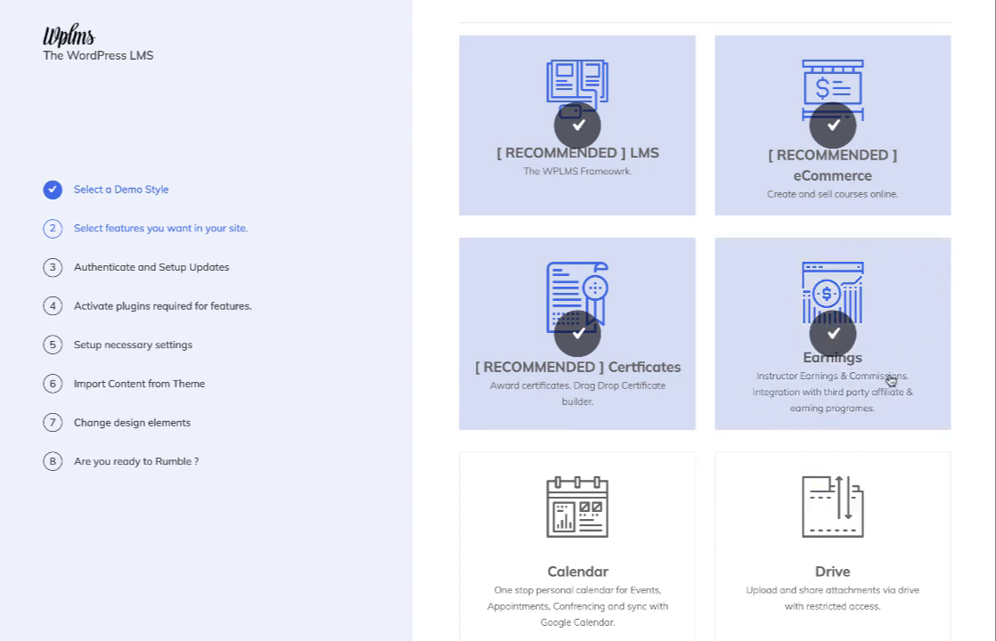
{"action": "scroll", "coordinate": [820, 314], "scroll_direction": "down", "scroll_amount": 7}
{"action": "scroll", "coordinate": [820, 314], "scroll_direction": "down", "scroll_amount": 10}
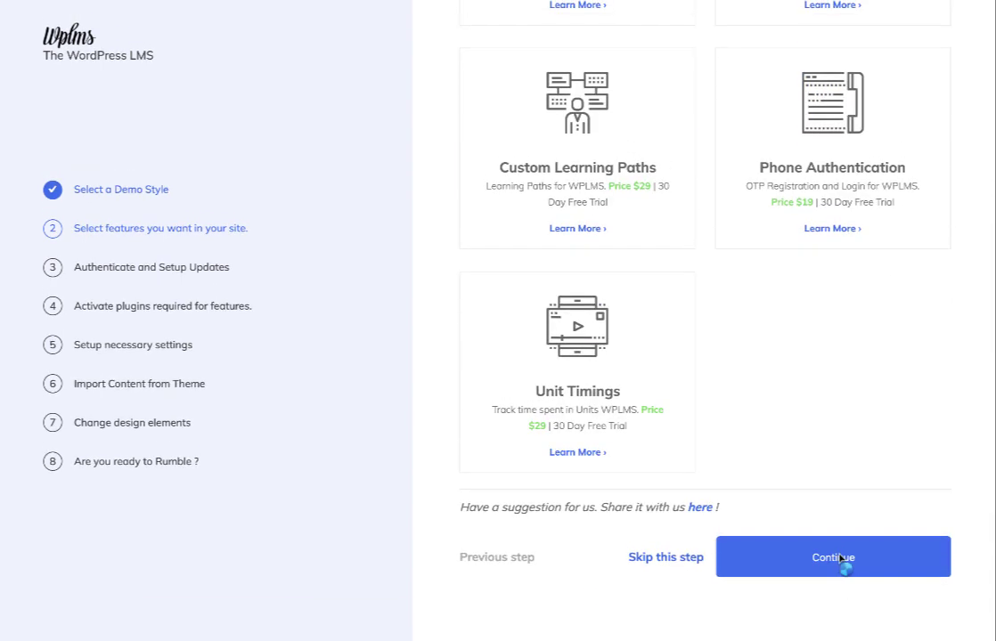
{"action": "left_click", "coordinate": [842, 559]}
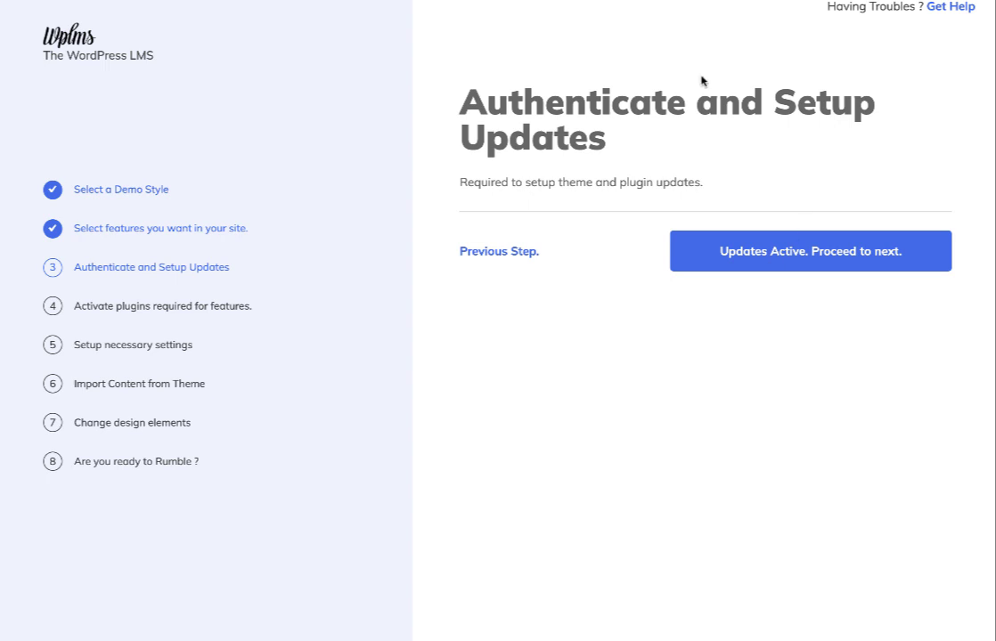
Proceed past the authentication and updates stage and review the plugins the wizard lists as required
{"action": "left_click", "coordinate": [788, 262]}
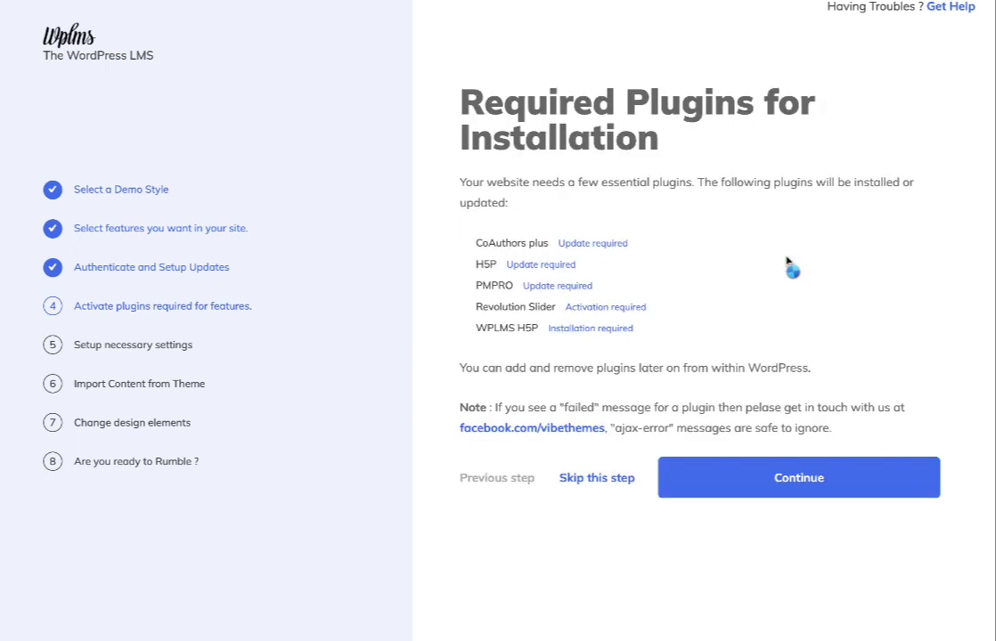
{"action": "left_click_drag", "start_coordinate": [476, 244], "coordinate": [501, 339]}
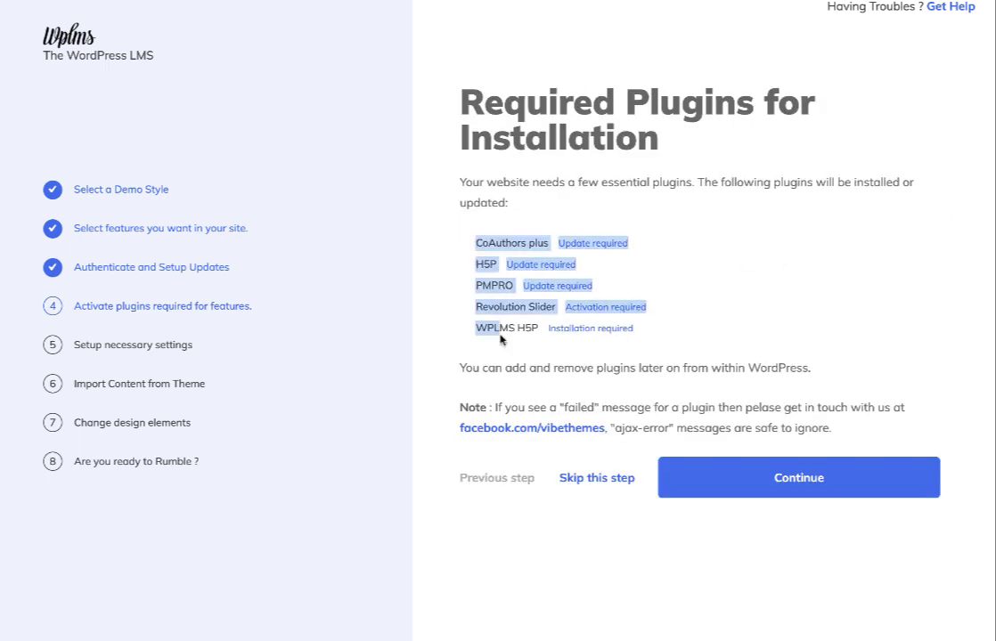
{"action": "left_click", "coordinate": [500, 339]}
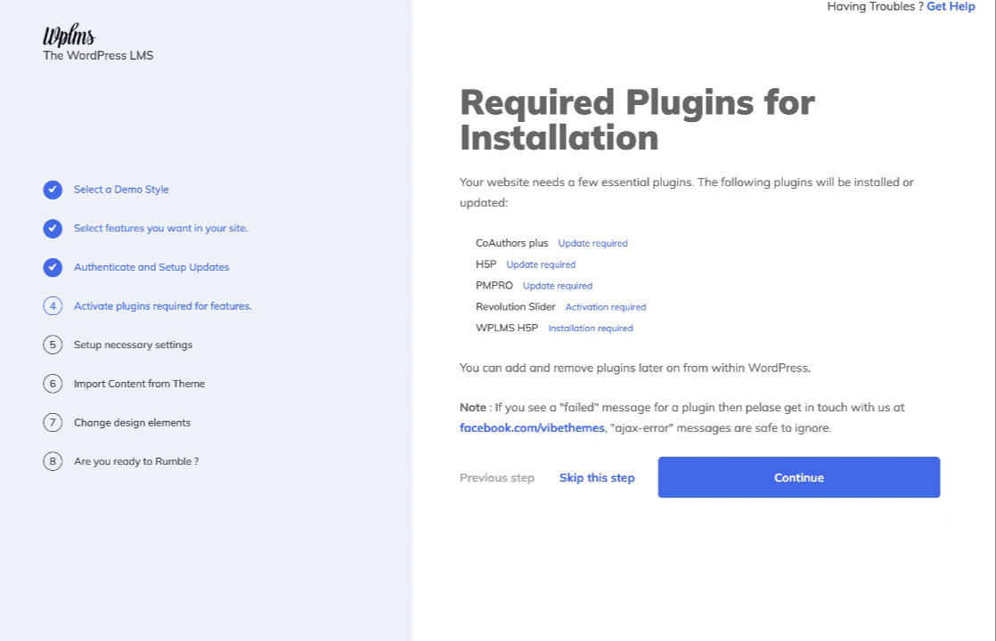
{"action": "type", "text": "http://localhost/wplms/wp-admin/"}
{"action": "key", "text": "Return"}
{"action": "key", "text": "ctrl+t"}
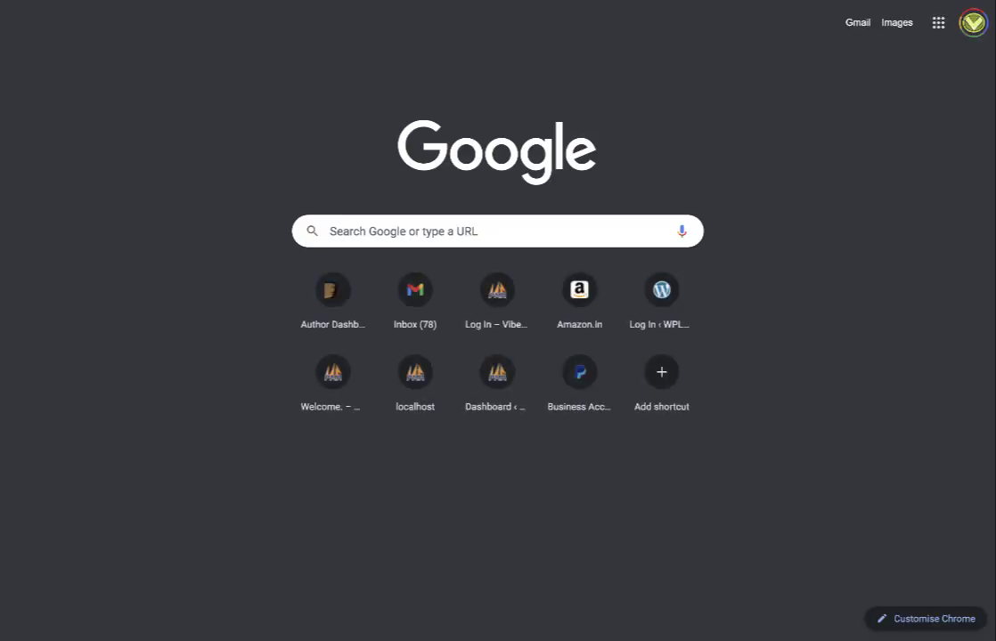
{"action": "type", "text": "docs"}
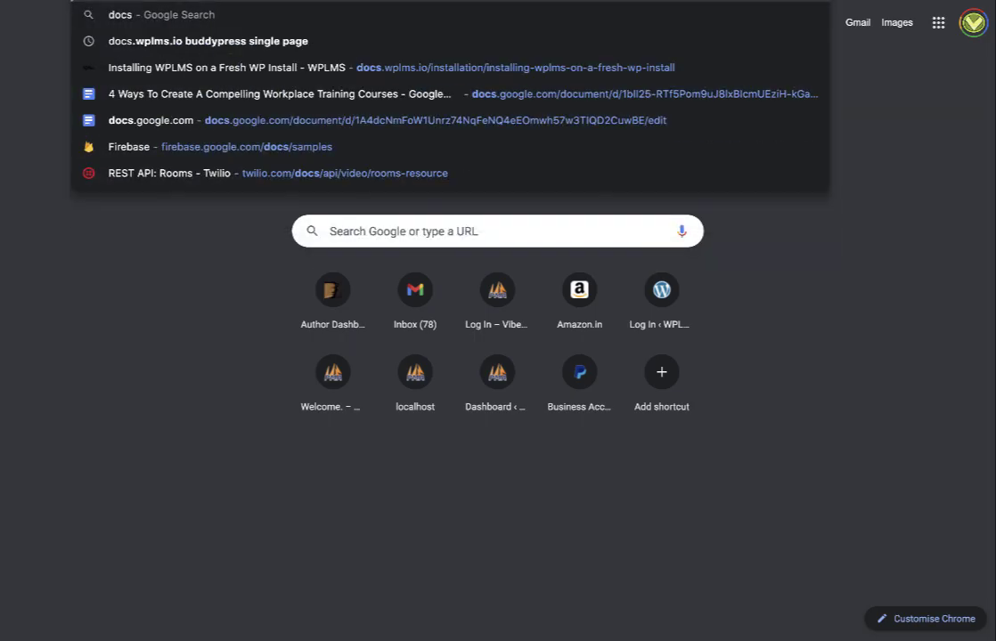
{"action": "key", "text": "Return"}
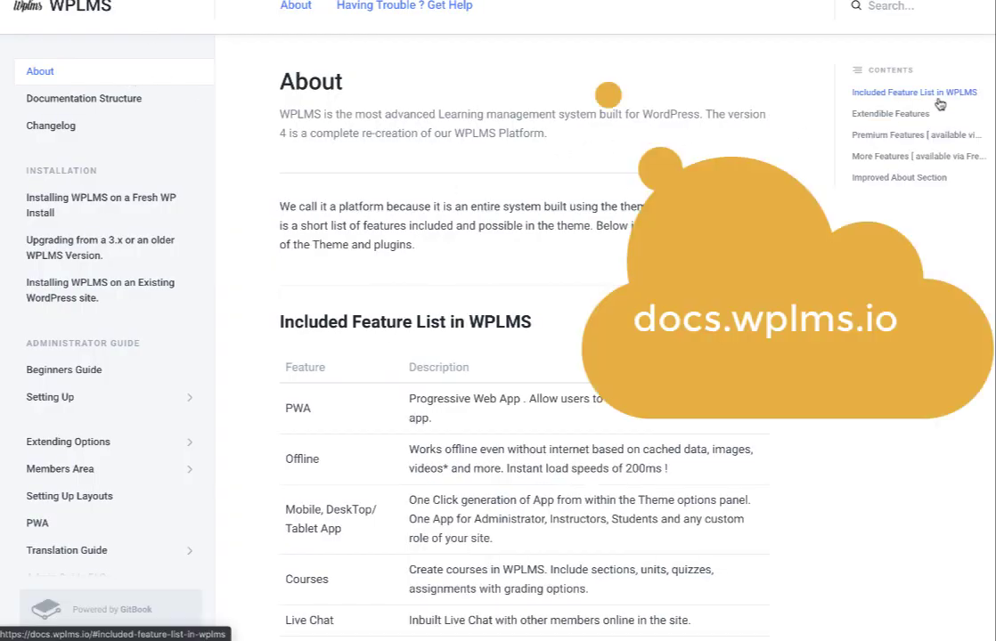
Open the "Installing WPLMS on a Fresh WP Install" guide and find the direct download links for required plugins
{"action": "left_click", "coordinate": [79, 200]}
{"action": "scroll", "coordinate": [816, 368], "scroll_direction": "up", "scroll_amount": 8}
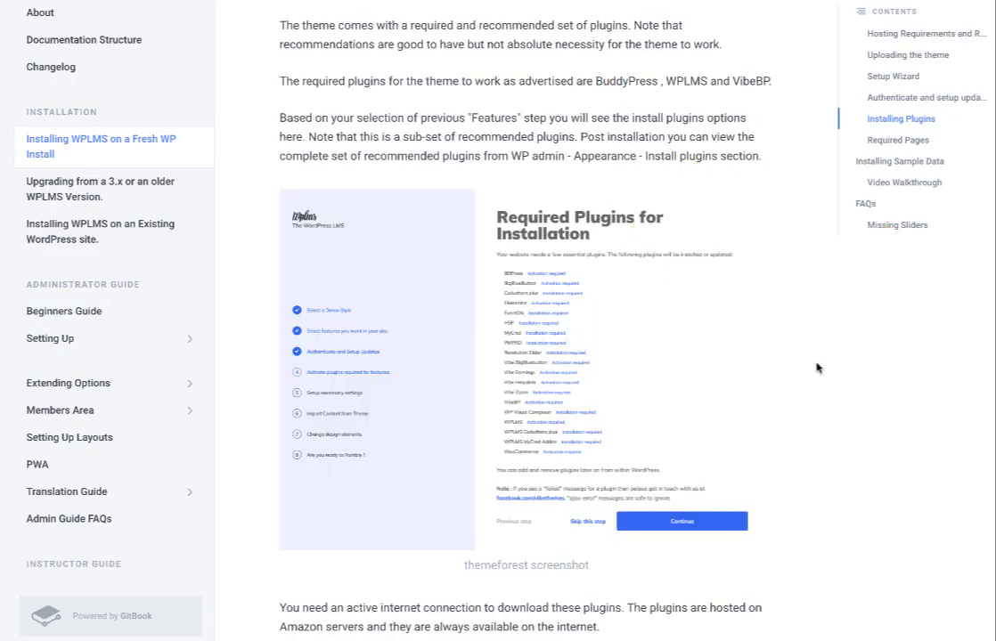
{"action": "scroll", "coordinate": [733, 370], "scroll_direction": "down", "scroll_amount": 5}
{"action": "scroll", "coordinate": [731, 369], "scroll_direction": "down", "scroll_amount": 5}
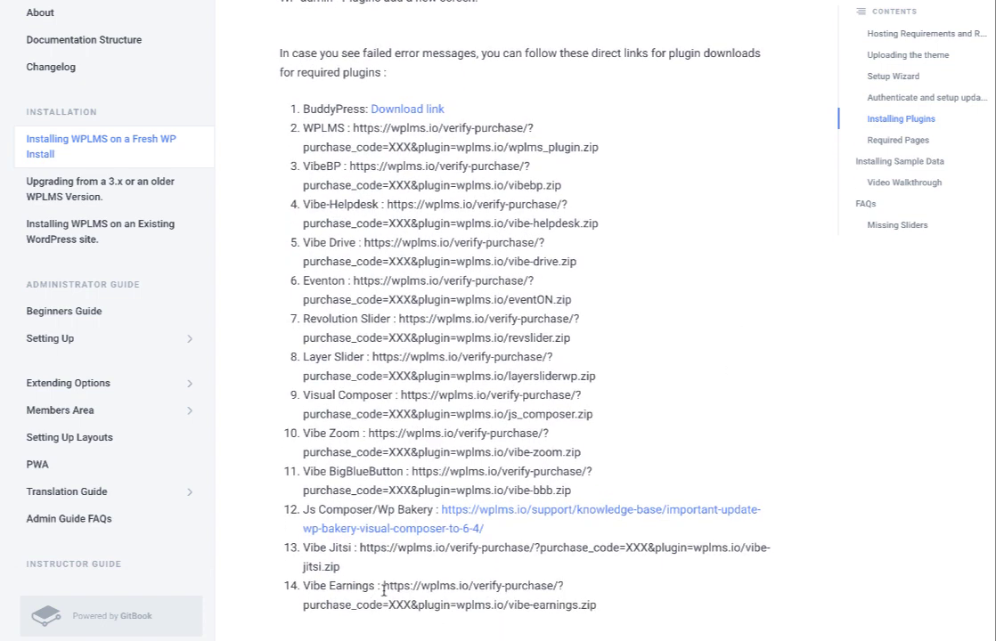
Copy the Vibe Earnings link into a new tab, replace XXX with the purchase code and download the plugin zip
{"action": "left_click_drag", "start_coordinate": [383, 586], "coordinate": [600, 606]}
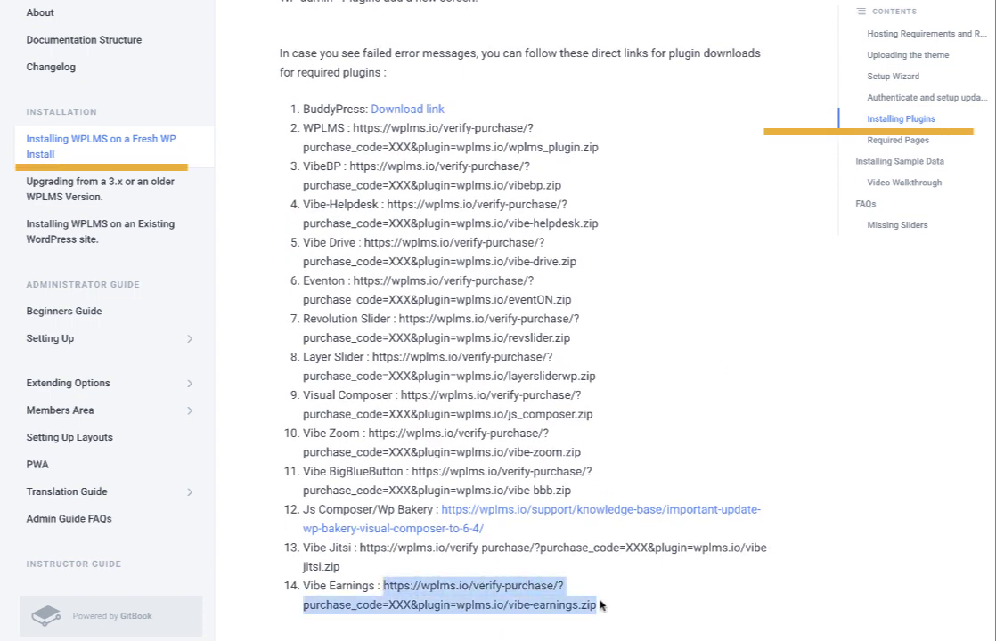
{"action": "key", "text": "ctrl+c"}
{"action": "key", "text": "ctrl+t"}
{"action": "key", "text": "ctrl+v"}
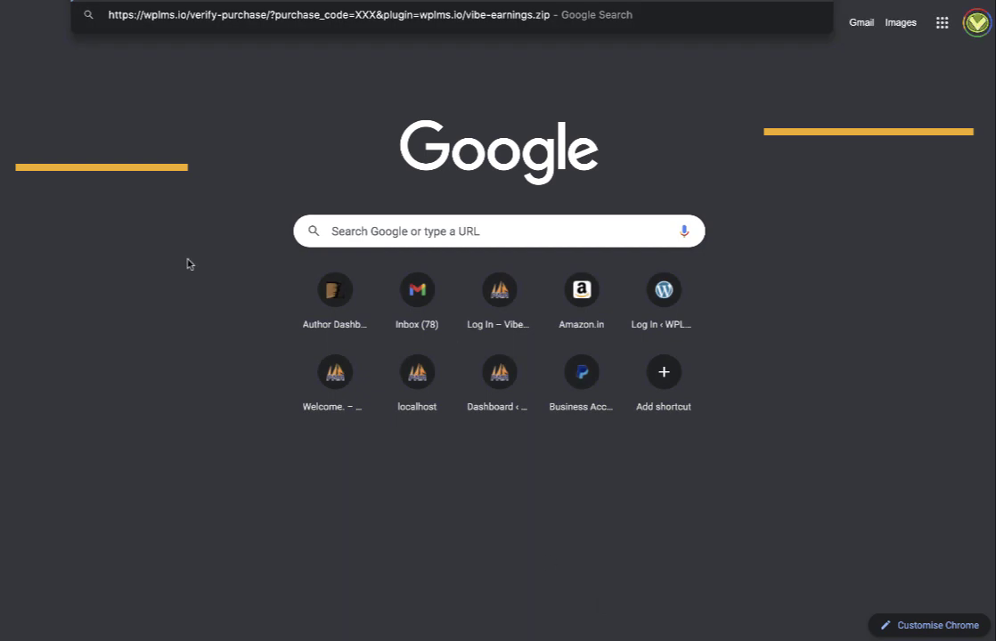
{"action": "key", "text": "Escape"}
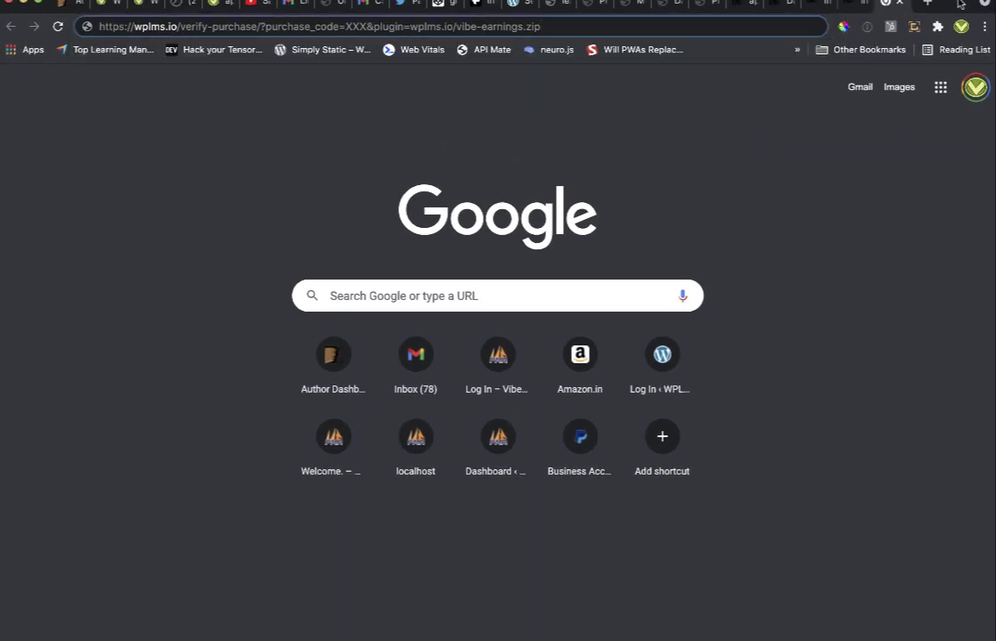
{"action": "double_click", "coordinate": [350, 27]}
{"action": "key", "text": "super+v"}
{"action": "key", "text": "Return"}
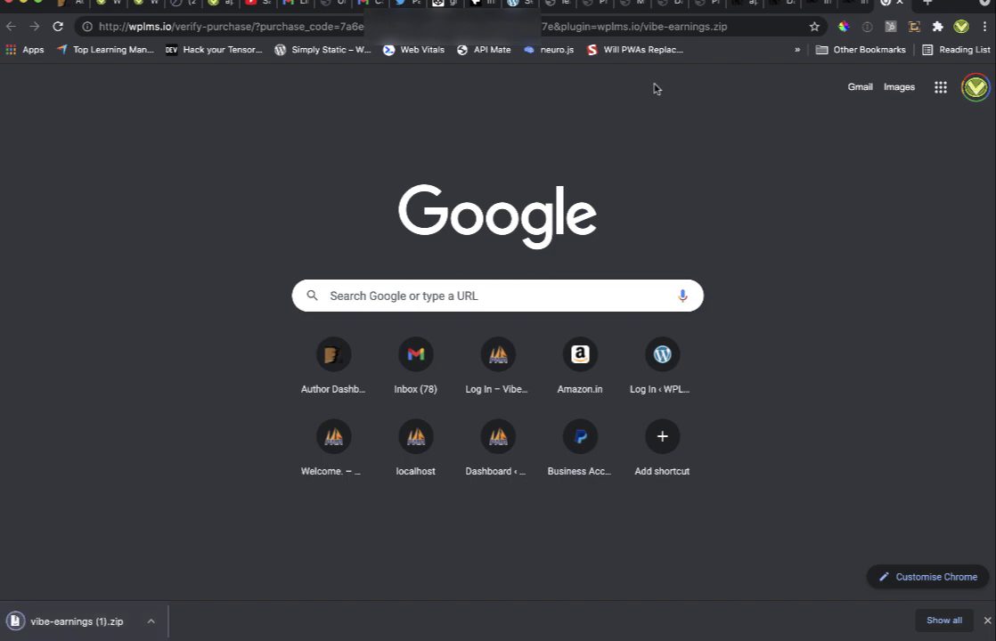
Return to the WordPress admin dashboard and open the page for adding a new plugin
{"action": "left_click", "coordinate": [788, 8]}
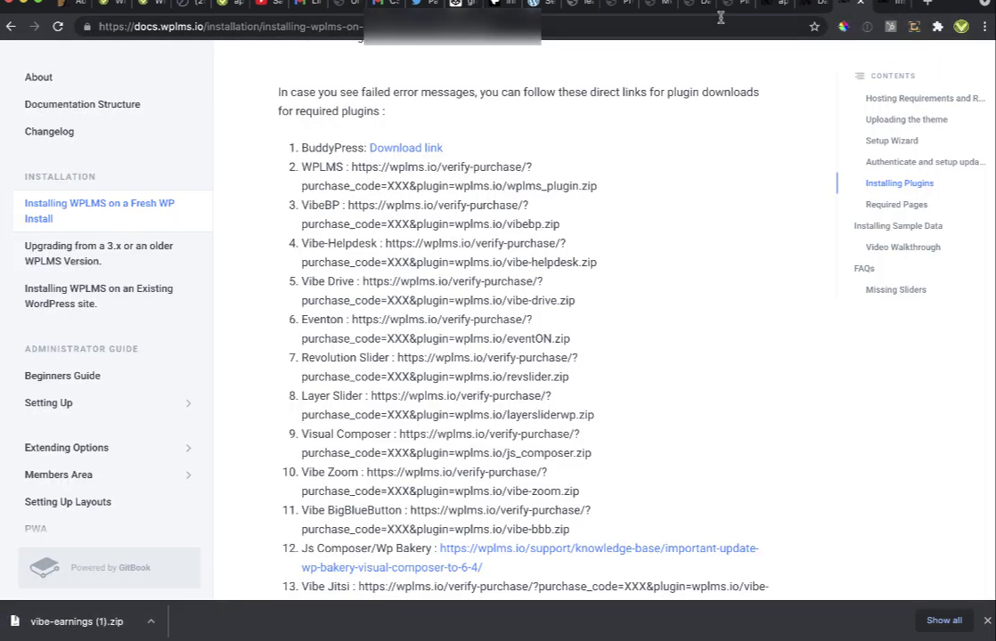
{"action": "left_click", "coordinate": [694, 7]}
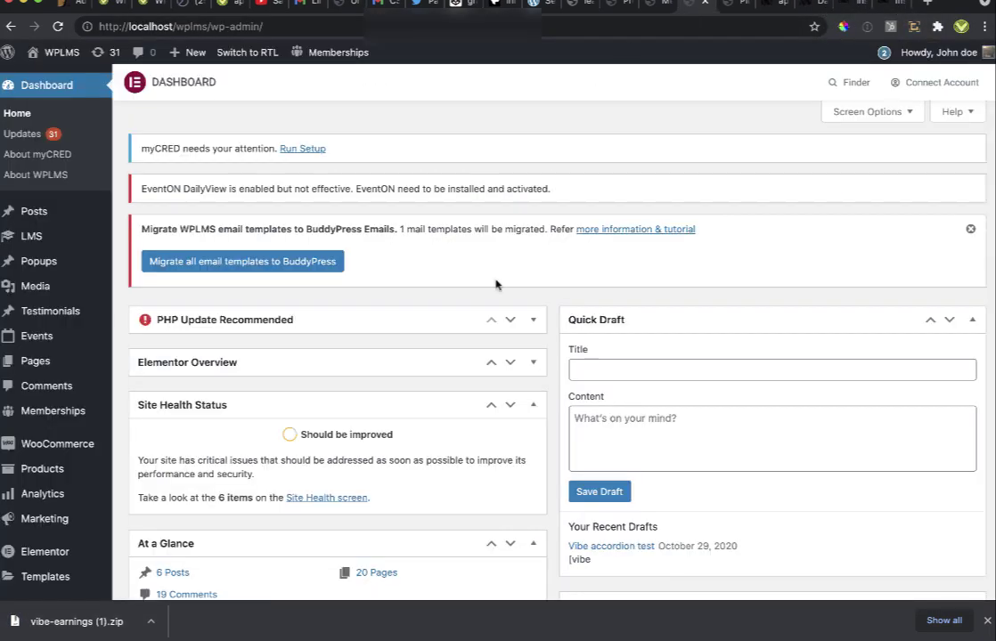
{"action": "scroll", "coordinate": [357, 383], "scroll_direction": "down", "scroll_amount": 5}
{"action": "mouse_move", "coordinate": [52, 349]}
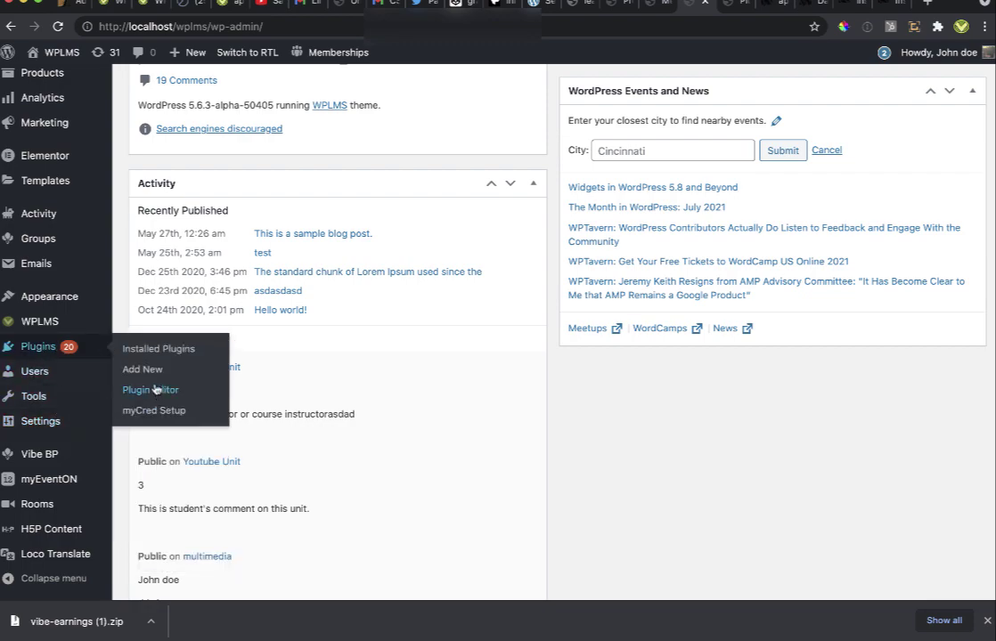
{"action": "left_click", "coordinate": [148, 372]}
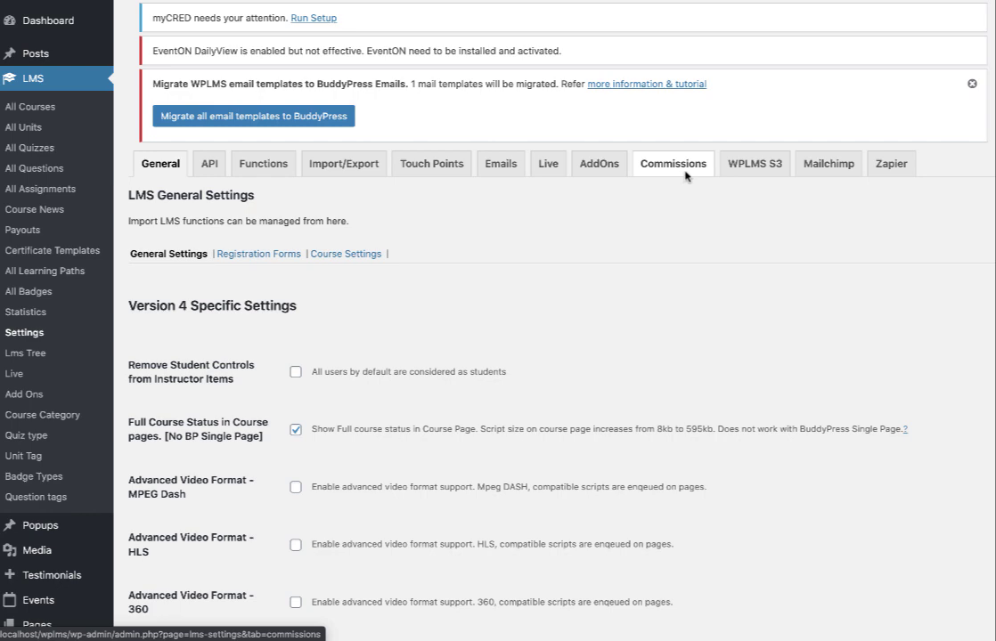
Open the Commissions section of the LMS settings and examine the instructor commission percentages set for each course
{"action": "left_click", "coordinate": [674, 167]}
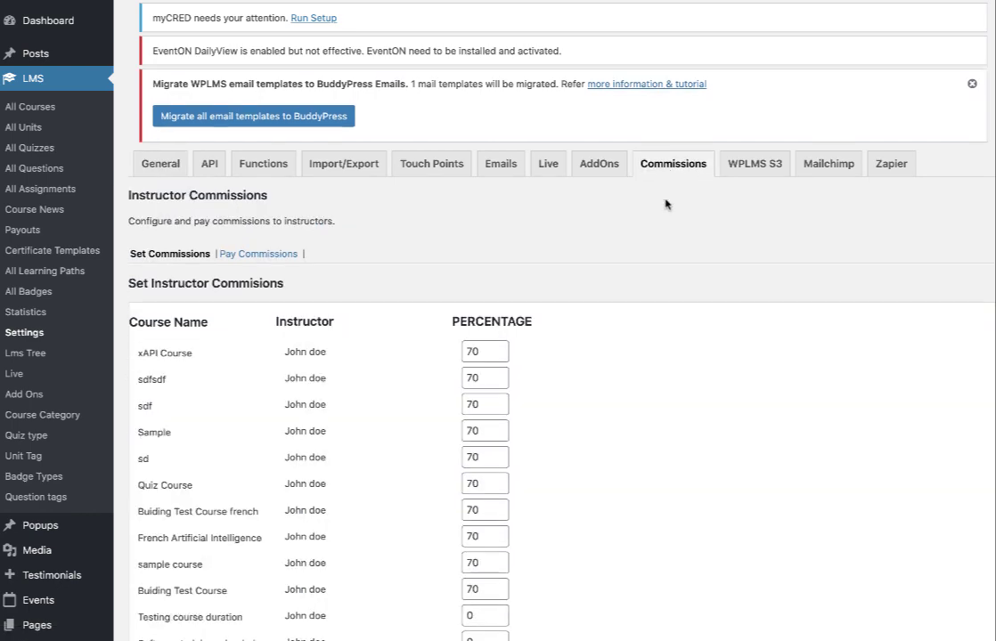
{"action": "scroll", "coordinate": [633, 333], "scroll_direction": "down", "scroll_amount": 3}
{"action": "scroll", "coordinate": [249, 330], "scroll_direction": "down", "scroll_amount": 3}
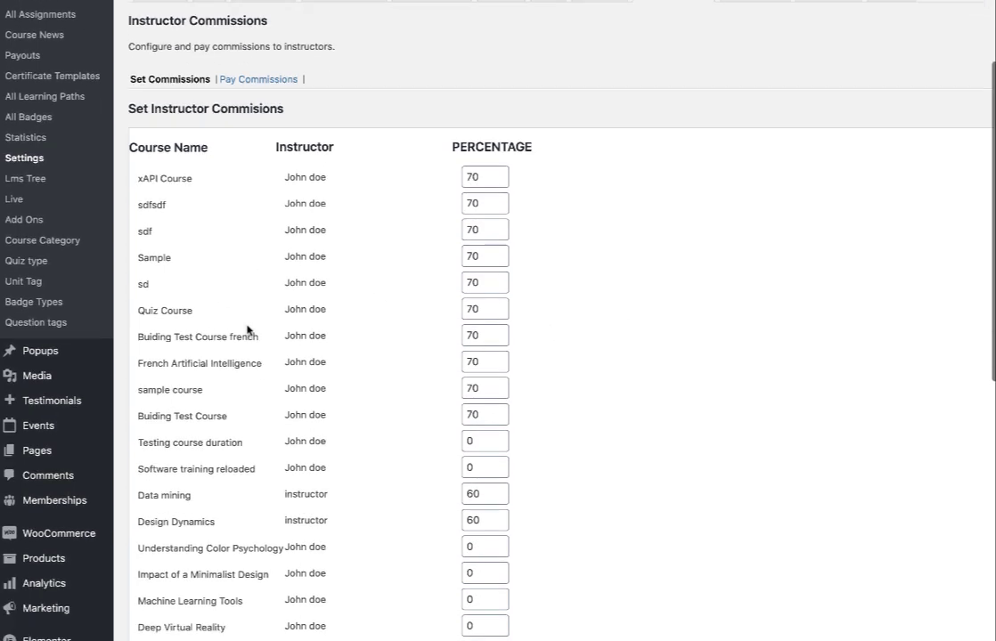
{"action": "scroll", "coordinate": [234, 253], "scroll_direction": "down", "scroll_amount": 3}
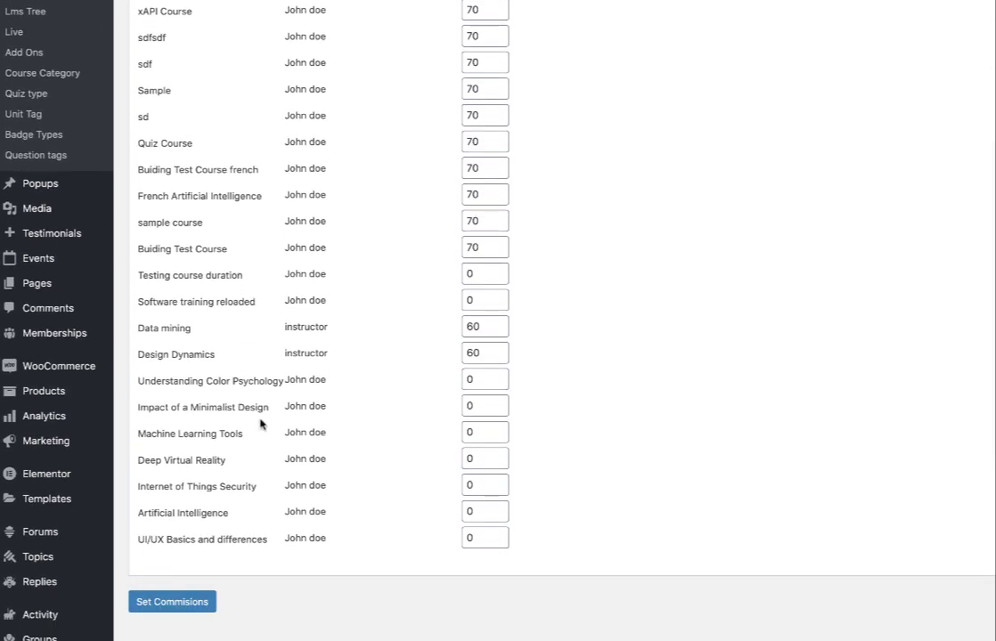
{"action": "scroll", "coordinate": [262, 503], "scroll_direction": "up", "scroll_amount": 6}
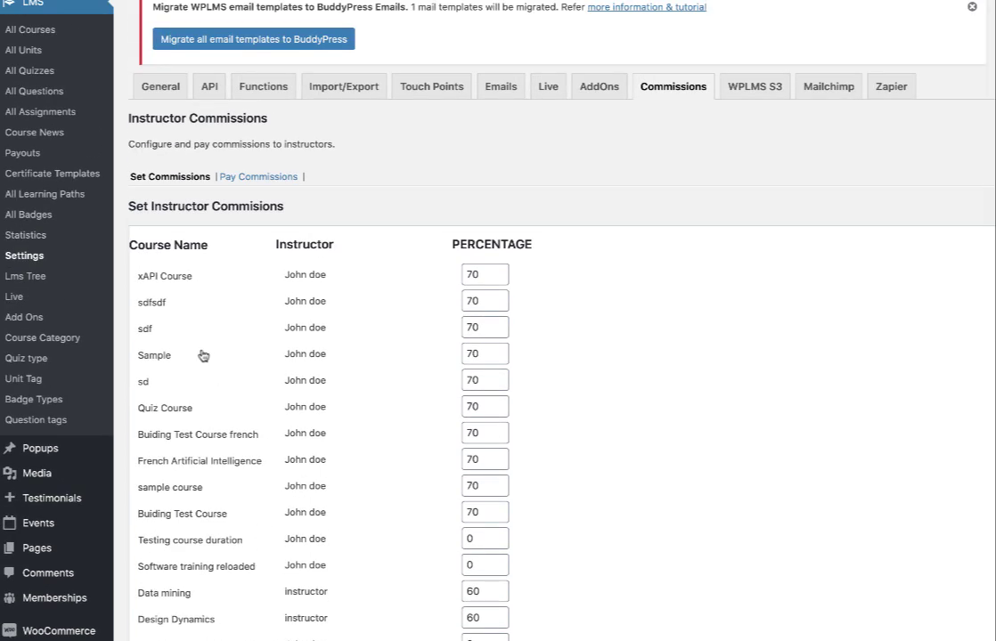
{"action": "scroll", "coordinate": [251, 366], "scroll_direction": "down", "scroll_amount": 9}
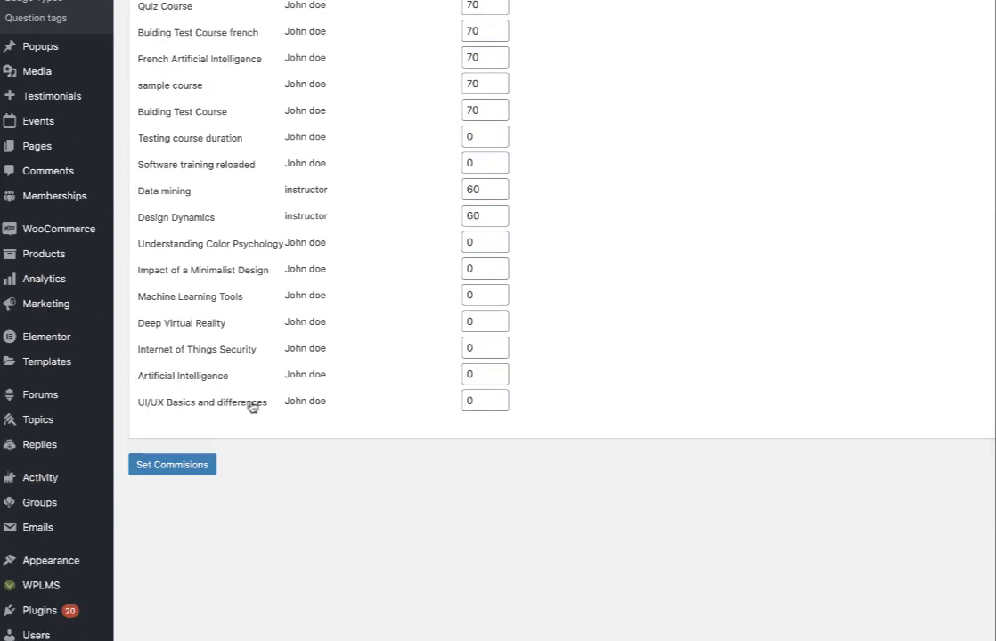
{"action": "scroll", "coordinate": [253, 406], "scroll_direction": "up", "scroll_amount": 1}
{"action": "scroll", "coordinate": [241, 470], "scroll_direction": "up", "scroll_amount": 5}
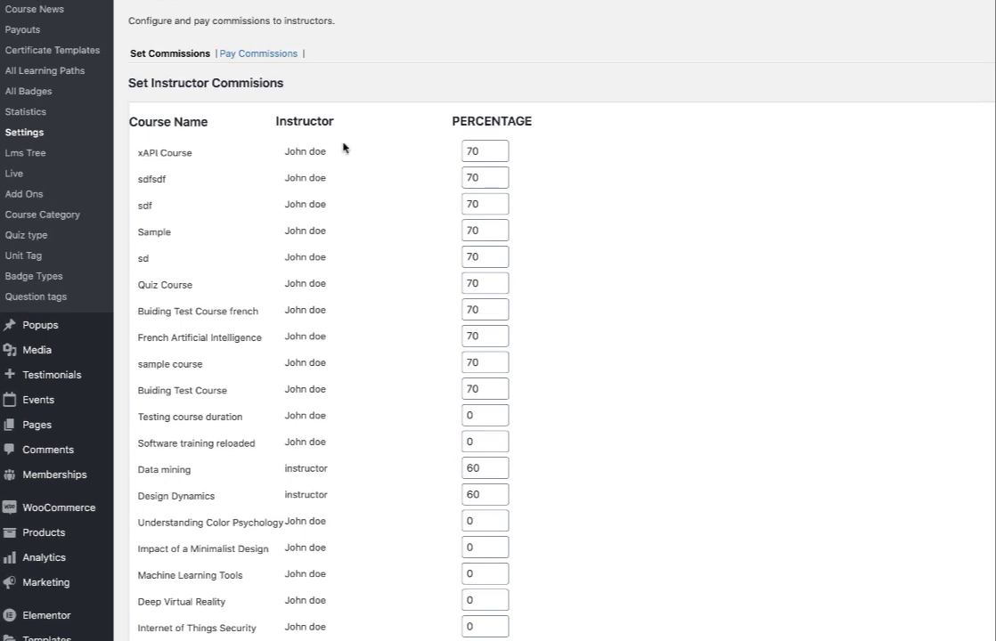
Compare the instructor and commission percentage entries of the xAPI Course and Data mining rows
{"action": "left_click", "coordinate": [487, 150]}
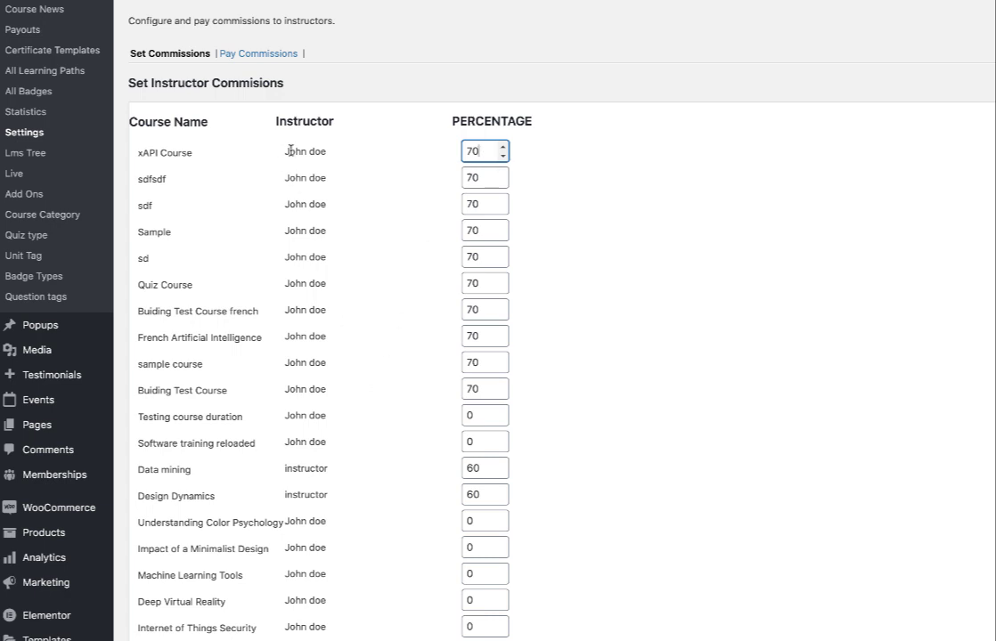
{"action": "left_click_drag", "start_coordinate": [285, 154], "coordinate": [338, 157]}
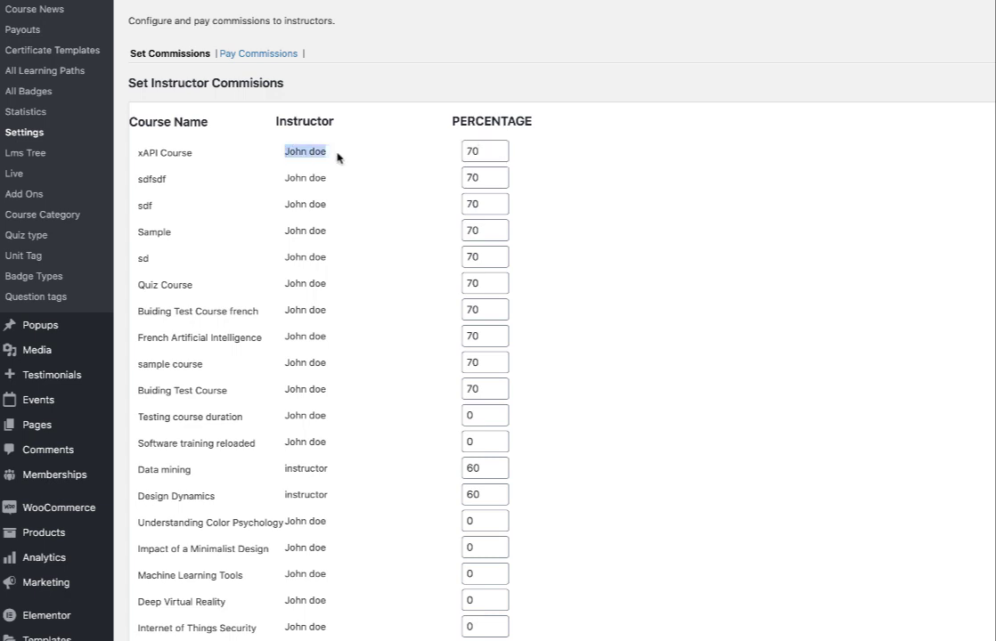
{"action": "left_click", "coordinate": [290, 472]}
{"action": "left_click_drag", "start_coordinate": [336, 475], "coordinate": [271, 476]}
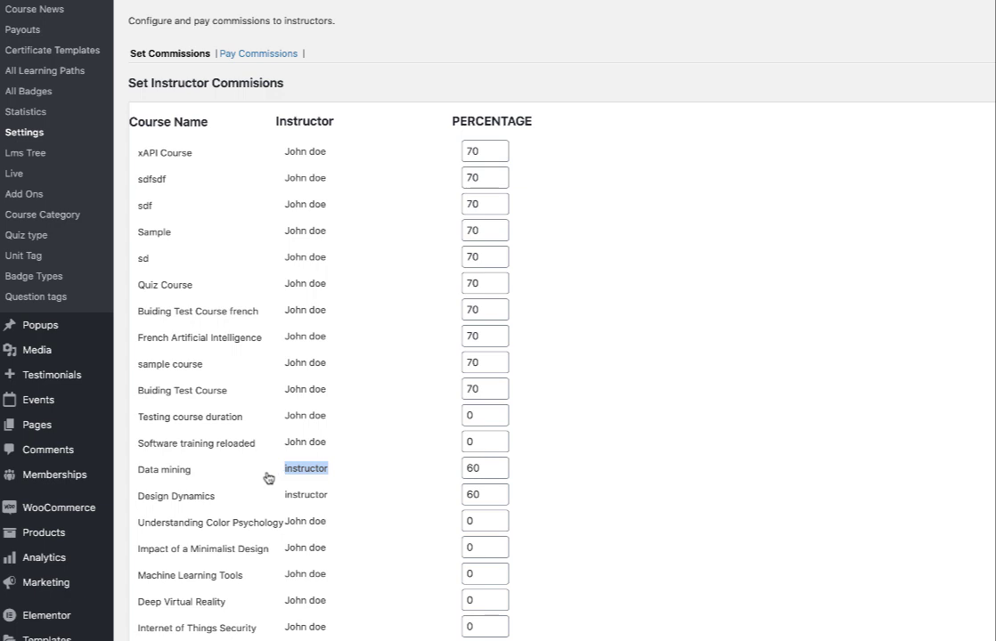
{"action": "left_click_drag", "start_coordinate": [191, 474], "coordinate": [133, 478]}
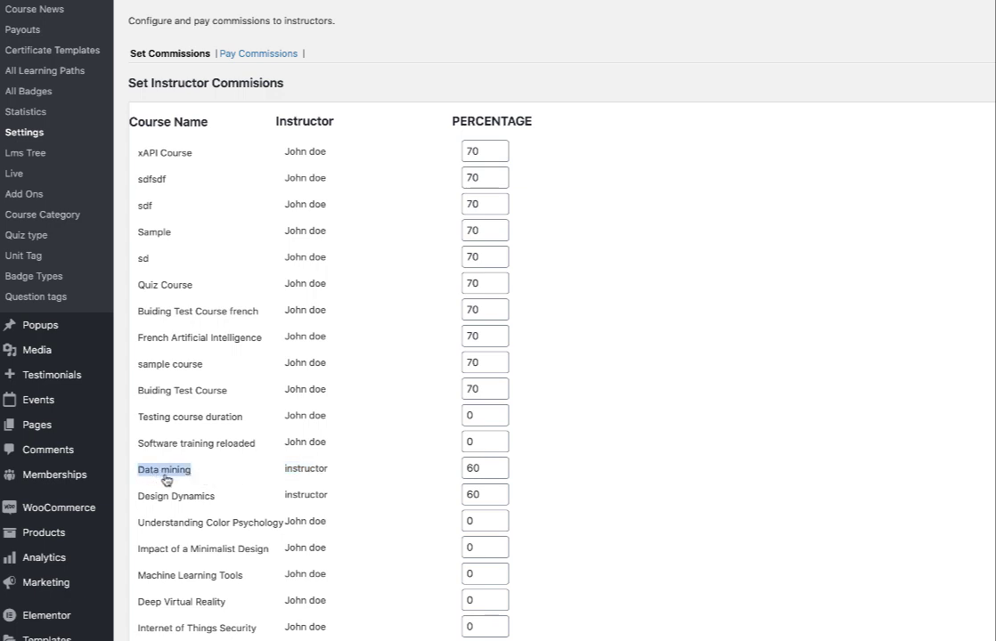
Switch to the WPLMS site profile, open Manage Courses and search the published courses for "data mining"
{"action": "scroll", "coordinate": [143, 478], "scroll_direction": "down", "scroll_amount": 1}
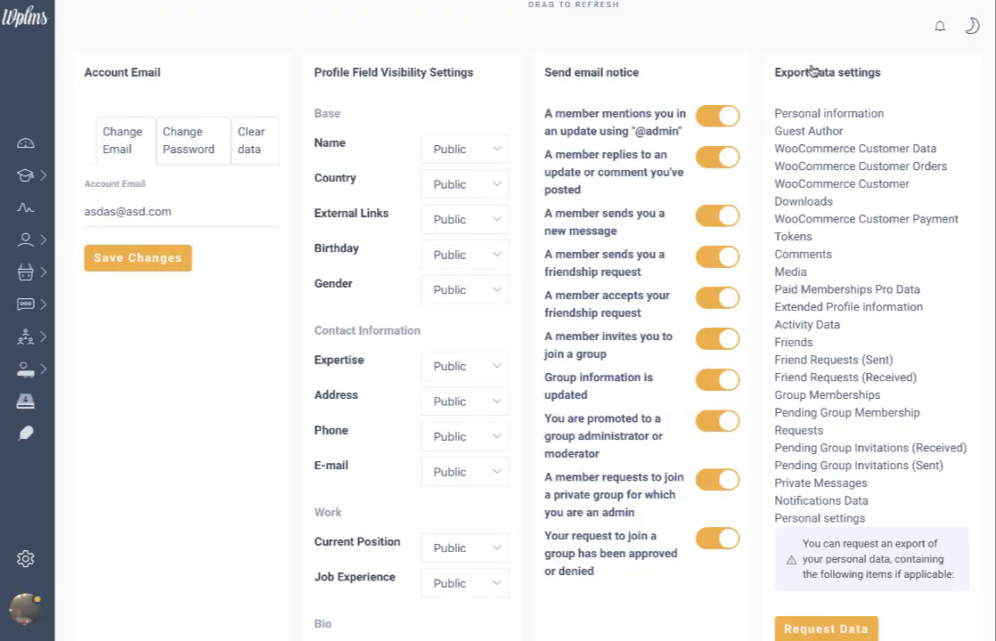
{"action": "left_click", "coordinate": [26, 176]}
{"action": "left_click", "coordinate": [132, 332]}
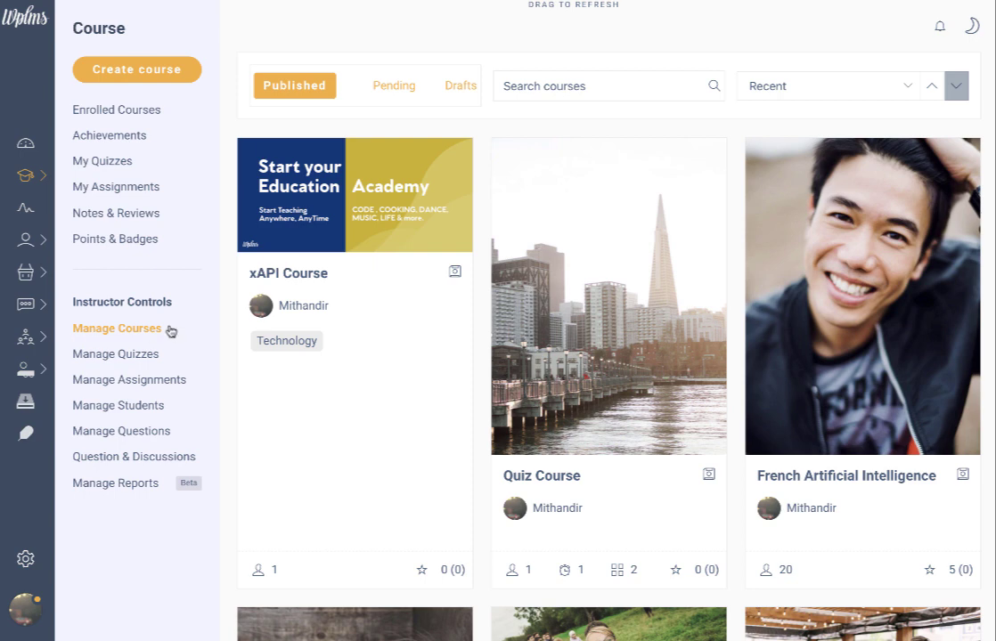
{"action": "left_click", "coordinate": [532, 94]}
{"action": "type", "text": "data"}
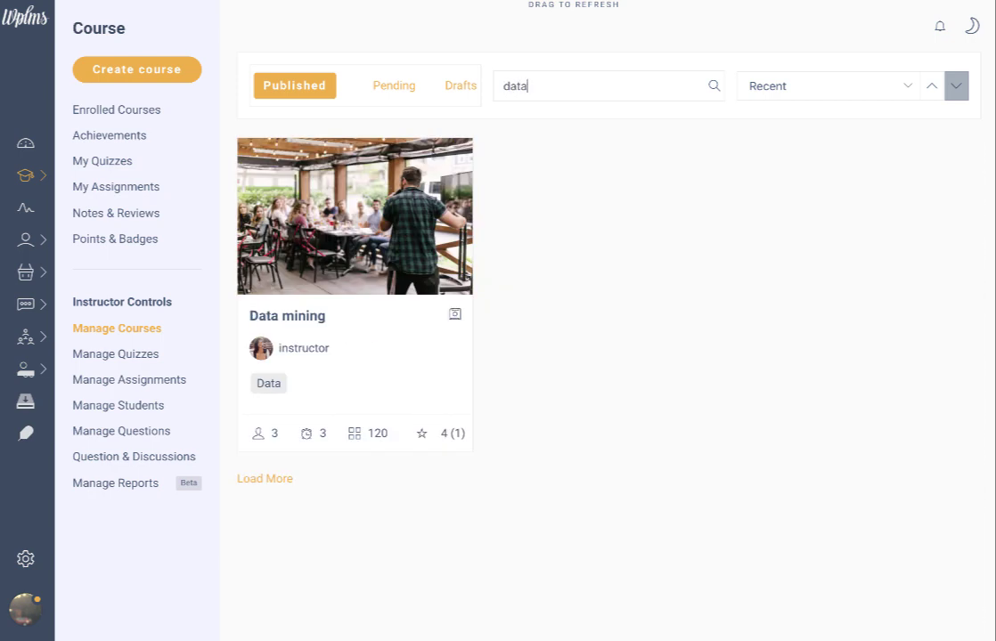
{"action": "type", "text": " mining"}
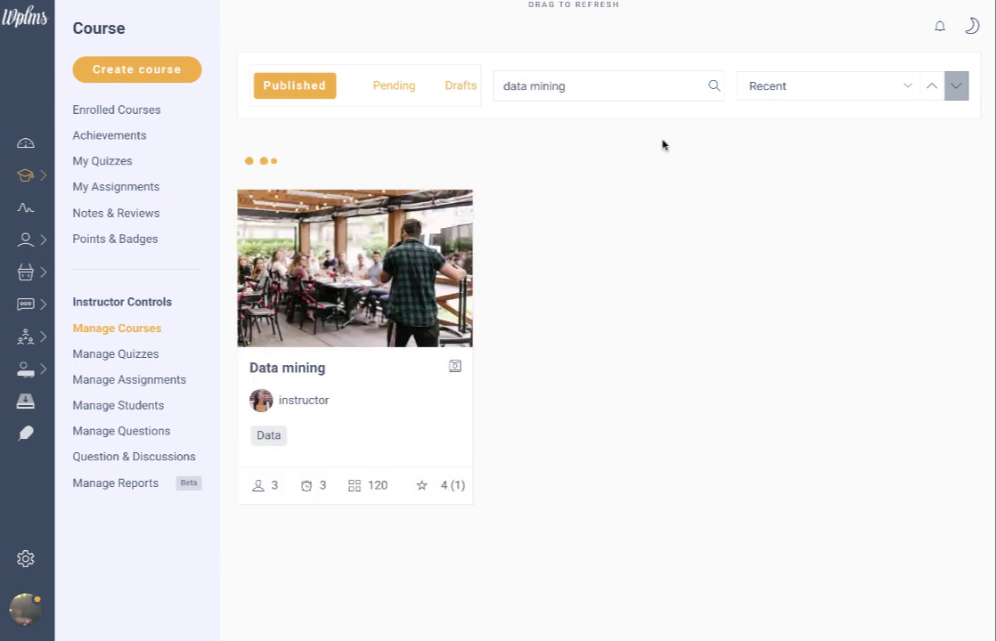
{"action": "left_click", "coordinate": [420, 263]}
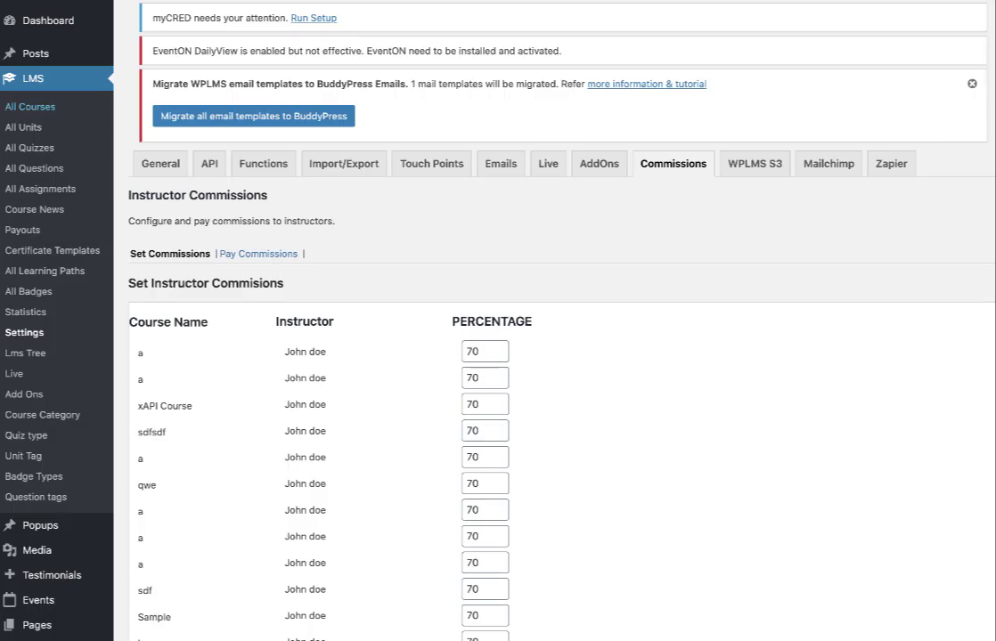
Return to the WordPress admin, open the Vibe BP settings and bring up the BuddyPress general settings' Menu Options
{"action": "scroll", "coordinate": [618, 265], "scroll_direction": "down", "scroll_amount": 8}
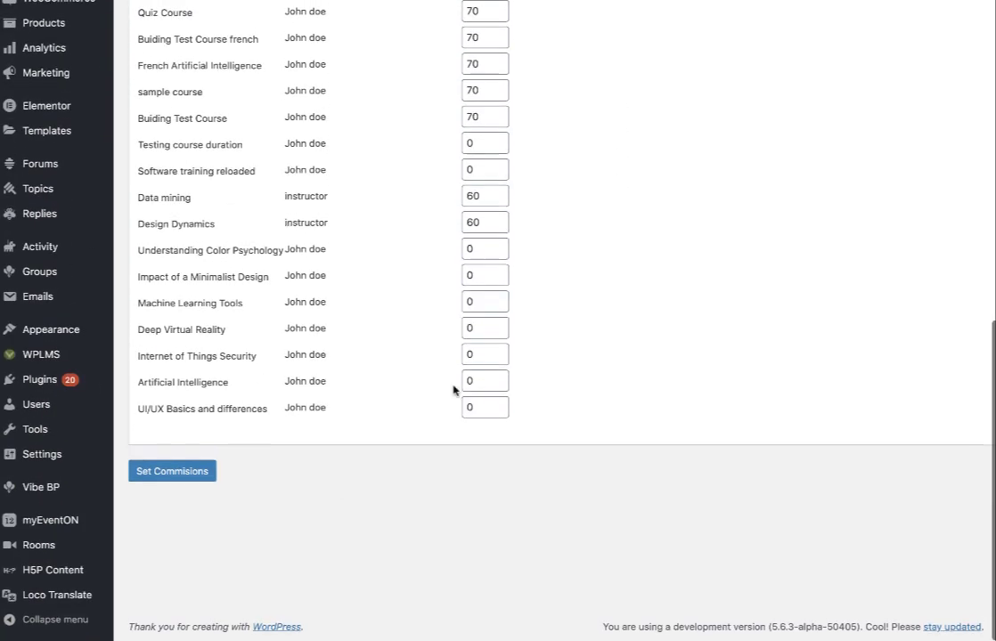
{"action": "mouse_move", "coordinate": [41, 487]}
{"action": "left_click", "coordinate": [160, 528]}
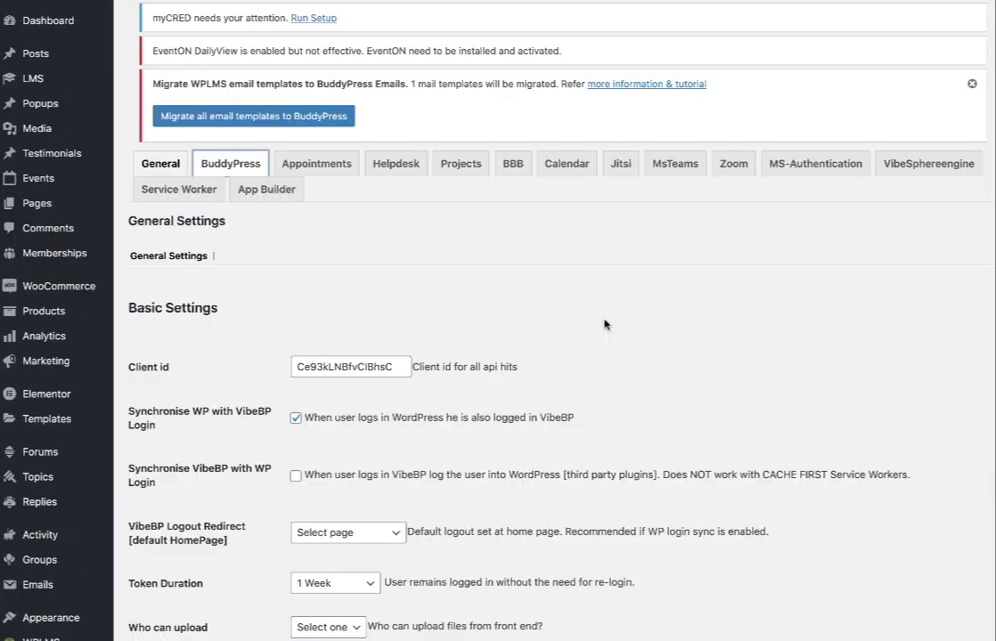
{"action": "scroll", "coordinate": [604, 324], "scroll_direction": "down", "scroll_amount": 3}
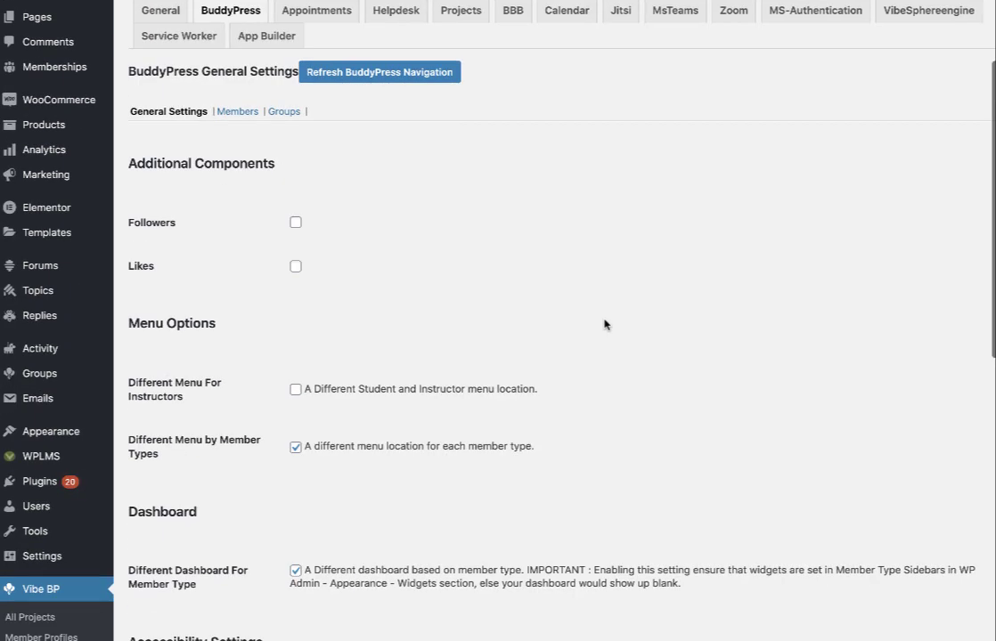
{"action": "scroll", "coordinate": [166, 454], "scroll_direction": "down", "scroll_amount": 1}
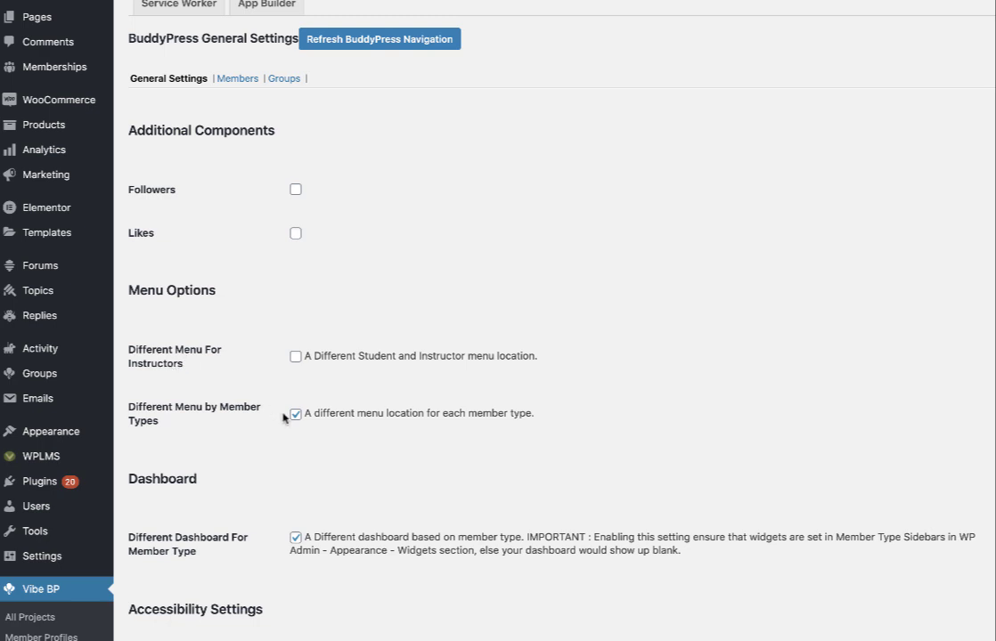
{"action": "scroll", "coordinate": [283, 417], "scroll_direction": "down", "scroll_amount": 2}
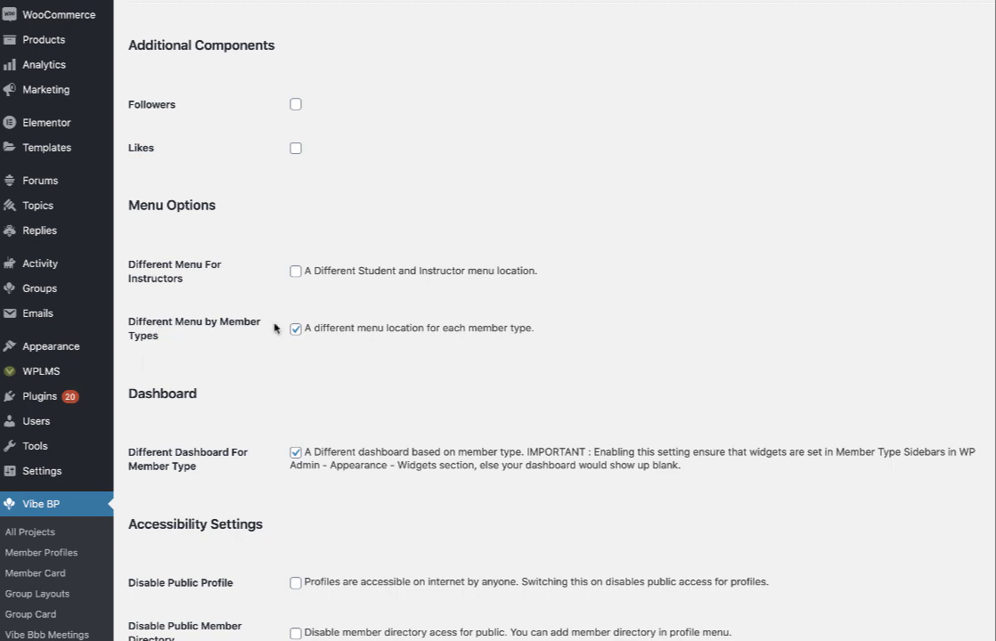
Disable Different Menu by Member Types, enable Different Menu For Instructors and save the BuddyPress settings
{"action": "left_click", "coordinate": [295, 329]}
{"action": "left_click", "coordinate": [294, 269]}
{"action": "left_click", "coordinate": [295, 271]}
{"action": "scroll", "coordinate": [324, 284], "scroll_direction": "down", "scroll_amount": 2}
{"action": "scroll", "coordinate": [324, 284], "scroll_direction": "down", "scroll_amount": 4}
{"action": "left_click", "coordinate": [196, 585]}
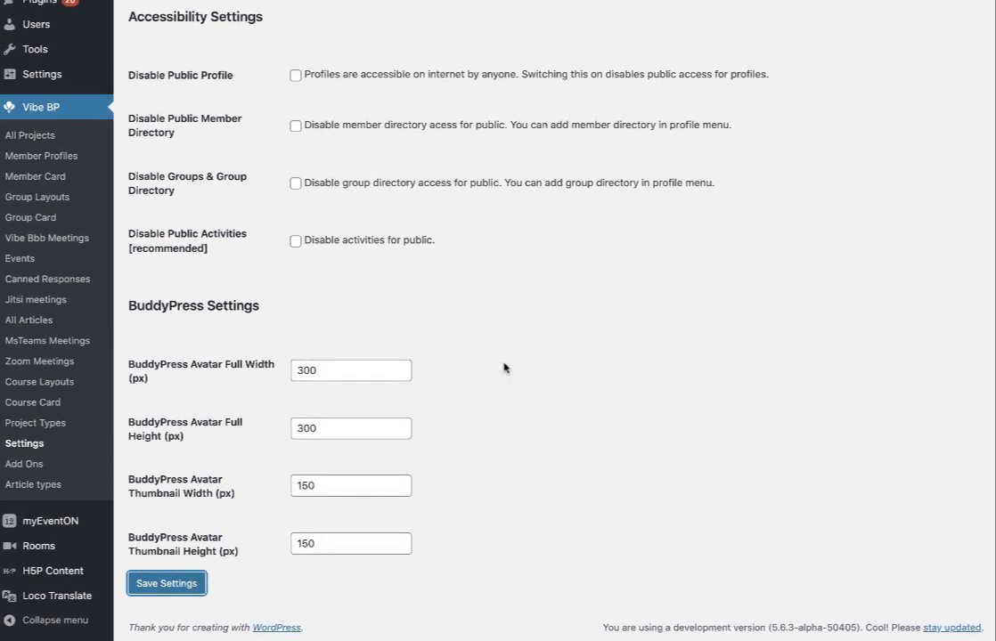
{"action": "scroll", "coordinate": [507, 368], "scroll_direction": "up", "scroll_amount": 3}
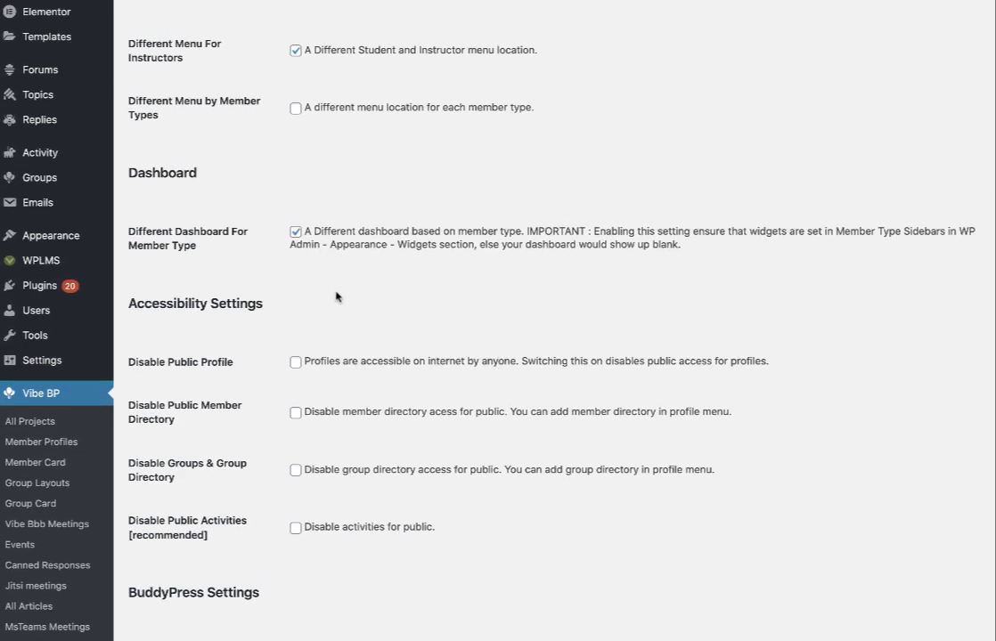
{"action": "scroll", "coordinate": [36, 233], "scroll_direction": "up", "scroll_amount": 4}
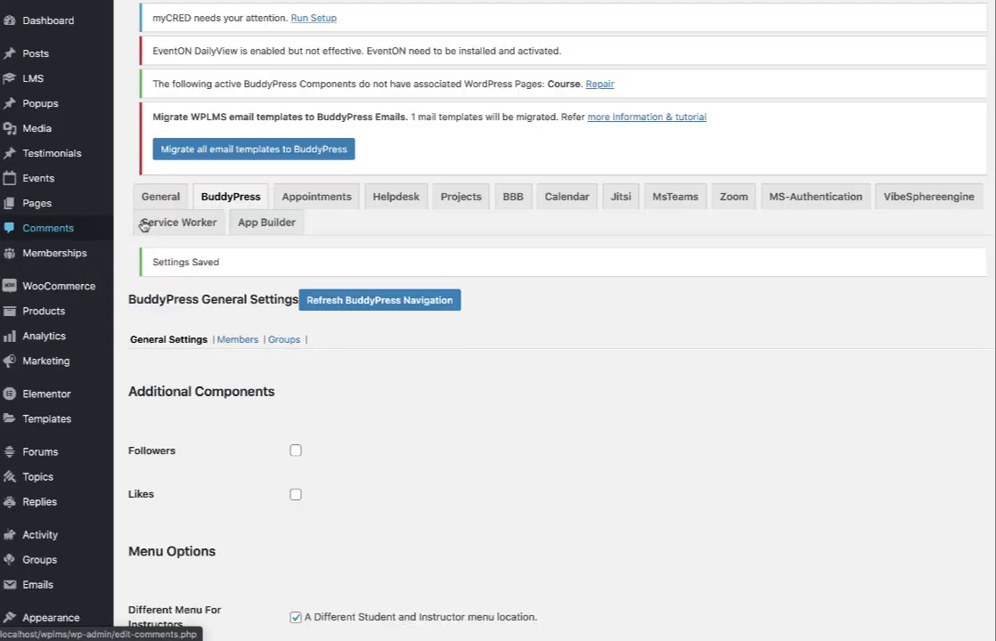
Open the Menus page under Appearance and examine the student and instructor display locations and the BuddyPress Member items
{"action": "scroll", "coordinate": [117, 367], "scroll_direction": "down", "scroll_amount": 4}
{"action": "mouse_move", "coordinate": [53, 310]}
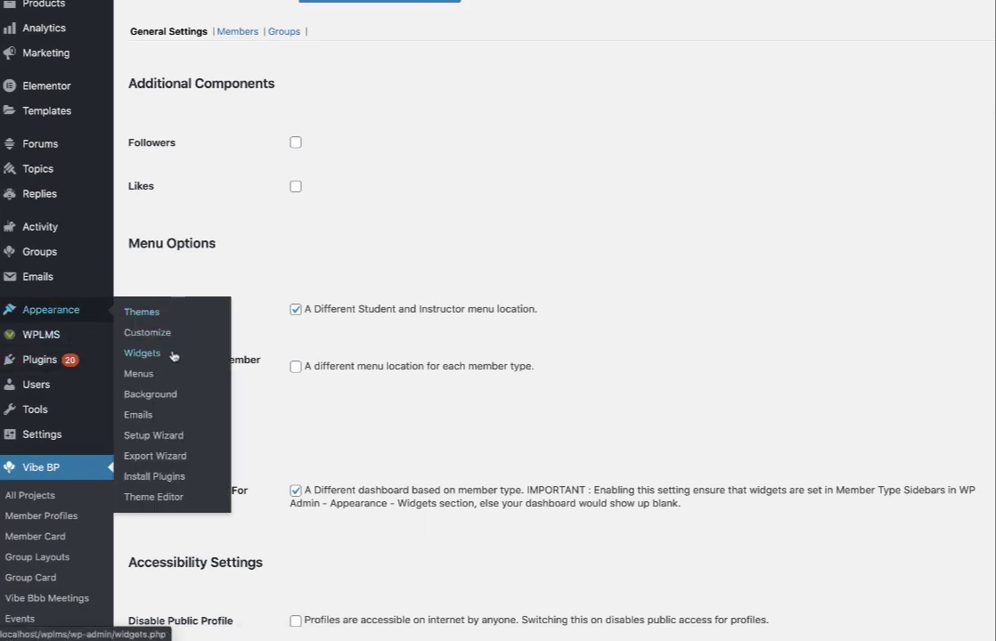
{"action": "scroll", "coordinate": [651, 220], "scroll_direction": "down", "scroll_amount": 1}
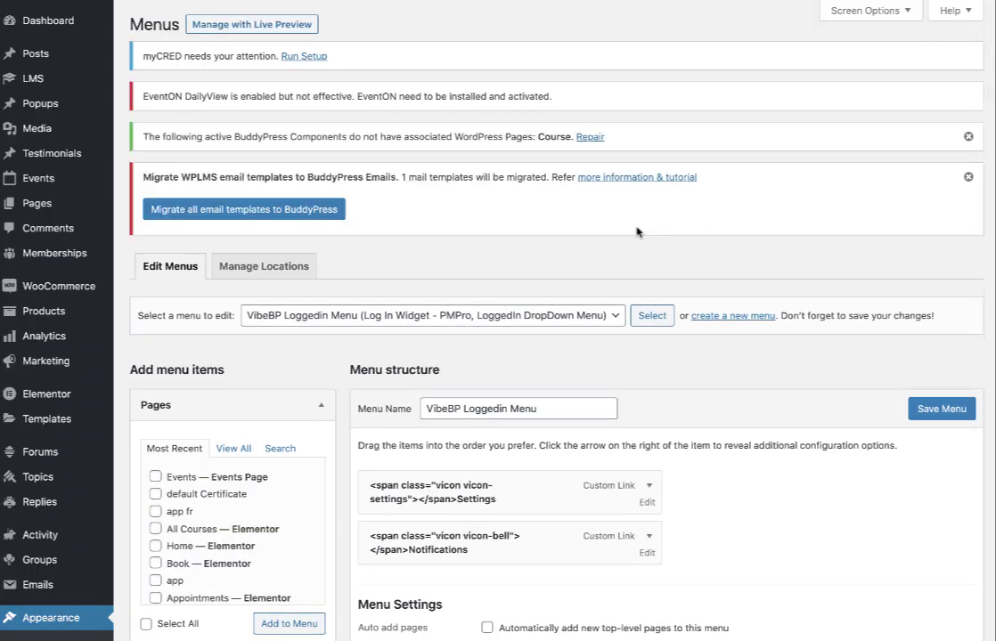
{"action": "scroll", "coordinate": [637, 472], "scroll_direction": "down", "scroll_amount": 5}
{"action": "scroll", "coordinate": [635, 474], "scroll_direction": "up", "scroll_amount": 1}
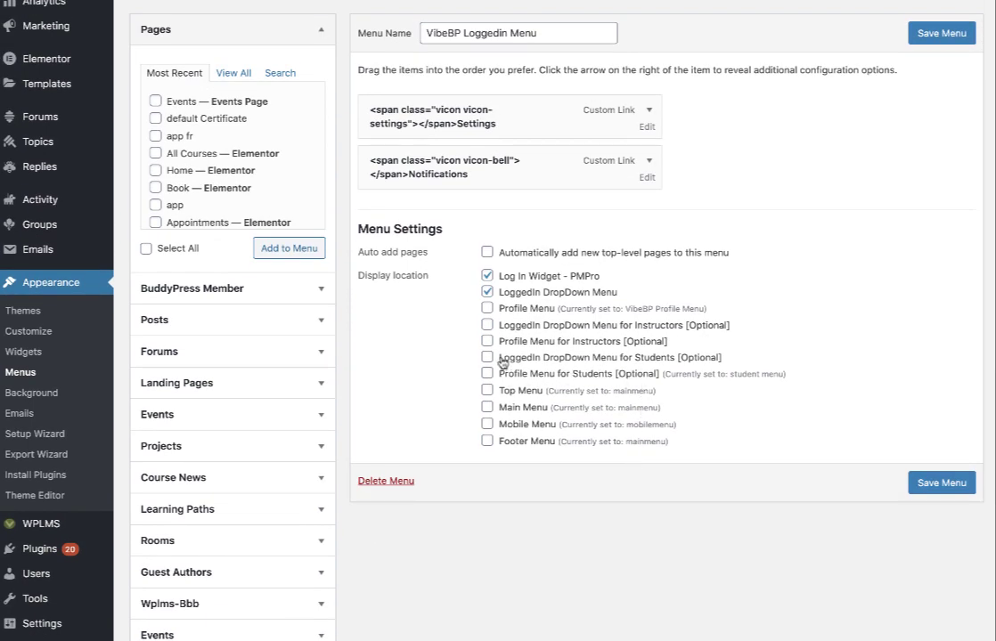
{"action": "left_click", "coordinate": [655, 360]}
{"action": "left_click", "coordinate": [545, 358]}
{"action": "left_click", "coordinate": [888, 260]}
{"action": "left_click", "coordinate": [321, 289]}
{"action": "scroll", "coordinate": [322, 223], "scroll_direction": "up", "scroll_amount": 3}
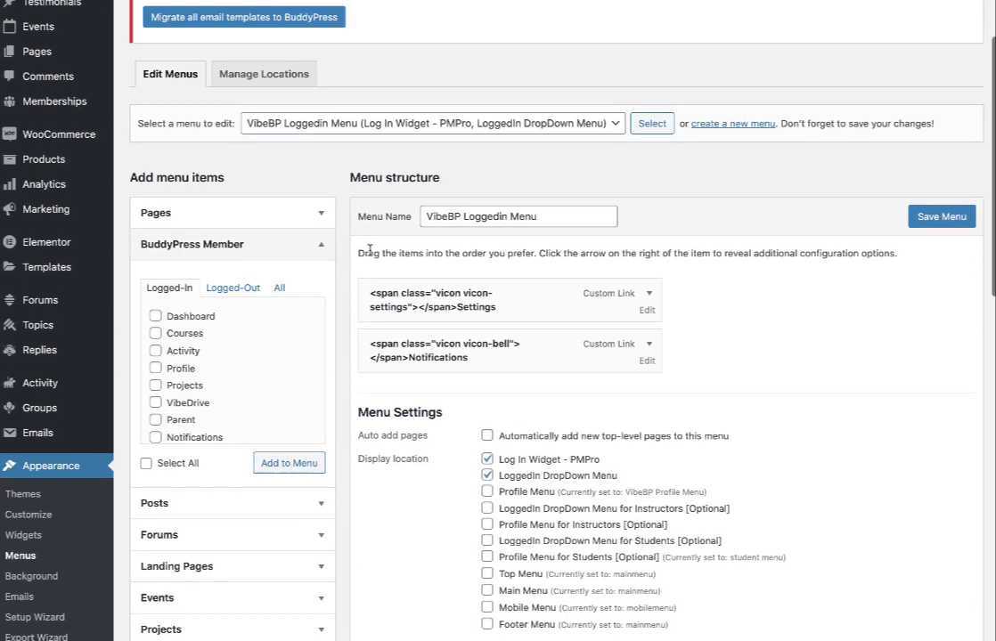
Create a new menu named "student profile menu", leaving the current menu without saving its changes
{"action": "left_click", "coordinate": [731, 202]}
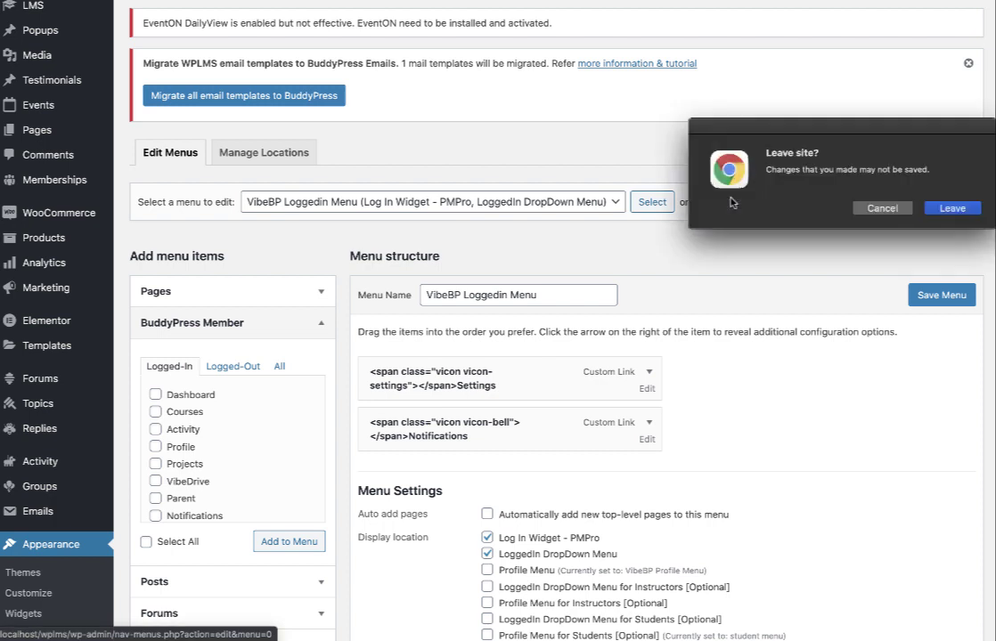
{"action": "left_click", "coordinate": [962, 208]}
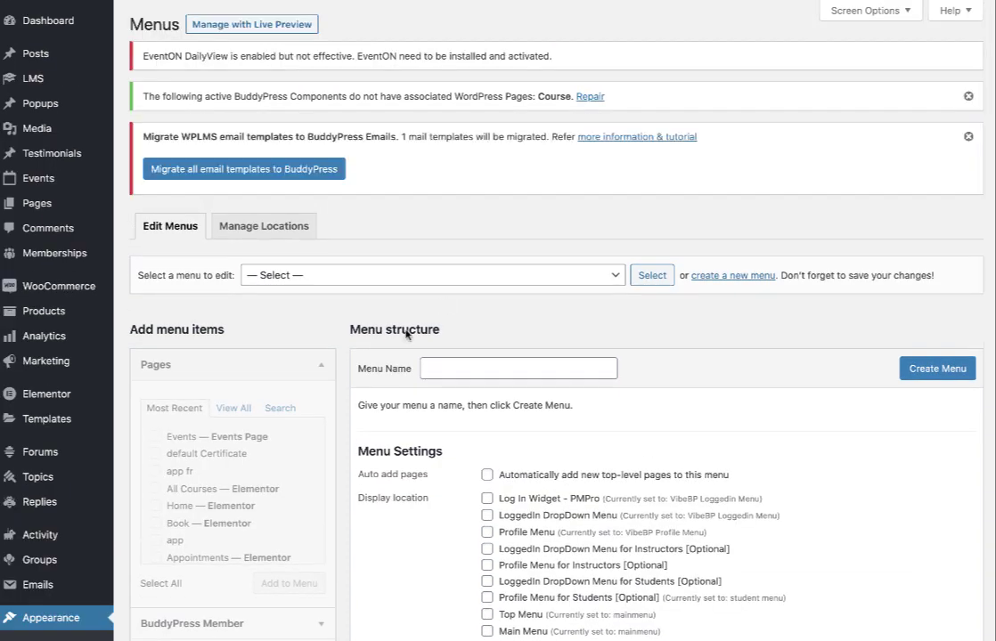
{"action": "left_click", "coordinate": [461, 376]}
{"action": "type", "text": "student profile menu"}
{"action": "key", "text": "Return"}
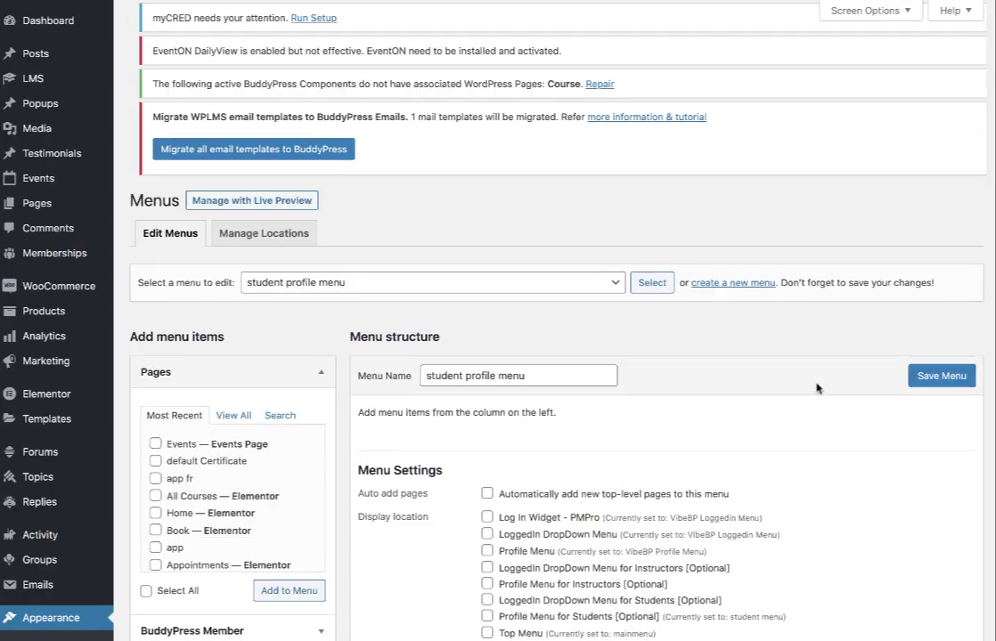
Select Dashboard, Courses, Activity, Profile and VibeDrive among the logged-in BuddyPress Member items for the student profile menu
{"action": "scroll", "coordinate": [640, 495], "scroll_direction": "down", "scroll_amount": 2}
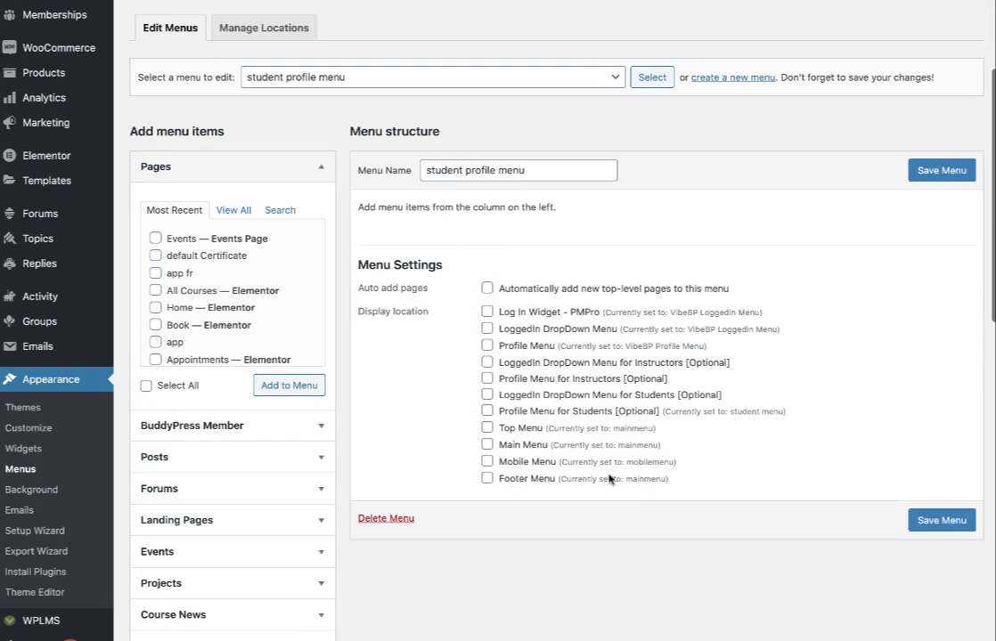
{"action": "scroll", "coordinate": [610, 536], "scroll_direction": "down", "scroll_amount": 1}
{"action": "left_click", "coordinate": [315, 386]}
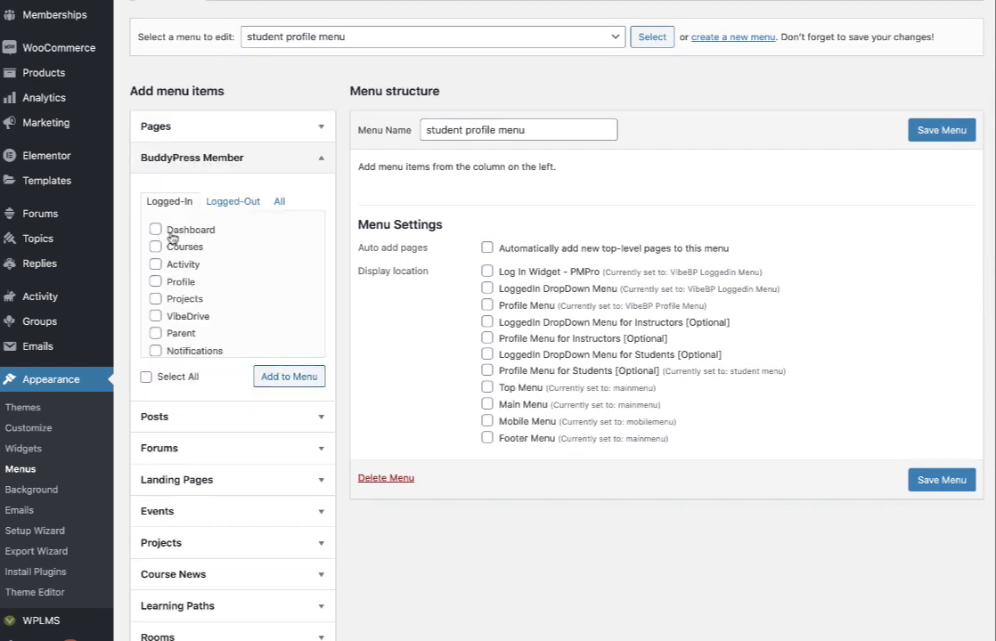
{"action": "left_click", "coordinate": [172, 230]}
{"action": "left_click", "coordinate": [157, 247]}
{"action": "left_click", "coordinate": [156, 265]}
{"action": "left_click", "coordinate": [155, 283]}
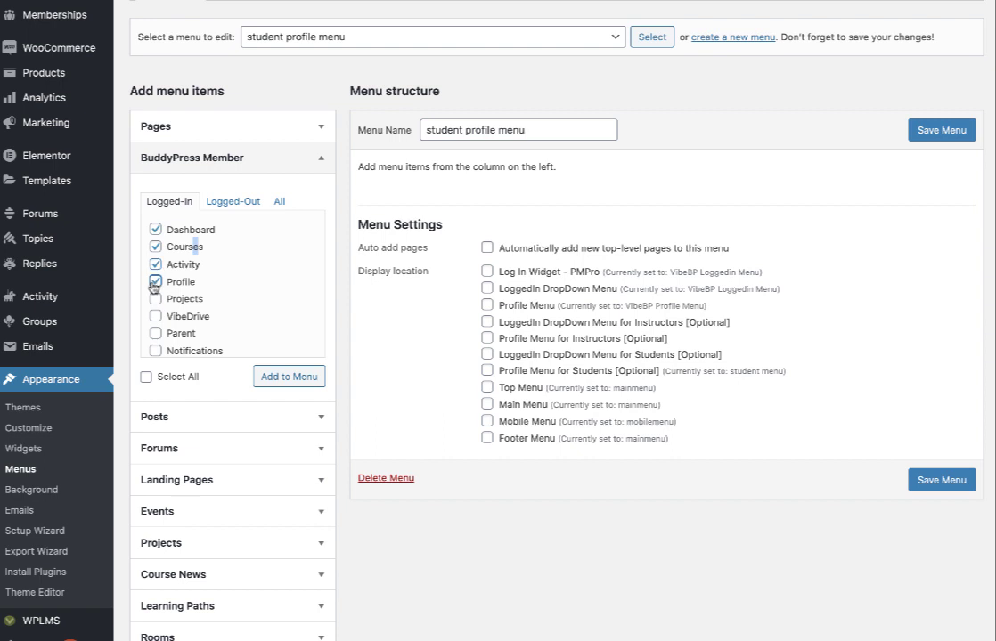
{"action": "scroll", "coordinate": [174, 324], "scroll_direction": "down", "scroll_amount": 1}
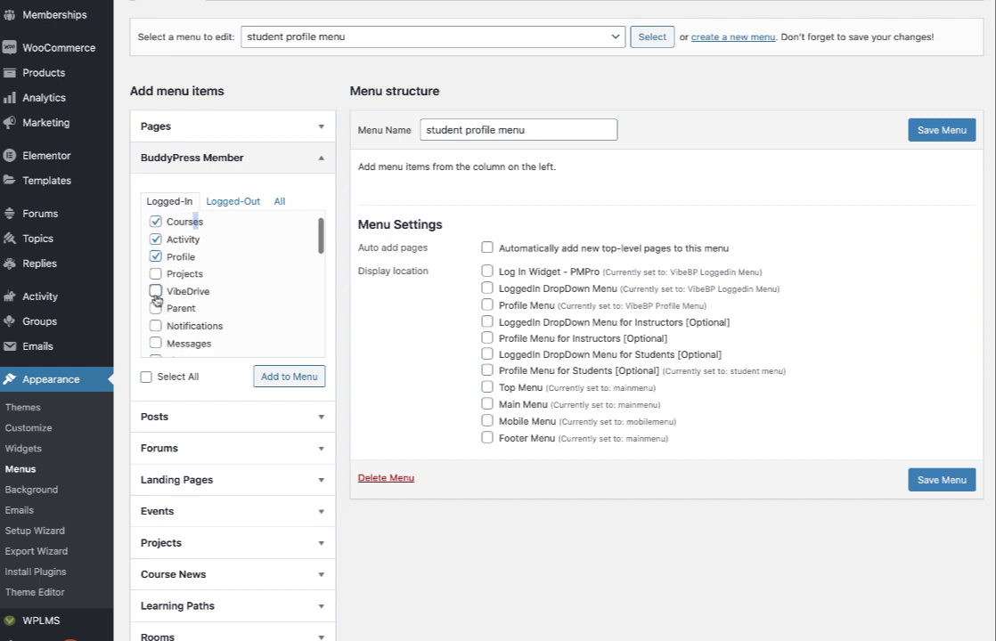
{"action": "scroll", "coordinate": [161, 326], "scroll_direction": "down", "scroll_amount": 3}
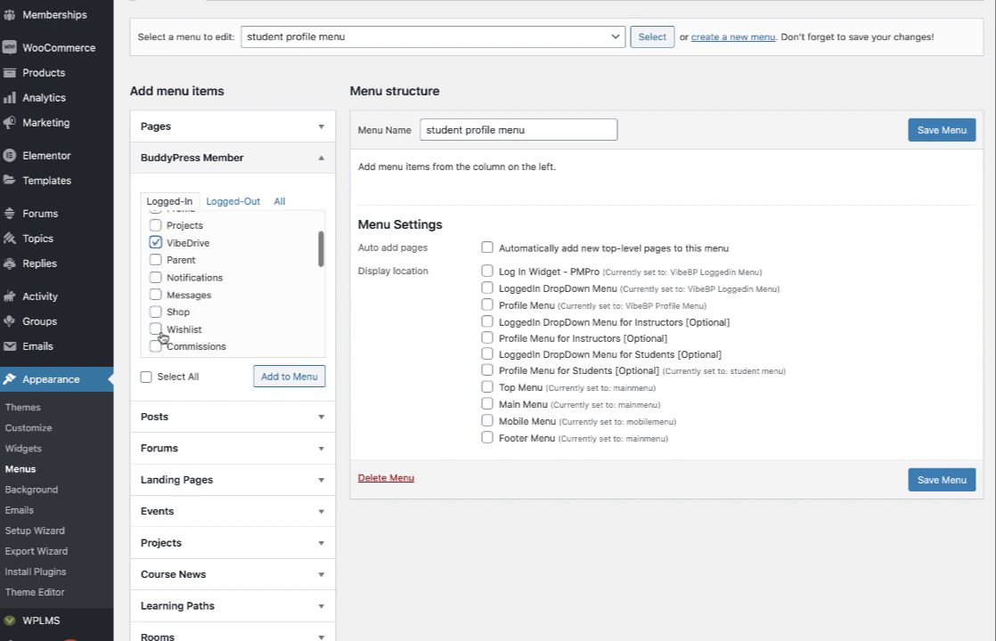
Also select Calendar, Friends, Wiki/Kb and Settings, and add all the selected BuddyPress Member items to the menu
{"action": "scroll", "coordinate": [160, 338], "scroll_direction": "down", "scroll_amount": 4}
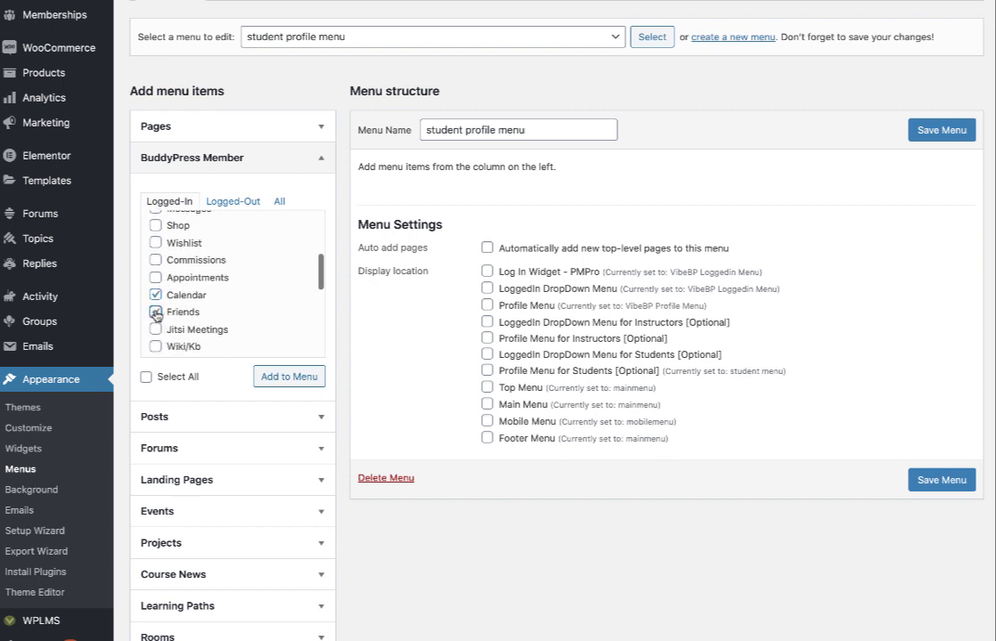
{"action": "scroll", "coordinate": [156, 314], "scroll_direction": "down", "scroll_amount": 2}
{"action": "left_click", "coordinate": [156, 308]}
{"action": "scroll", "coordinate": [156, 308], "scroll_direction": "down", "scroll_amount": 3}
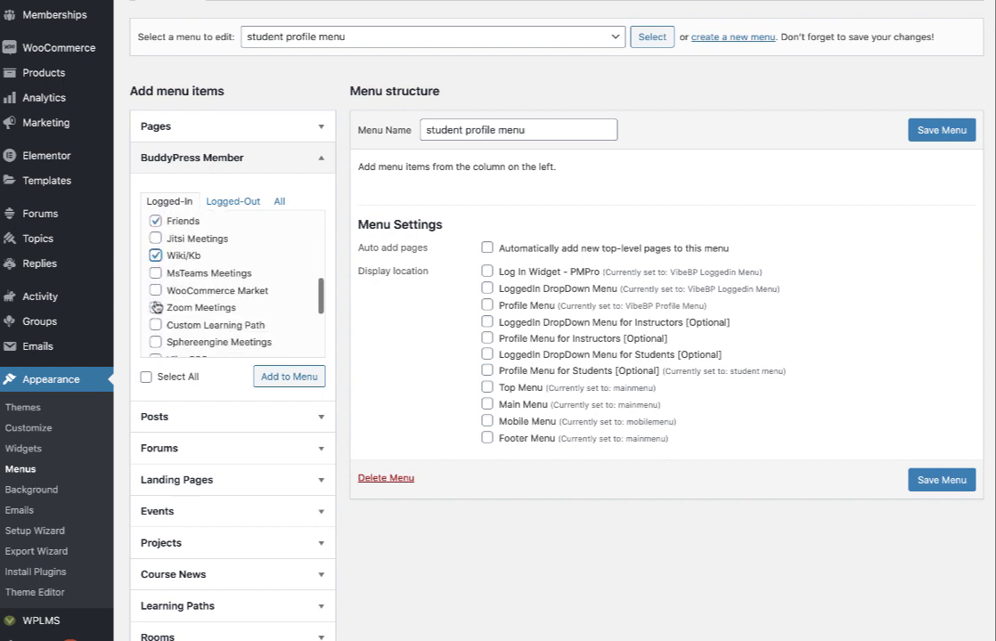
{"action": "scroll", "coordinate": [156, 307], "scroll_direction": "down", "scroll_amount": 5}
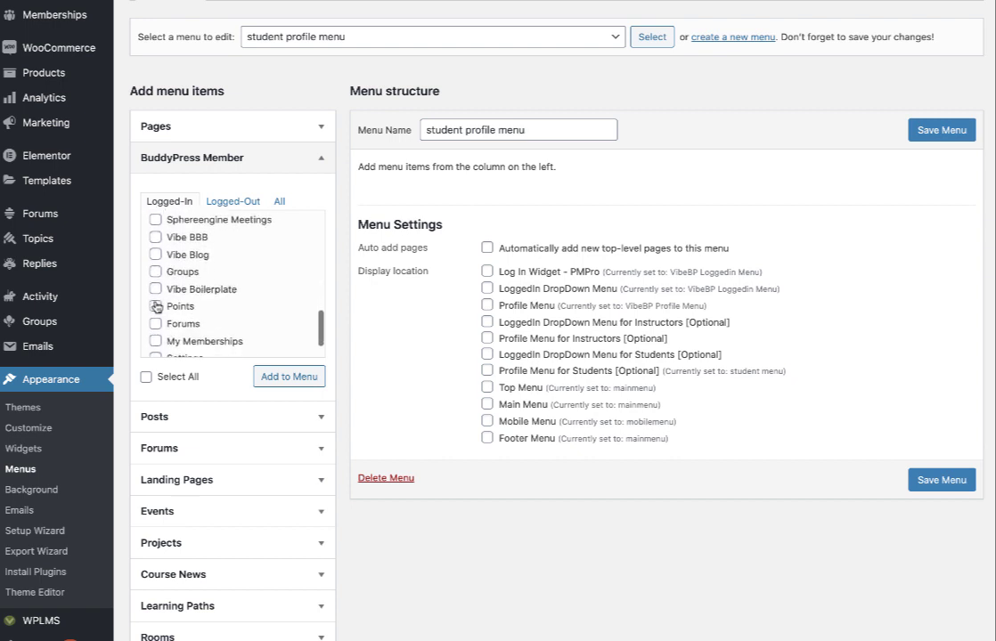
{"action": "scroll", "coordinate": [156, 306], "scroll_direction": "down", "scroll_amount": 1}
{"action": "left_click", "coordinate": [156, 324]}
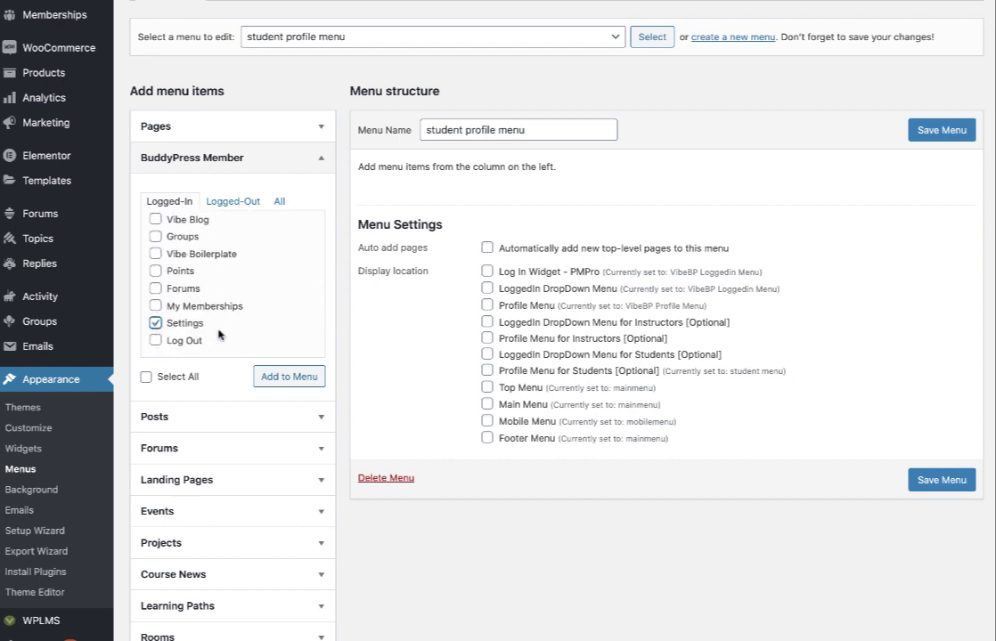
{"action": "left_click", "coordinate": [282, 378]}
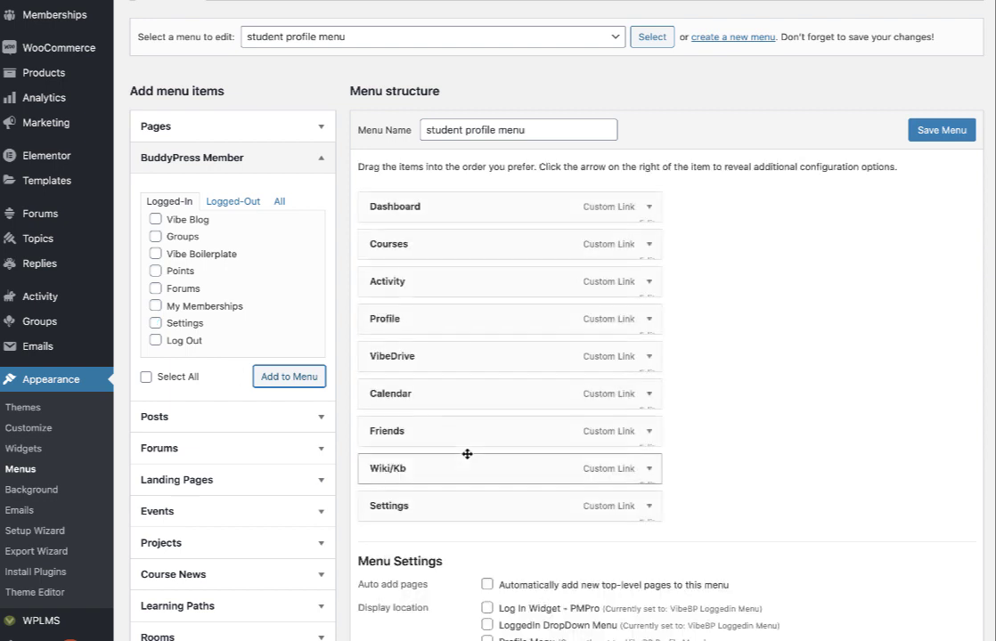
Remove the Settings item from the student profile menu
{"action": "left_click", "coordinate": [650, 506]}
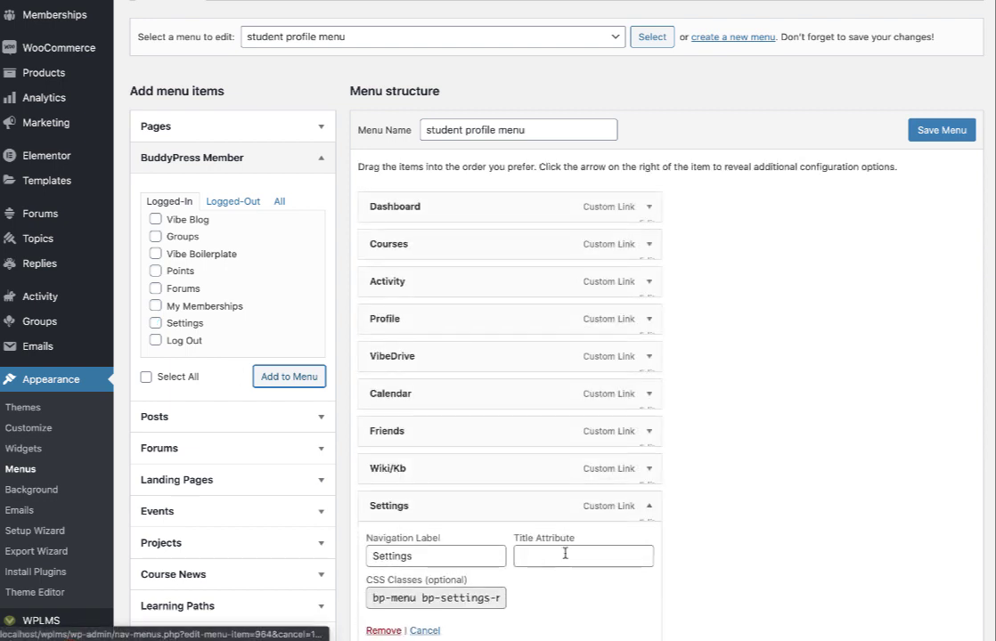
{"action": "scroll", "coordinate": [418, 588], "scroll_direction": "down", "scroll_amount": 1}
{"action": "left_click", "coordinate": [384, 586]}
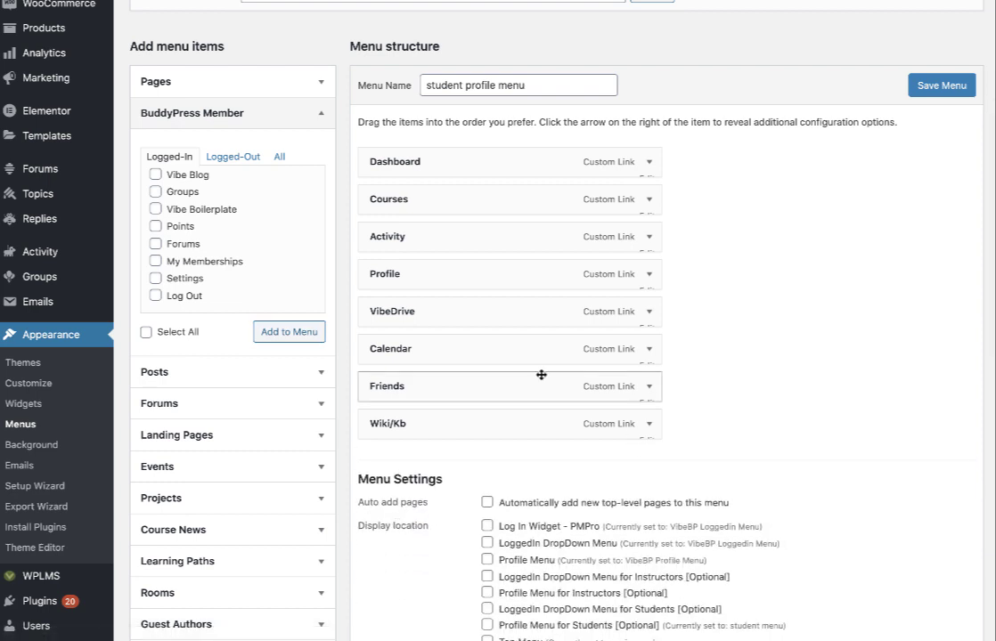
Nest the Activity and Friends items as sub-items under Profile in the student profile menu
{"action": "left_click_drag", "start_coordinate": [407, 239], "coordinate": [469, 287]}
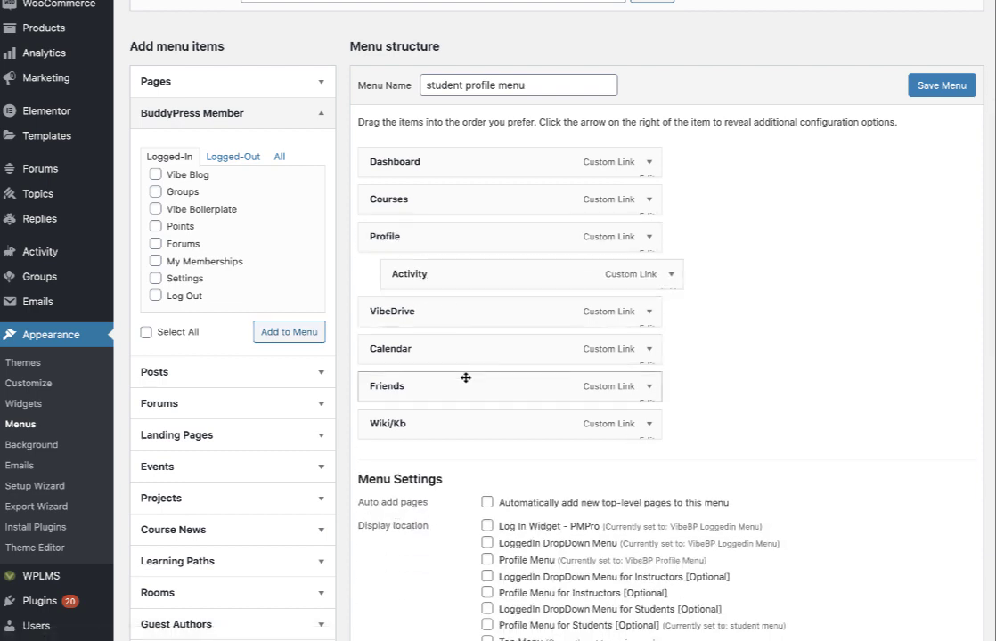
{"action": "left_click_drag", "start_coordinate": [467, 378], "coordinate": [456, 311]}
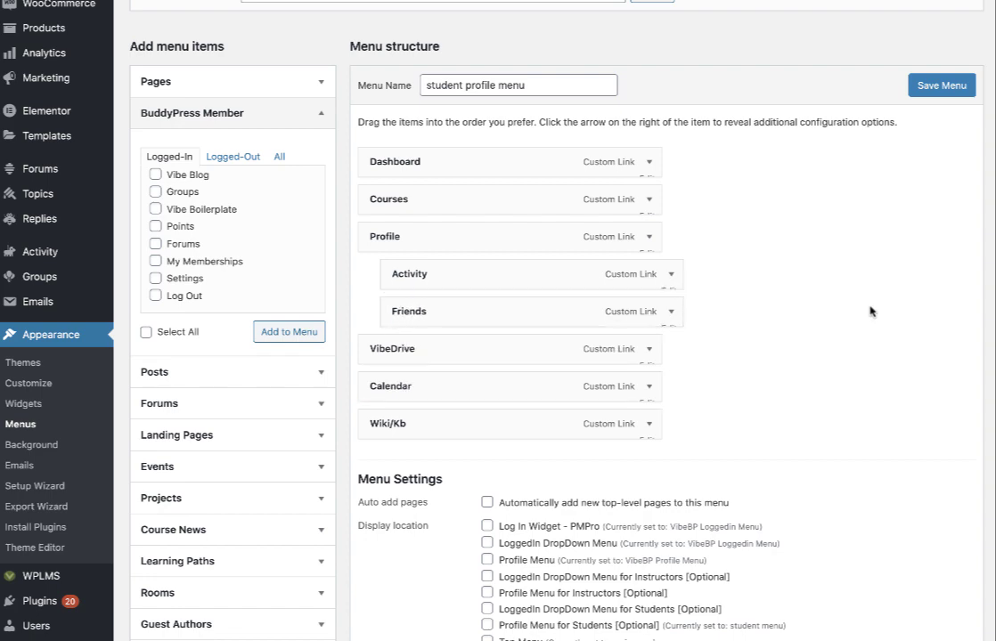
{"action": "scroll", "coordinate": [867, 325], "scroll_direction": "down", "scroll_amount": 2}
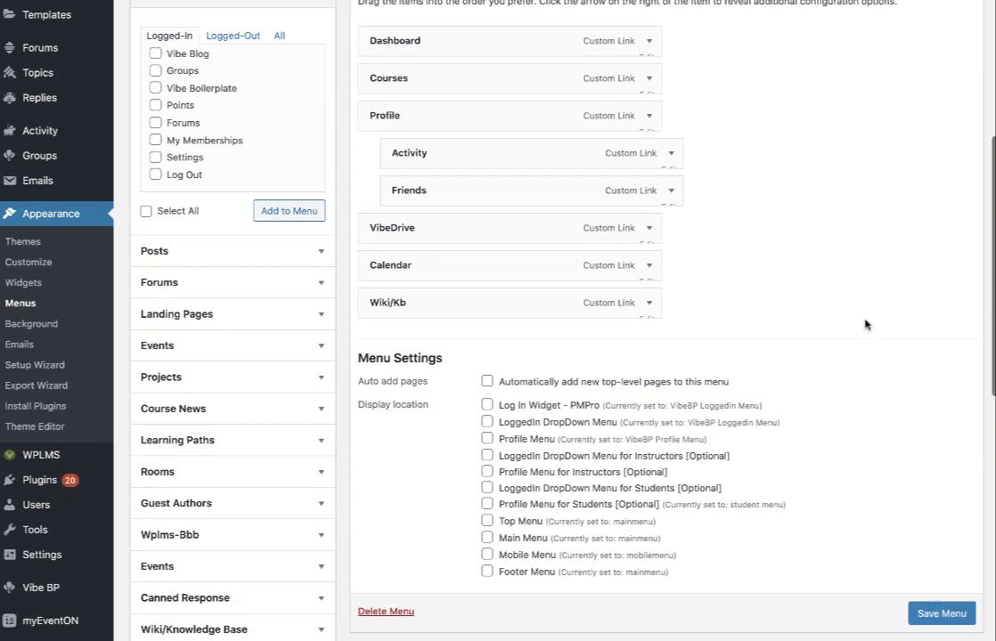
Assign the student profile menu to the Profile Menu for Students location and save the menu
{"action": "left_click", "coordinate": [486, 485]}
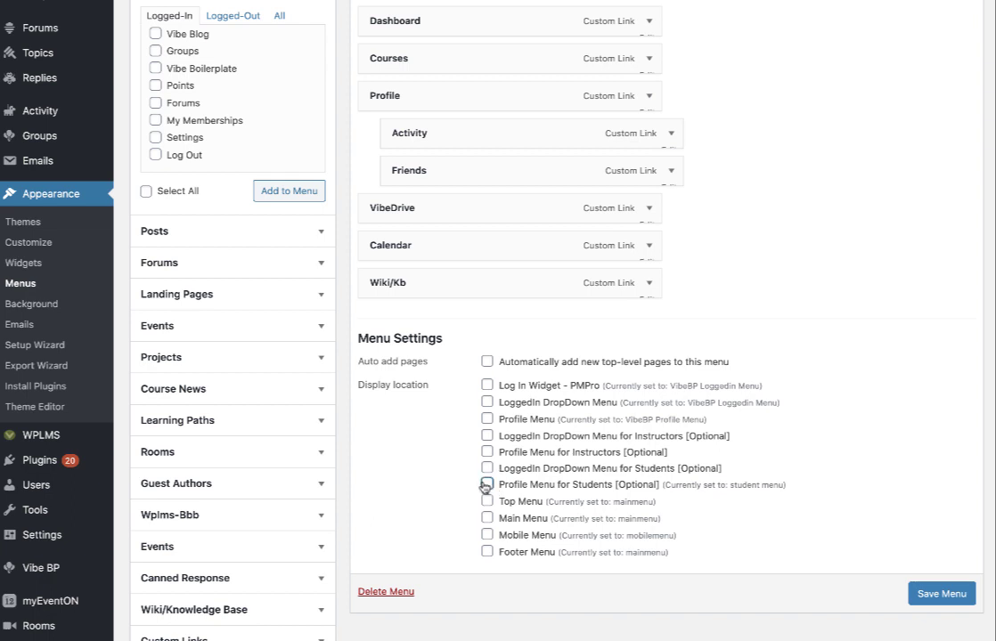
{"action": "left_click", "coordinate": [975, 600]}
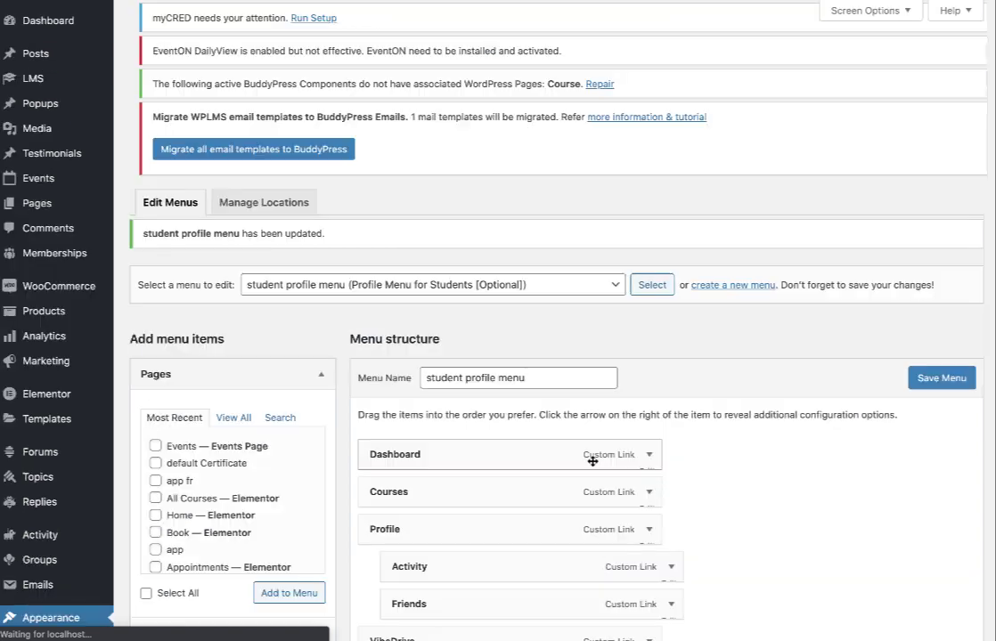
{"action": "scroll", "coordinate": [771, 270], "scroll_direction": "down", "scroll_amount": 3}
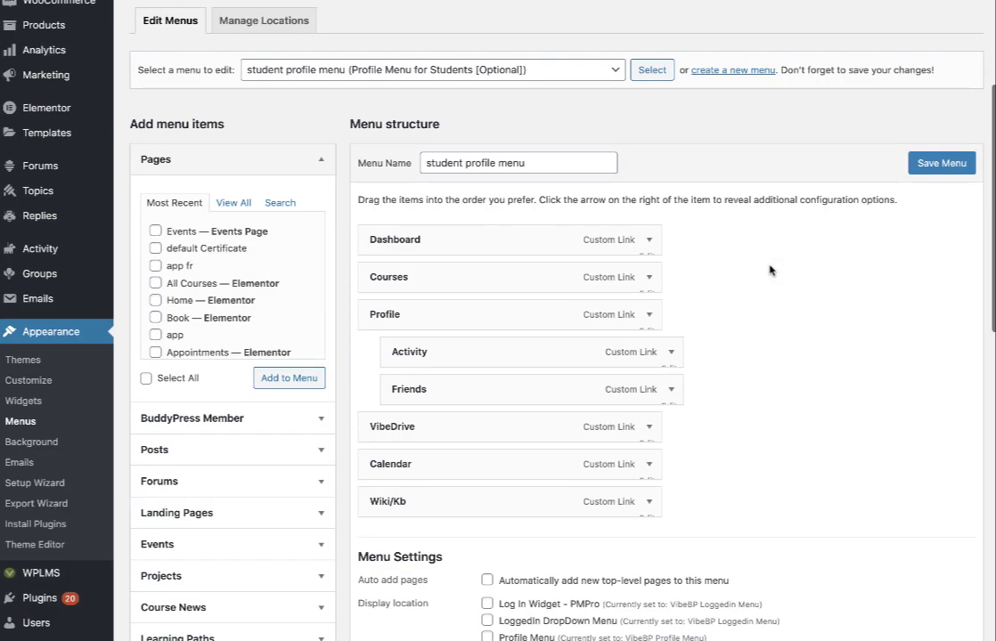
{"action": "scroll", "coordinate": [597, 116], "scroll_direction": "down", "scroll_amount": 1}
Load the VibeBP Profile Menu for editing
{"action": "scroll", "coordinate": [607, 133], "scroll_direction": "up", "scroll_amount": 2}
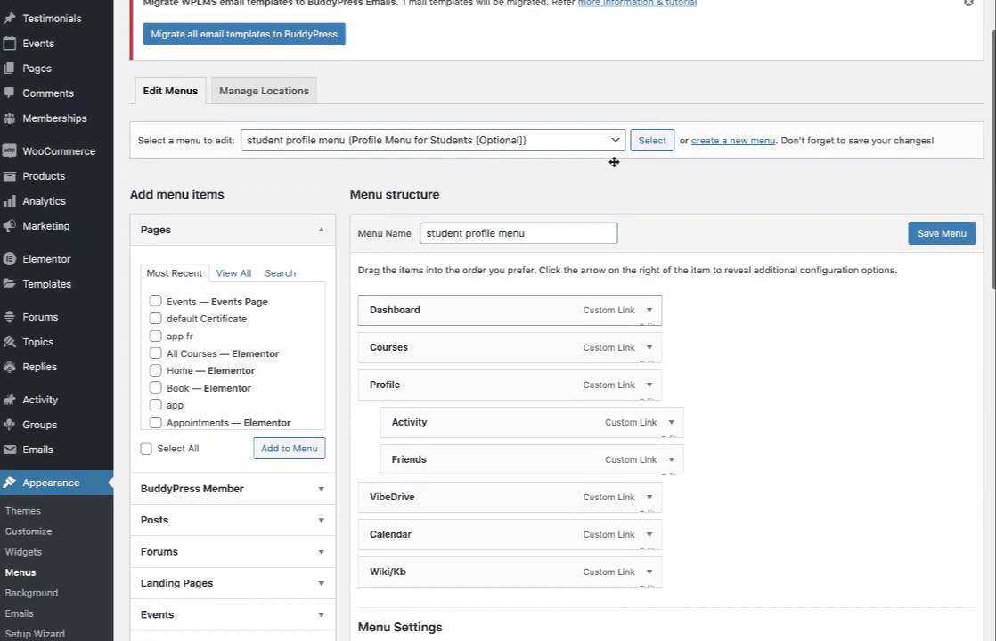
{"action": "left_click", "coordinate": [609, 155]}
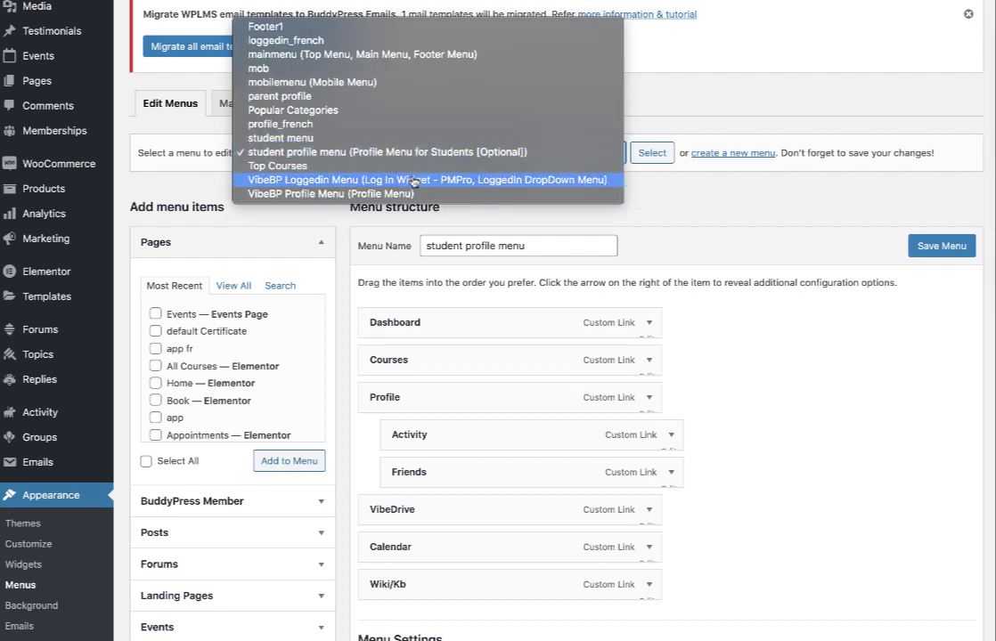
{"action": "left_click", "coordinate": [365, 179]}
{"action": "left_click", "coordinate": [651, 155]}
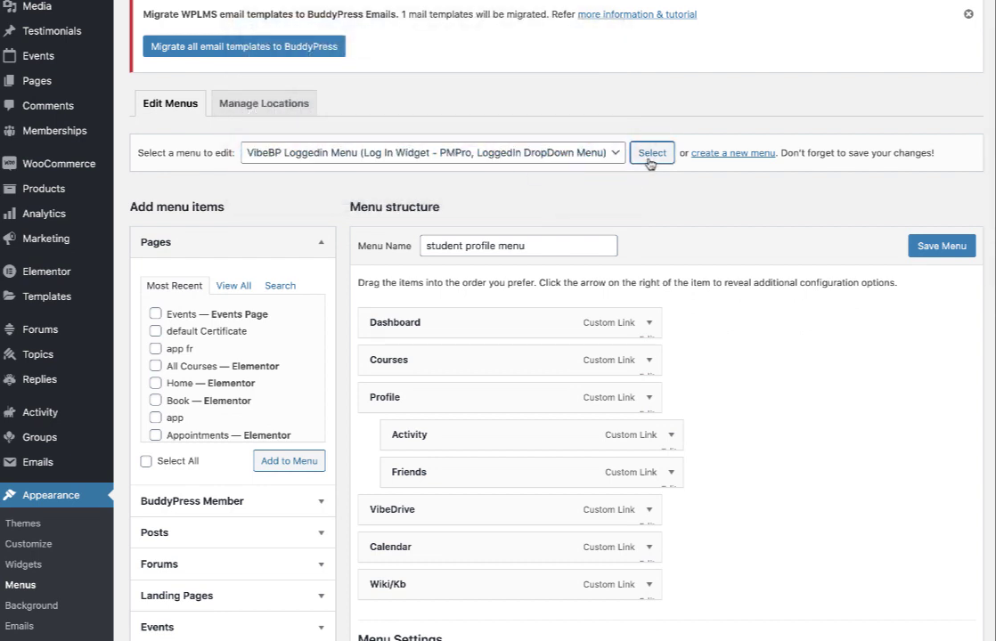
{"action": "left_click", "coordinate": [584, 157]}
{"action": "left_click", "coordinate": [430, 165]}
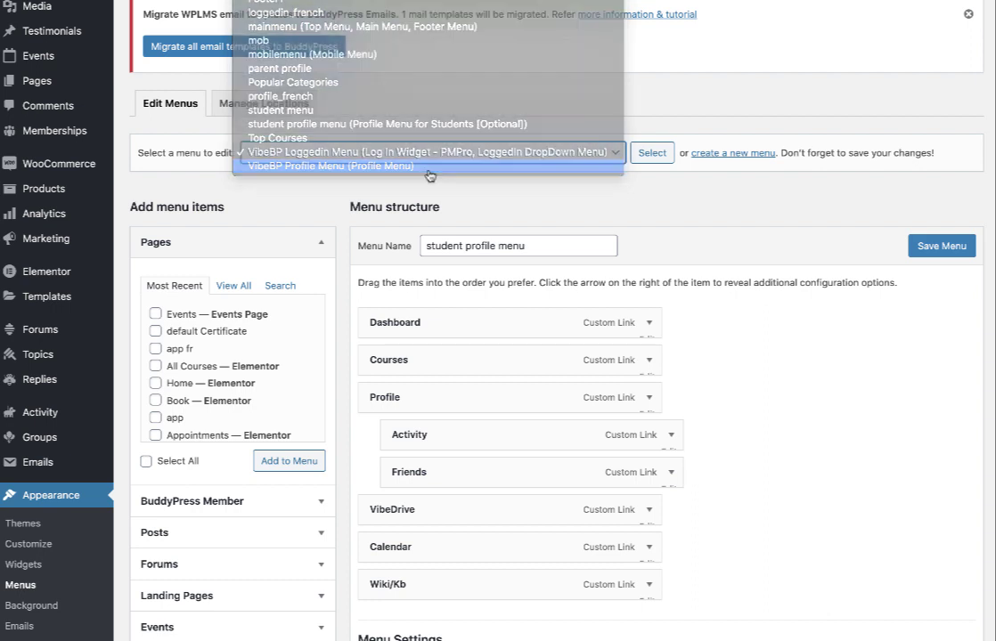
{"action": "left_click", "coordinate": [648, 154]}
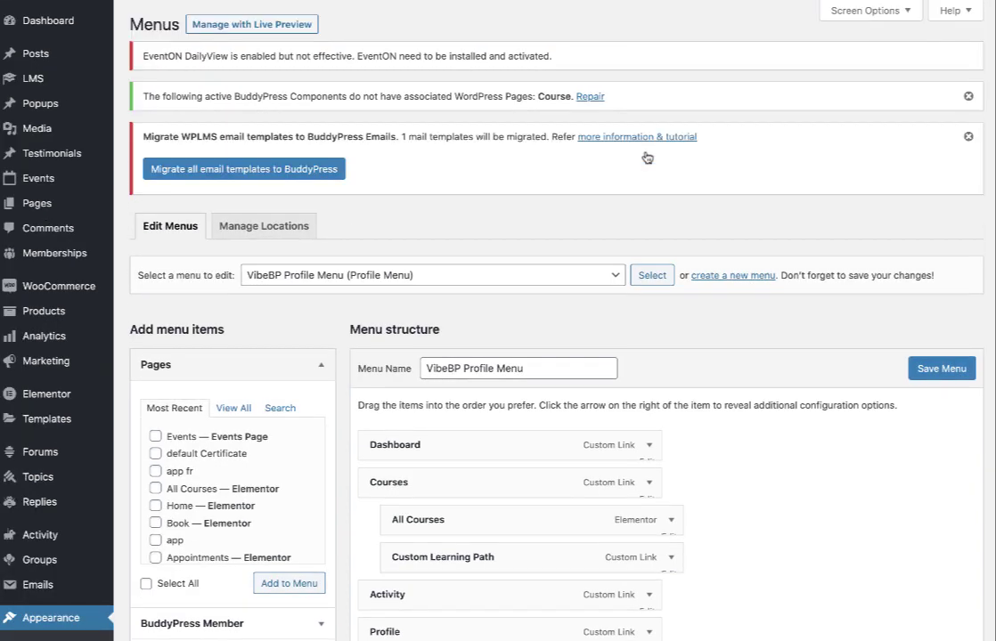
Move the Commissions item out from under Profile to the top level, directly above Shop, and save the VibeBP Profile Menu
{"action": "scroll", "coordinate": [648, 157], "scroll_direction": "down", "scroll_amount": 5}
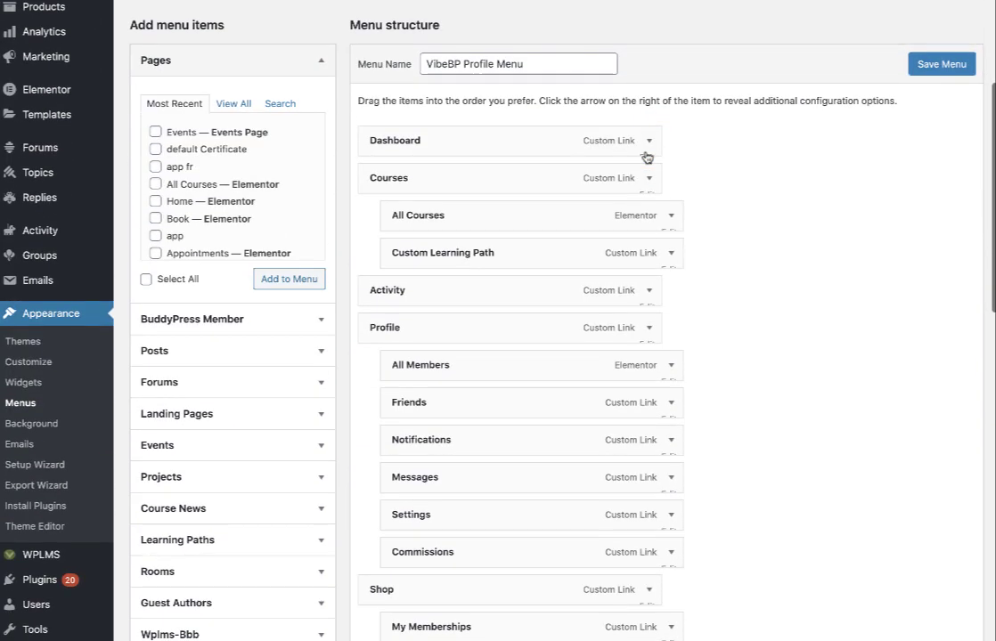
{"action": "left_click", "coordinate": [671, 514]}
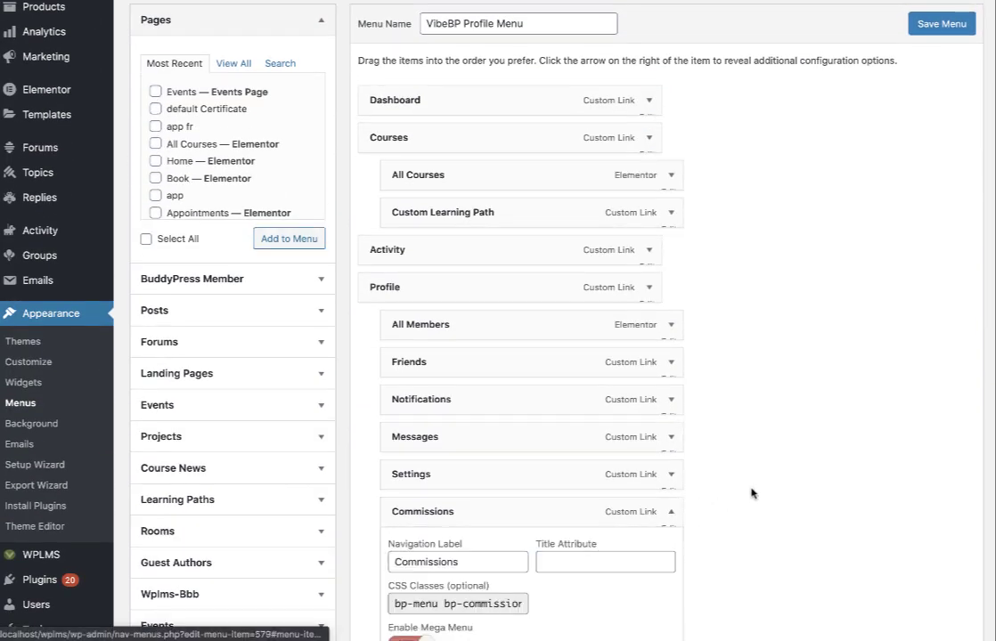
{"action": "left_click_drag", "start_coordinate": [677, 514], "coordinate": [651, 520]}
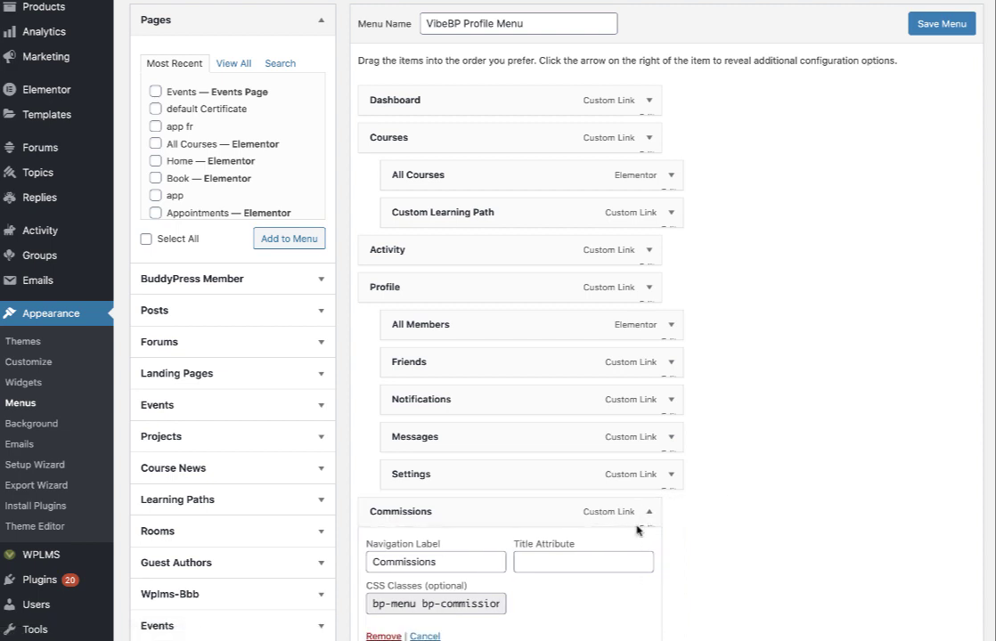
{"action": "left_click", "coordinate": [647, 517]}
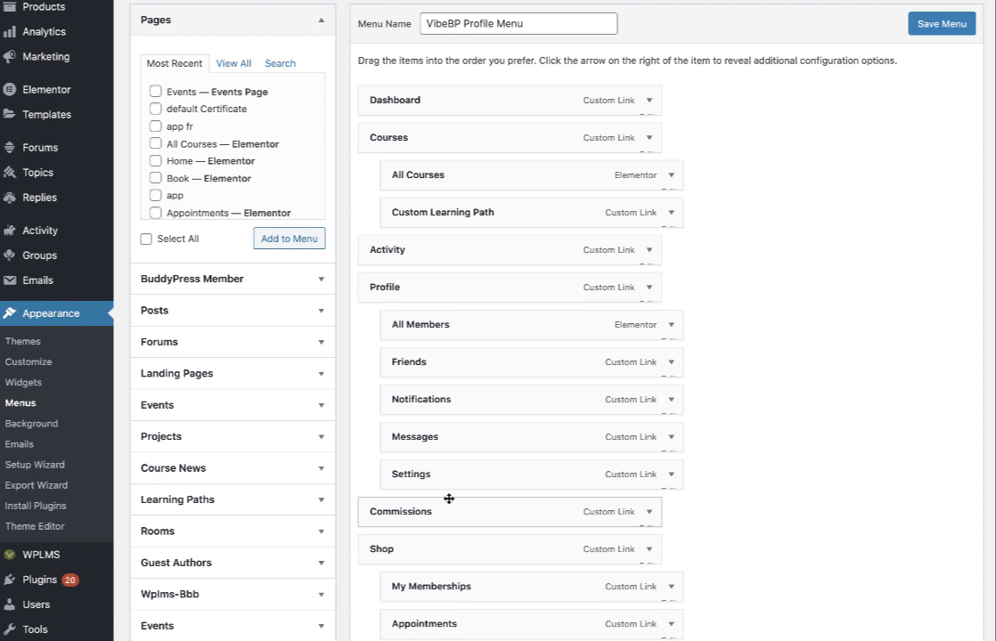
{"action": "scroll", "coordinate": [174, 578], "scroll_direction": "down", "scroll_amount": 2}
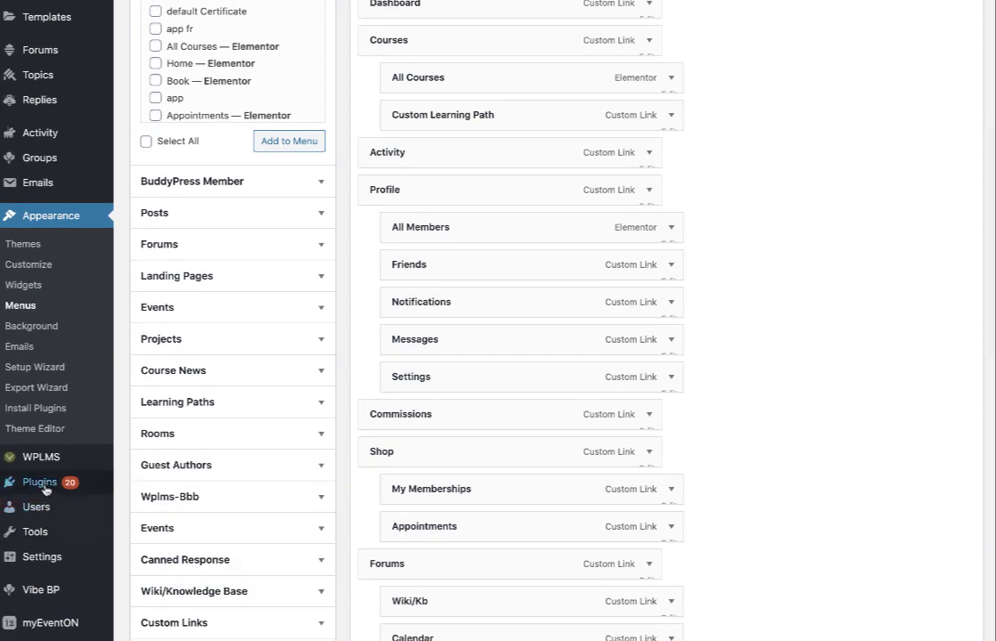
{"action": "left_click", "coordinate": [940, 560]}
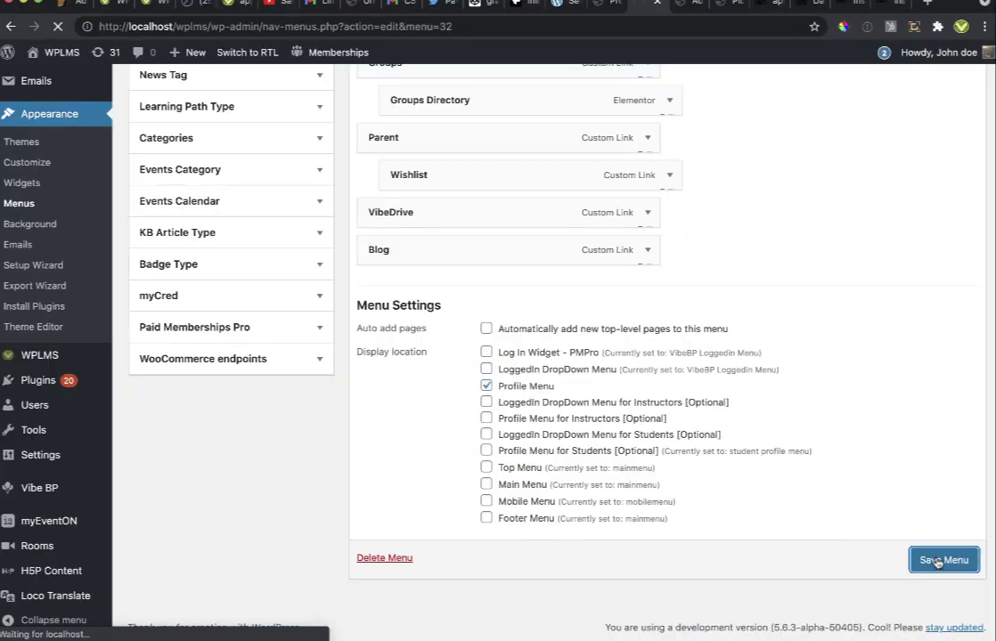
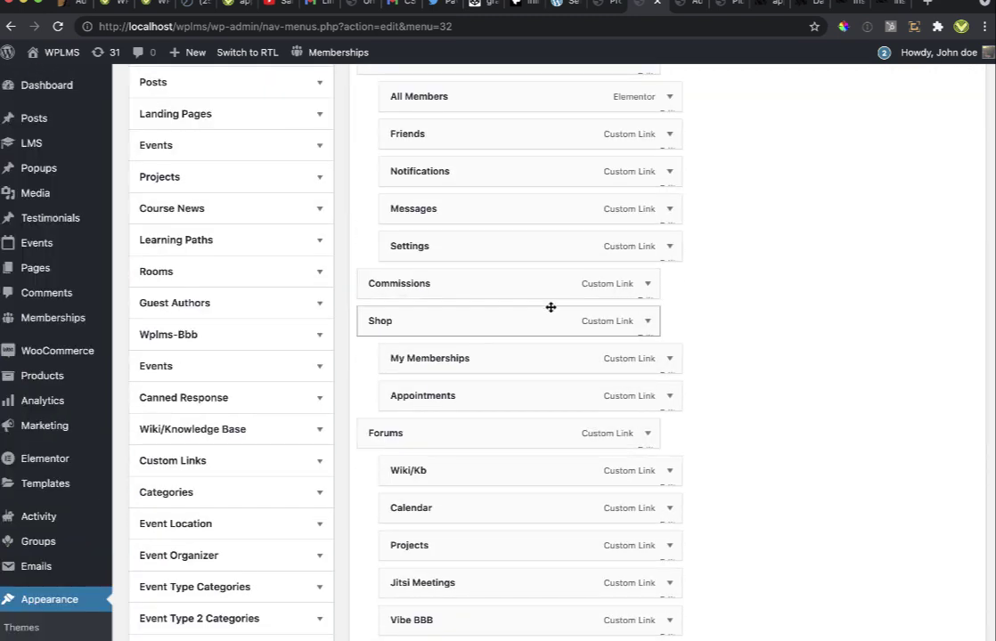
{"action": "left_click", "coordinate": [649, 285]}
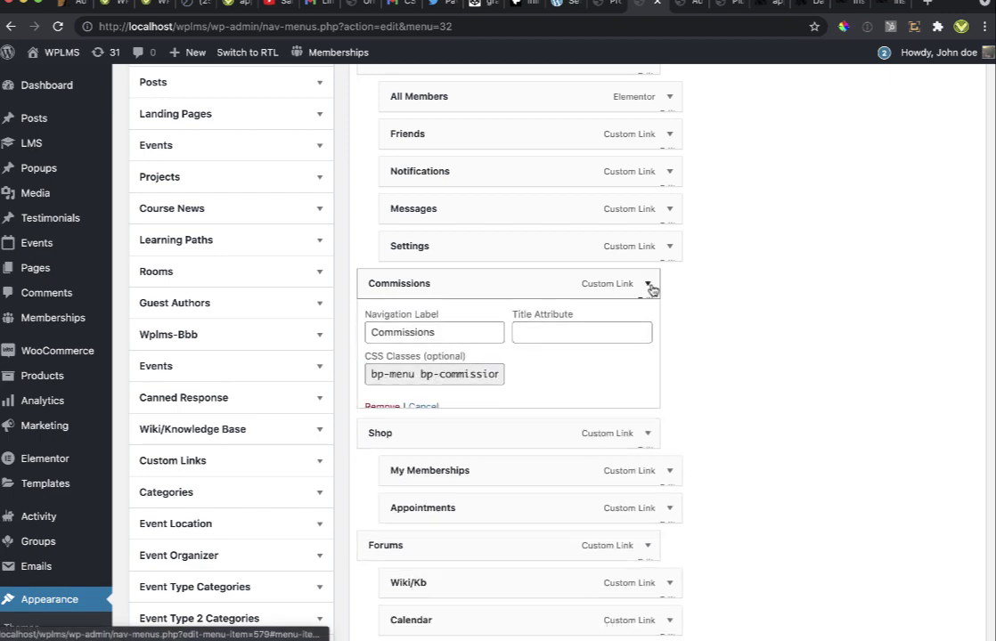
{"action": "left_click", "coordinate": [649, 285]}
Refresh the BuddyPress navigation from the BuddyPress settings of Vibe BP
{"action": "scroll", "coordinate": [553, 312], "scroll_direction": "down", "scroll_amount": 10}
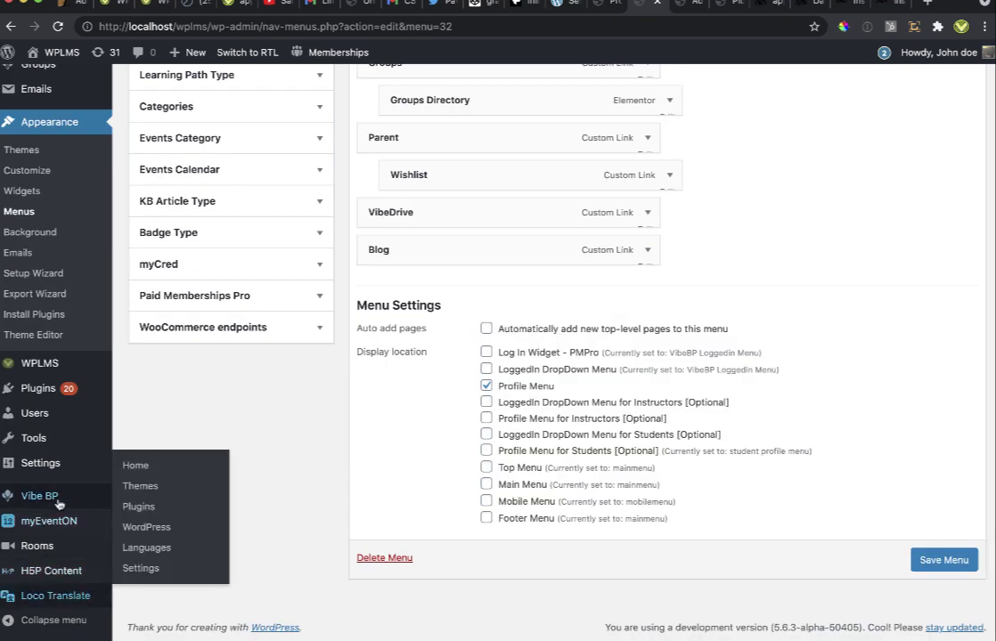
{"action": "mouse_move", "coordinate": [89, 497]}
{"action": "left_click", "coordinate": [140, 528]}
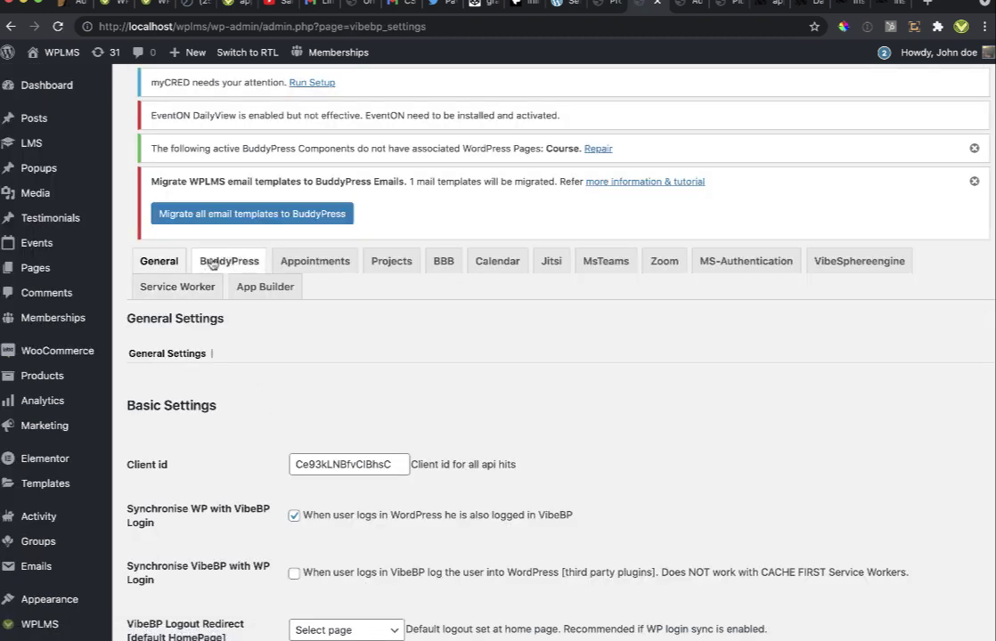
{"action": "left_click", "coordinate": [213, 262]}
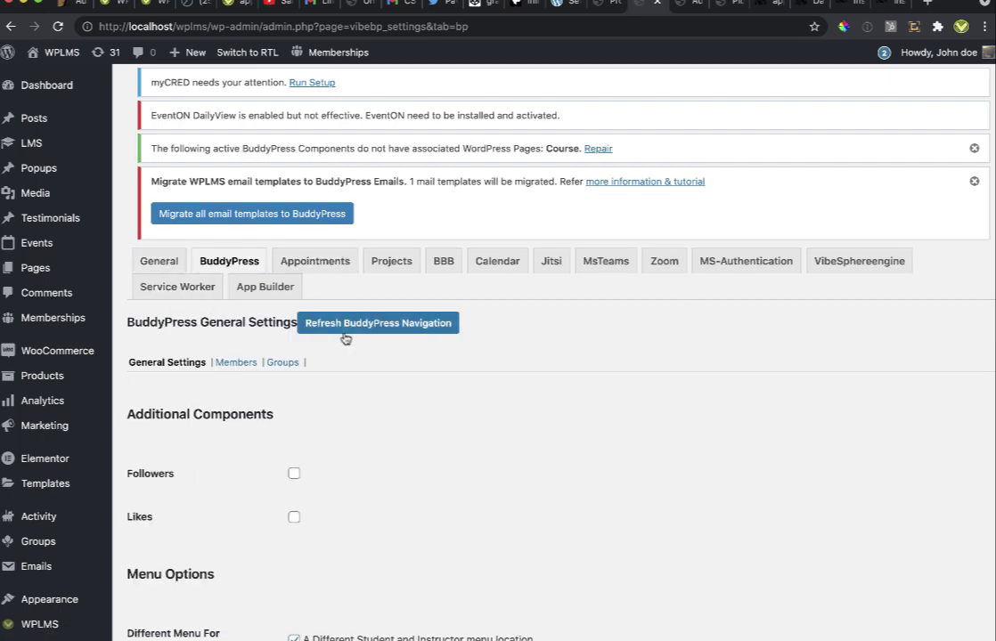
{"action": "left_click", "coordinate": [337, 326]}
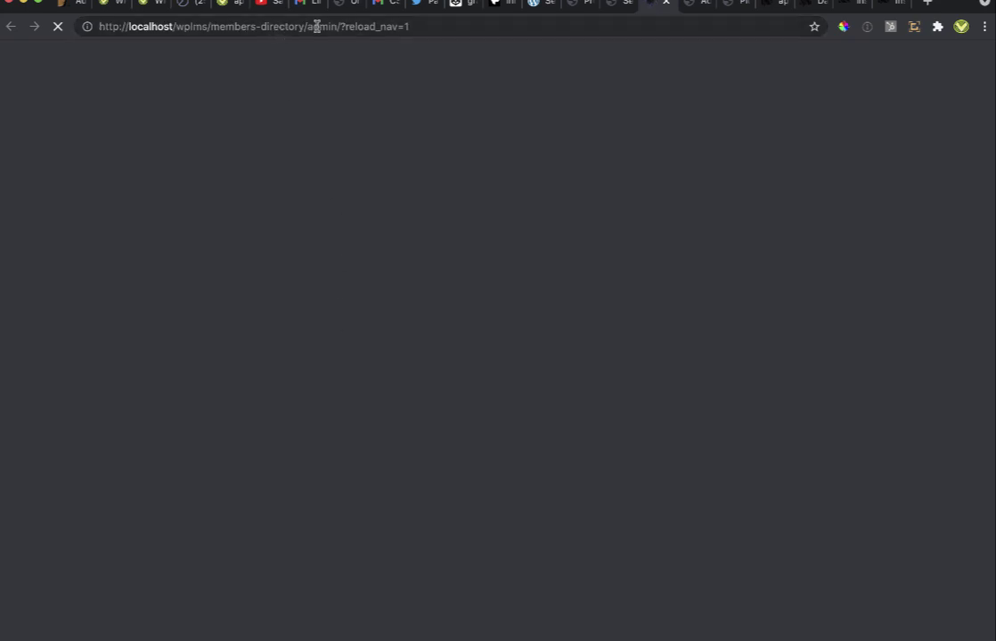
Open localhost/wplms/app in an incognito window and place that window beside the regular browser window
{"action": "left_click_drag", "start_coordinate": [211, 26], "coordinate": [98, 26]}
{"action": "key", "text": "ctrl+c"}
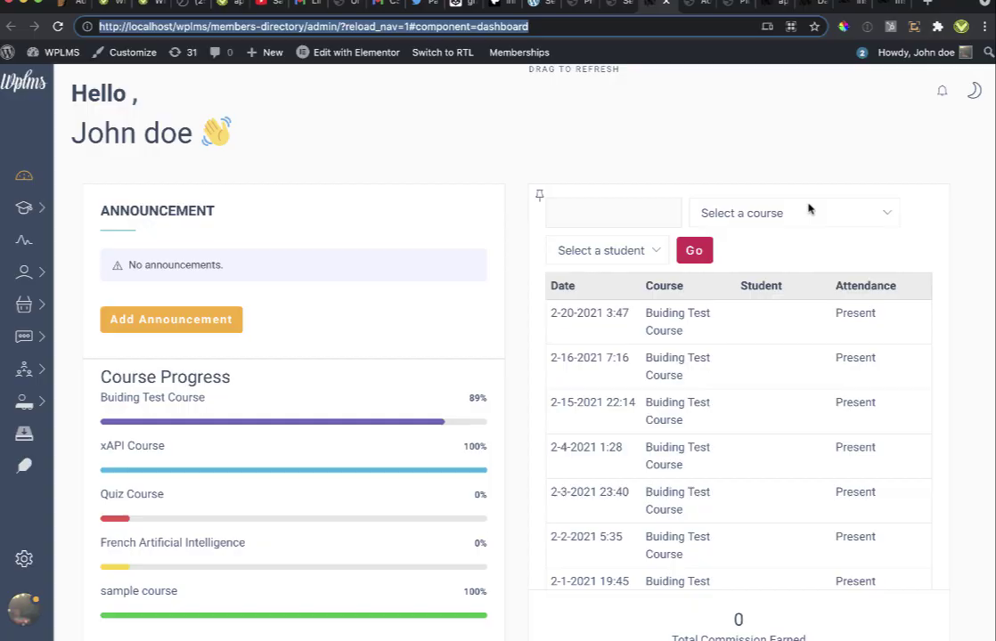
{"action": "key", "text": "ctrl+shift+n"}
{"action": "key", "text": "ctrl+v"}
{"action": "key", "text": "Return"}
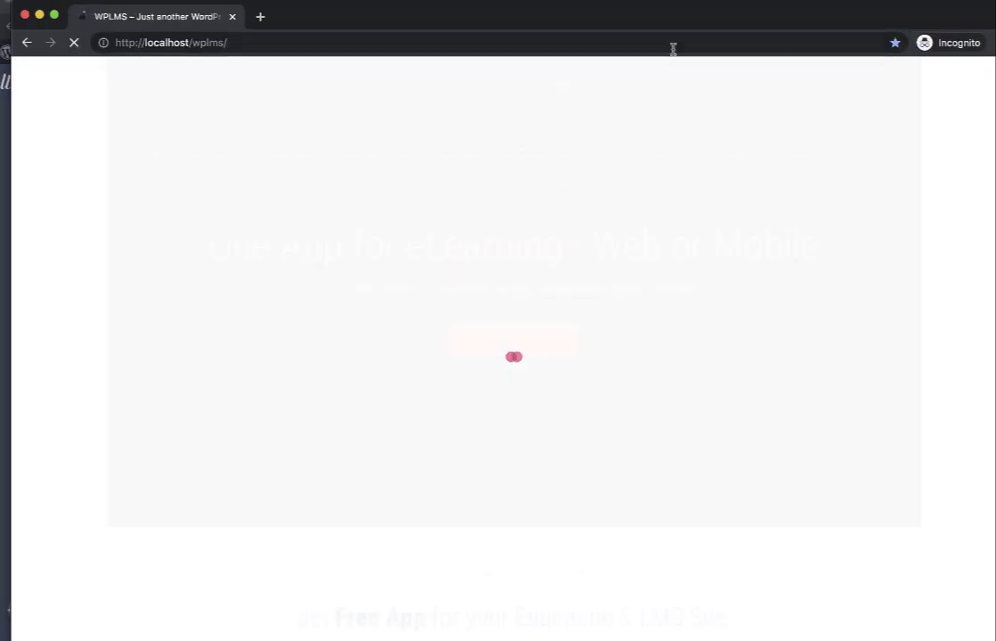
{"action": "left_click", "coordinate": [674, 44]}
{"action": "left_click", "coordinate": [673, 49]}
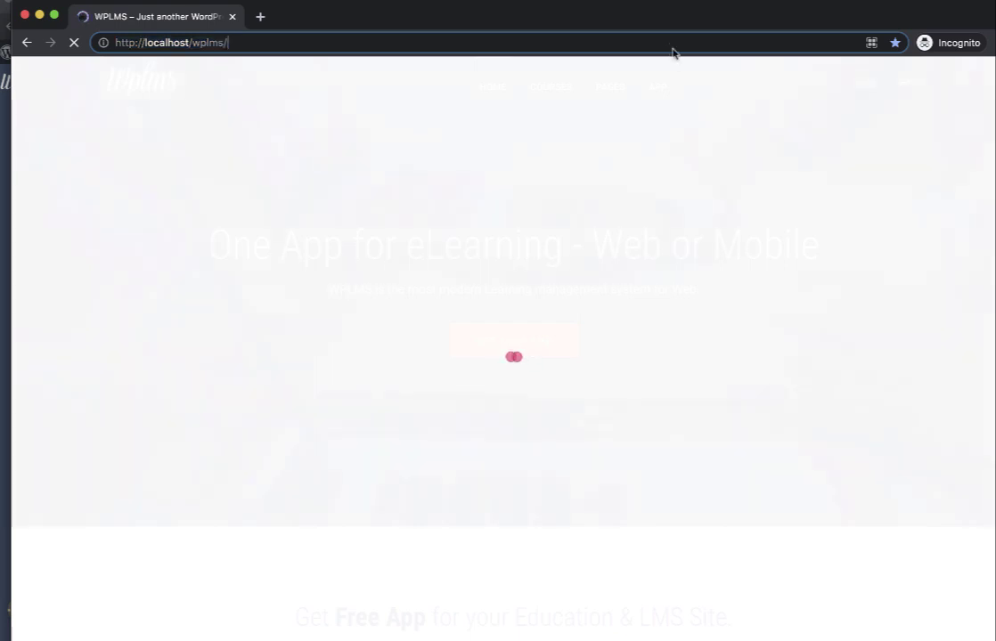
{"action": "type", "text": "app"}
{"action": "key", "text": "Return"}
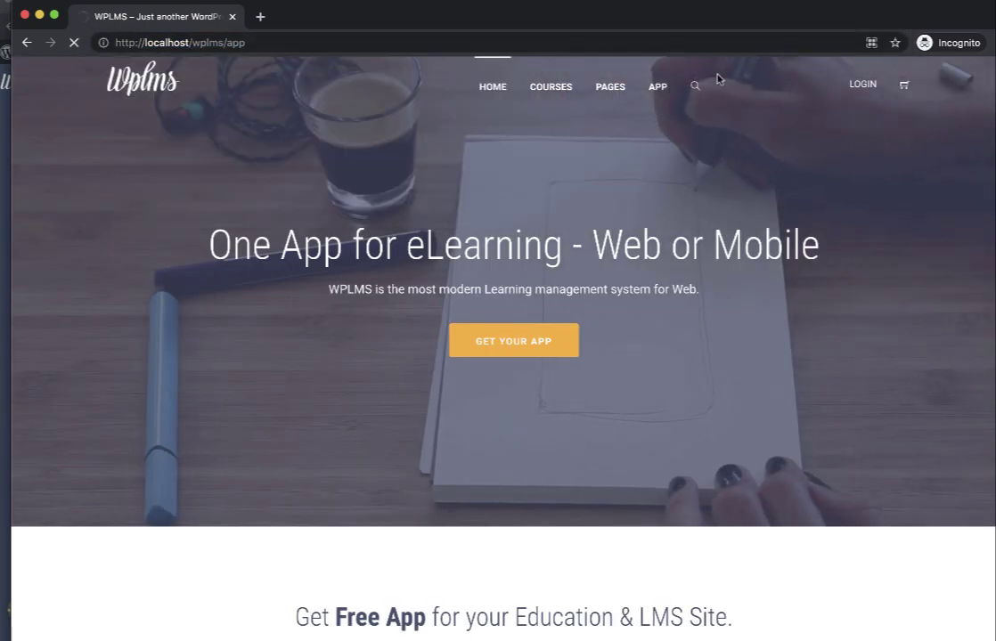
{"action": "left_click_drag", "start_coordinate": [694, 18], "coordinate": [758, 0]}
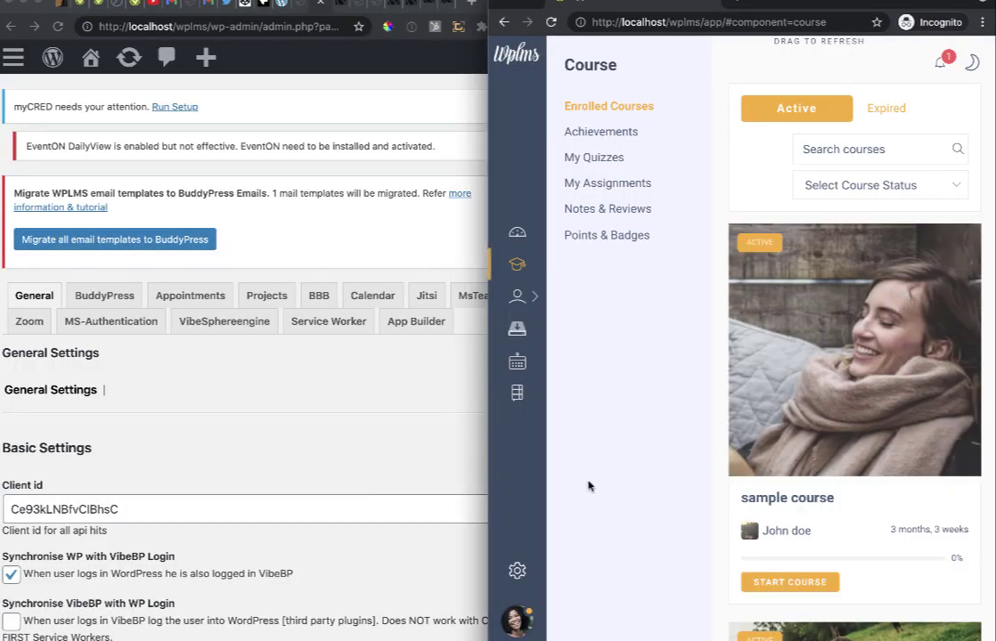
Check the student's profile menu by visiting its Courses, Drive, Calendar, Knowledge Base and Dashboard entries
{"action": "left_click", "coordinate": [518, 299]}
{"action": "left_click", "coordinate": [517, 264]}
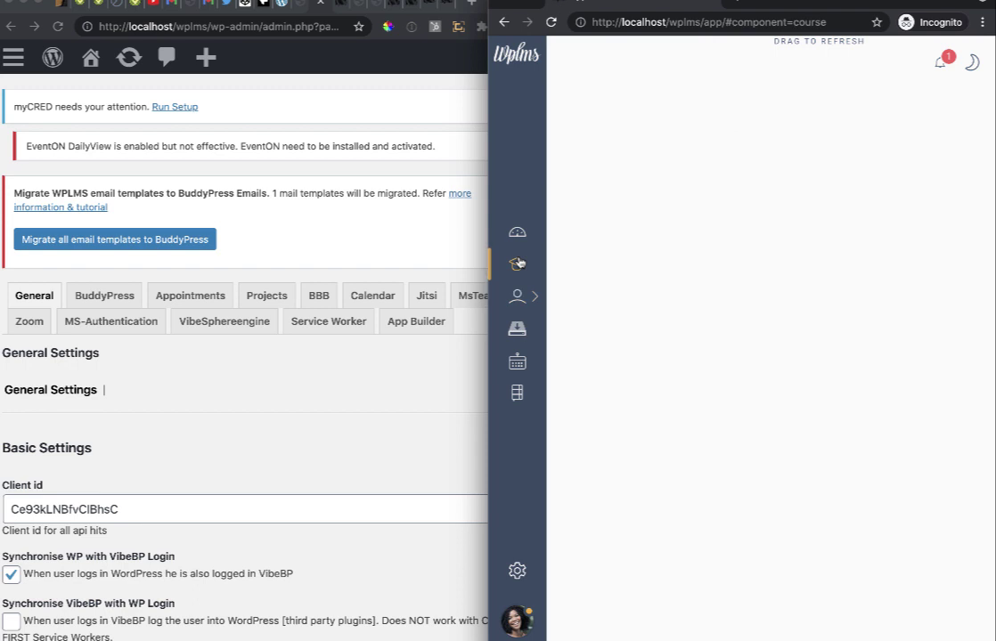
{"action": "left_click", "coordinate": [518, 329]}
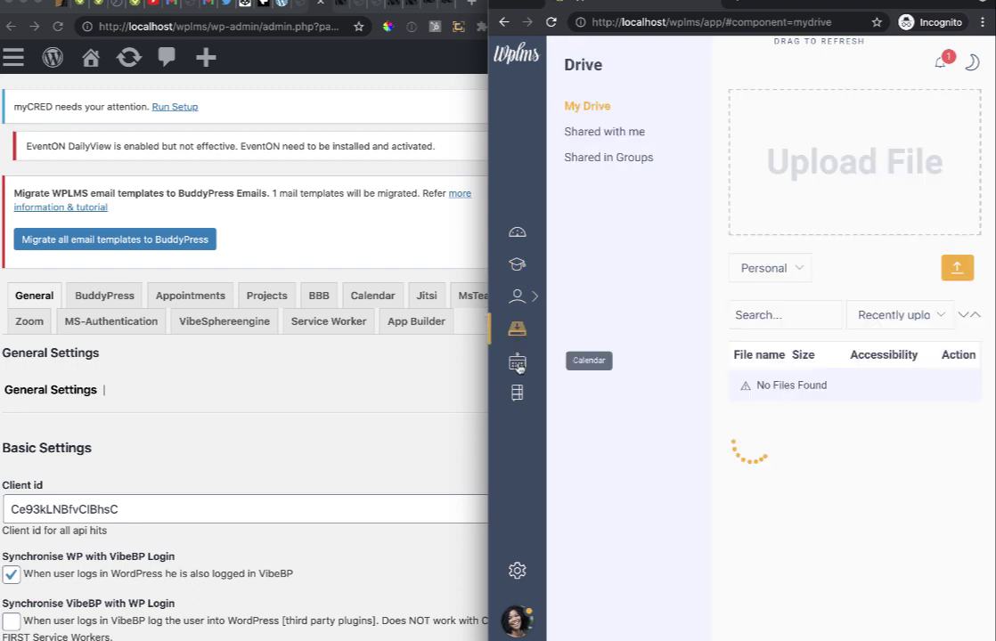
{"action": "left_click", "coordinate": [519, 364]}
{"action": "left_click", "coordinate": [517, 394]}
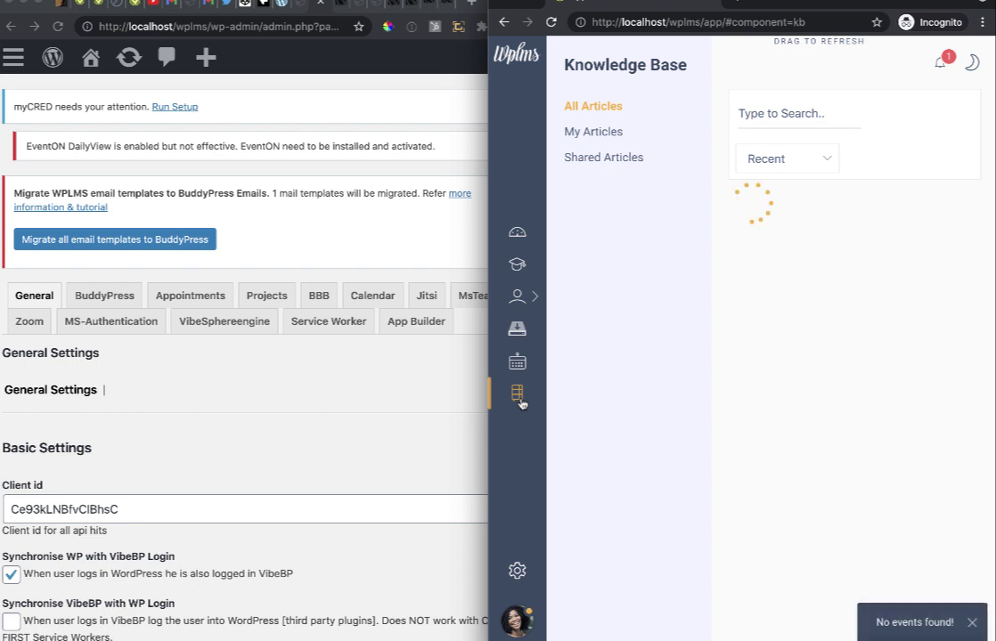
{"action": "left_click", "coordinate": [518, 233]}
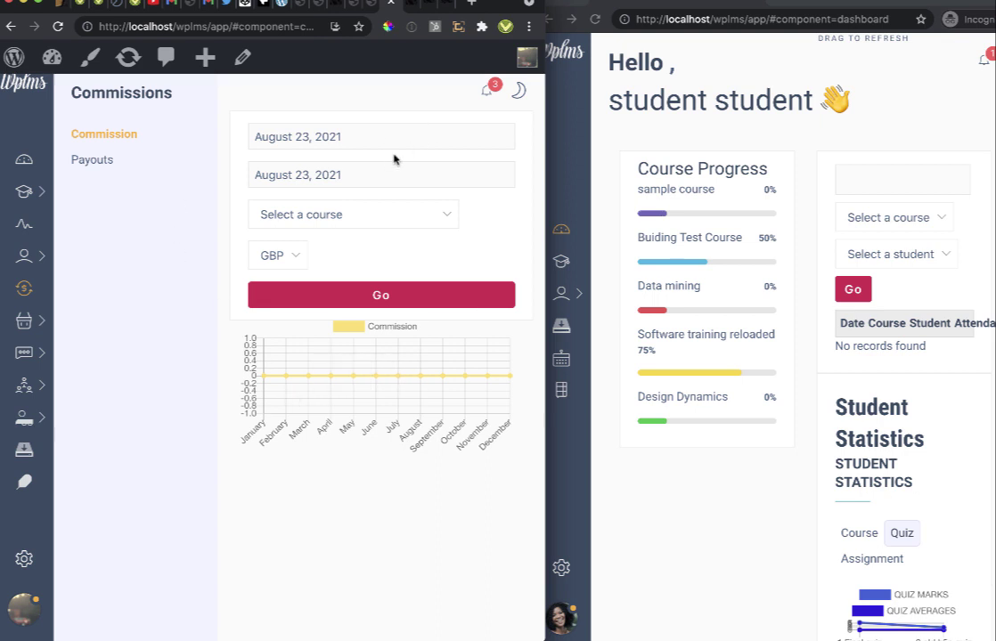
Switch the account in the regular browser window to the instructor
{"action": "left_click", "coordinate": [27, 609]}
{"action": "left_click", "coordinate": [116, 594]}
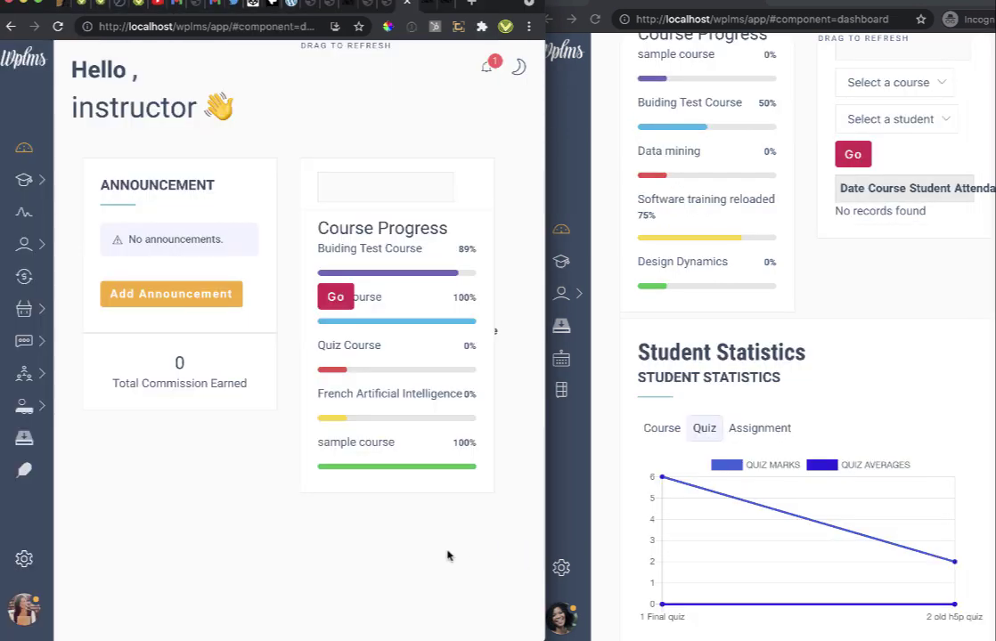
{"action": "left_click", "coordinate": [24, 609]}
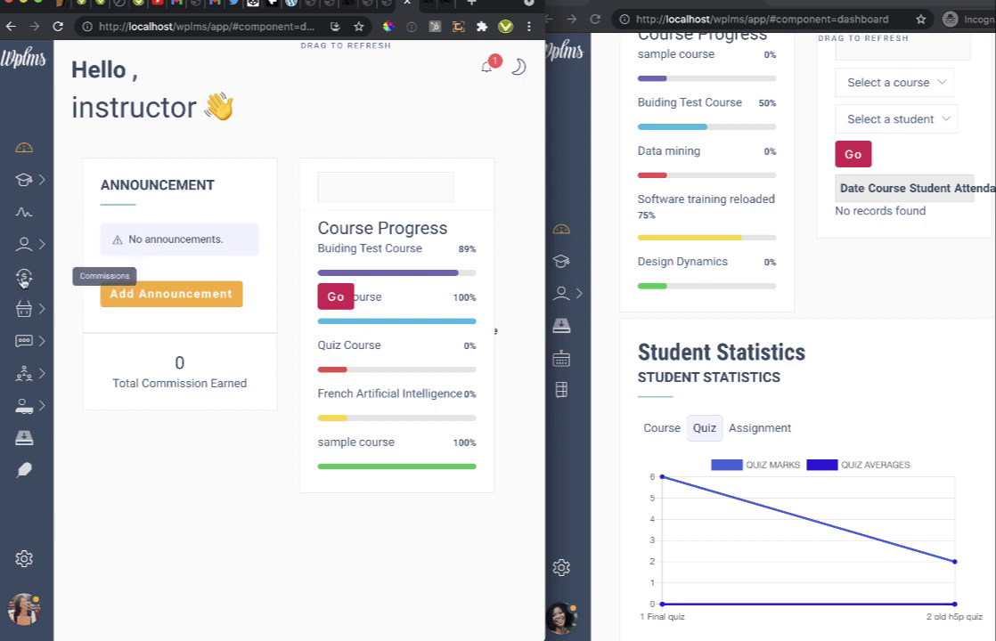
Run the instructor's commission report in GBP for August 23, 2021, and expand Courses in the instructor's profile menu
{"action": "left_click", "coordinate": [24, 279]}
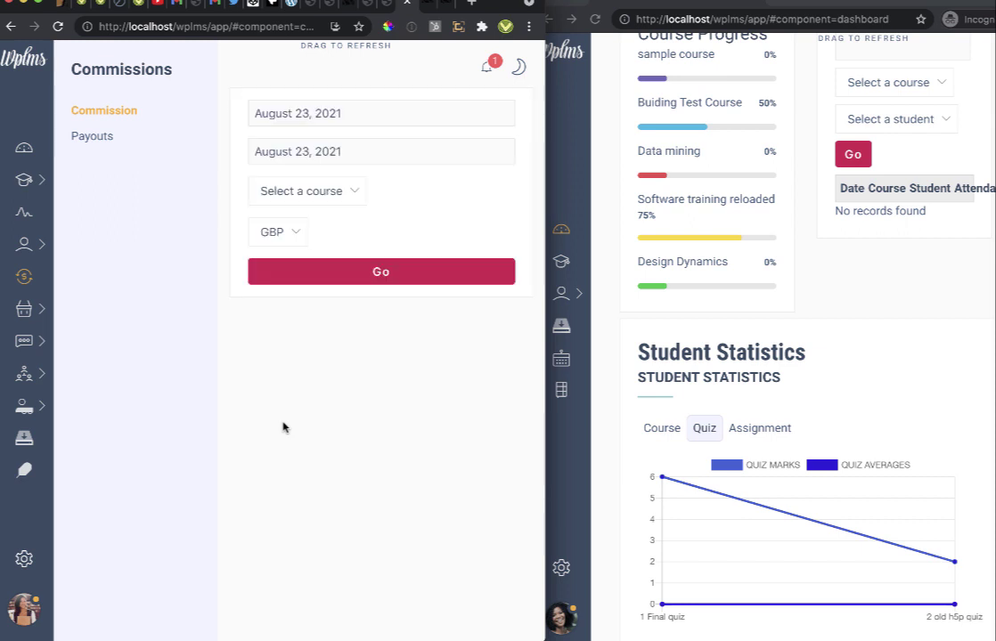
{"action": "left_click", "coordinate": [367, 273]}
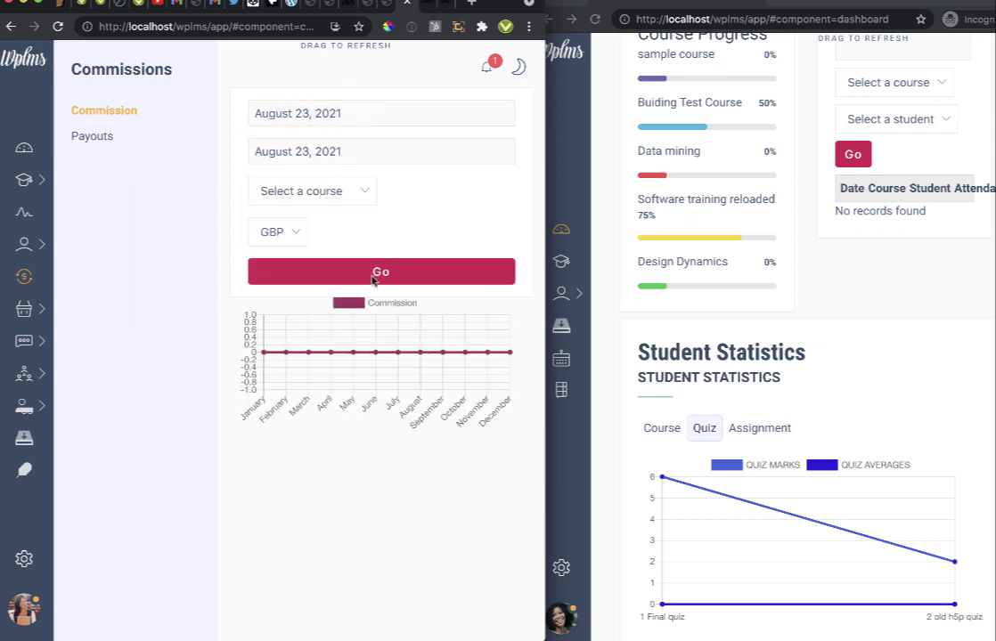
{"action": "left_click", "coordinate": [856, 329]}
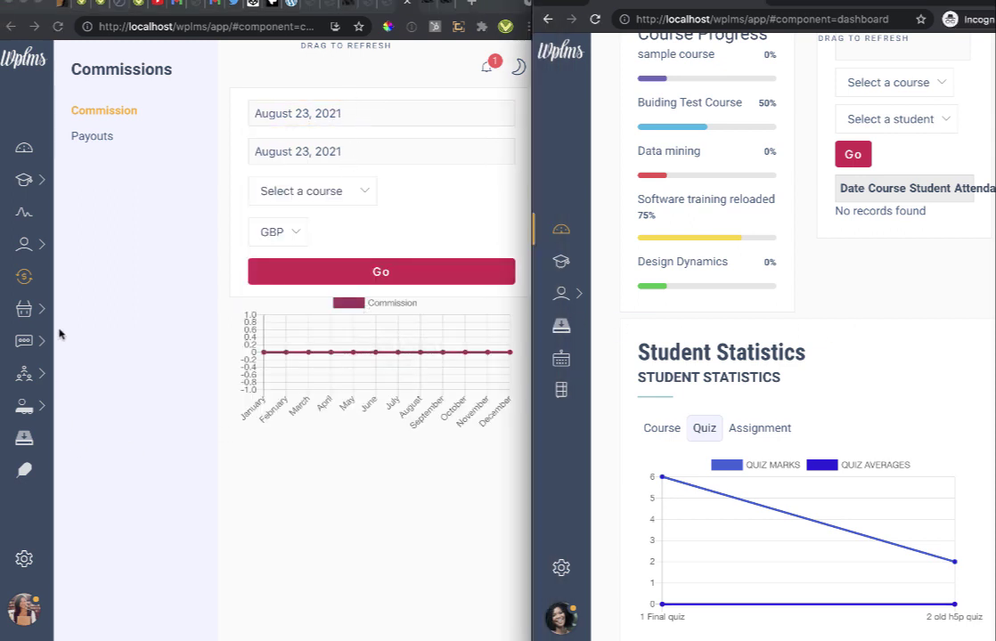
{"action": "left_click", "coordinate": [55, 275]}
{"action": "left_click", "coordinate": [24, 179]}
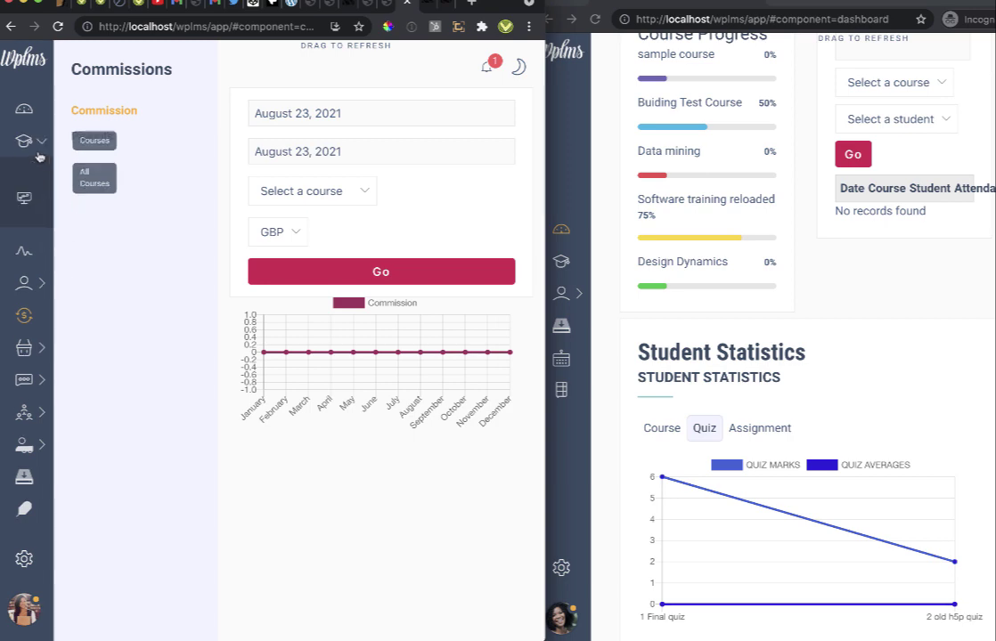
Open the Data mining course from the instructor's Manage Courses list
{"action": "left_click", "coordinate": [24, 145]}
{"action": "left_click", "coordinate": [120, 370]}
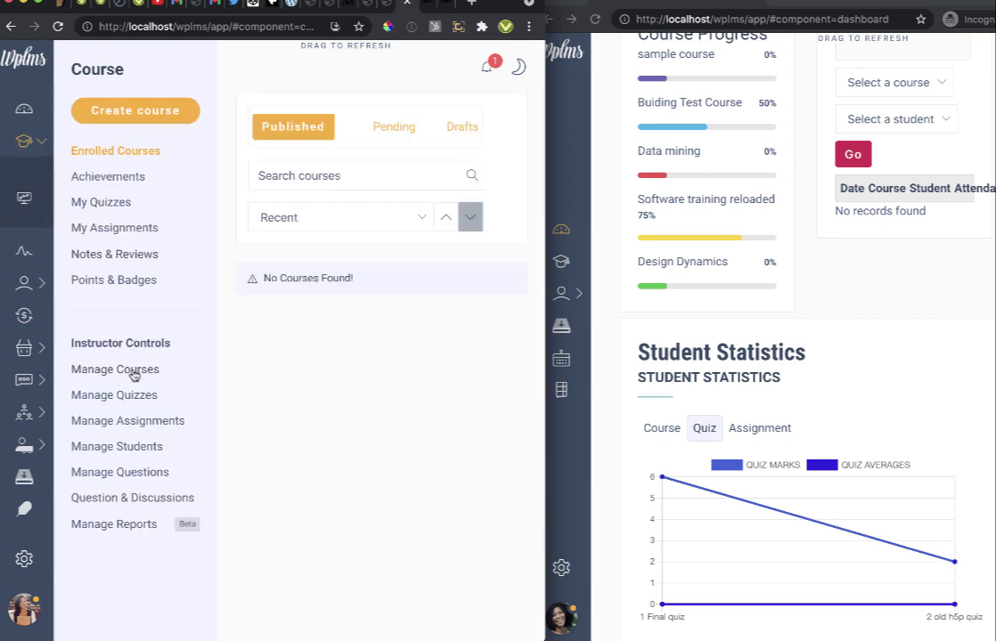
{"action": "scroll", "coordinate": [347, 356], "scroll_direction": "down", "scroll_amount": 4}
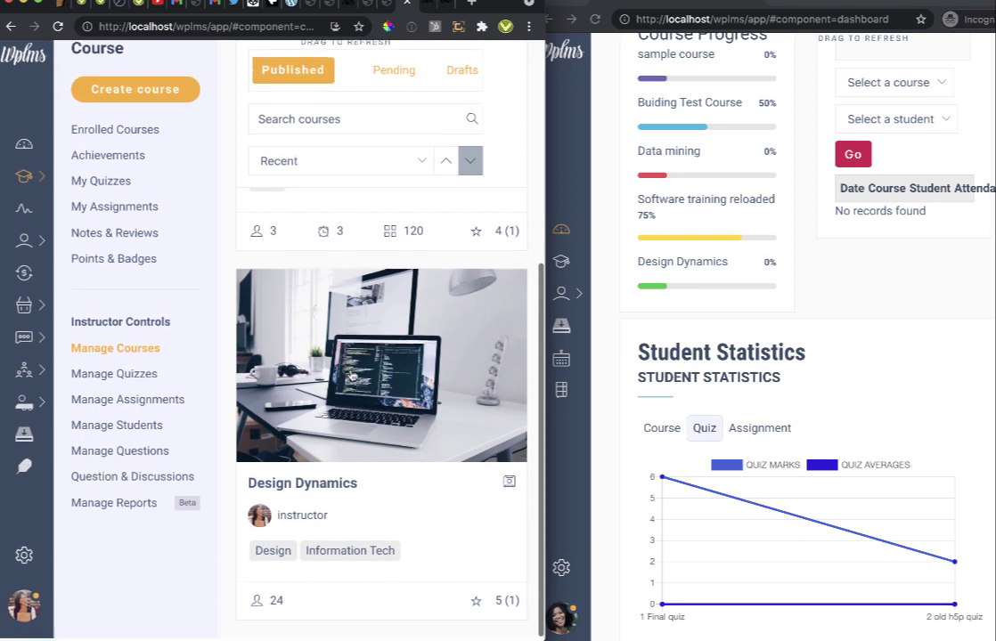
{"action": "scroll", "coordinate": [351, 377], "scroll_direction": "up", "scroll_amount": 4}
{"action": "scroll", "coordinate": [347, 379], "scroll_direction": "down", "scroll_amount": 3}
{"action": "scroll", "coordinate": [343, 382], "scroll_direction": "up", "scroll_amount": 3}
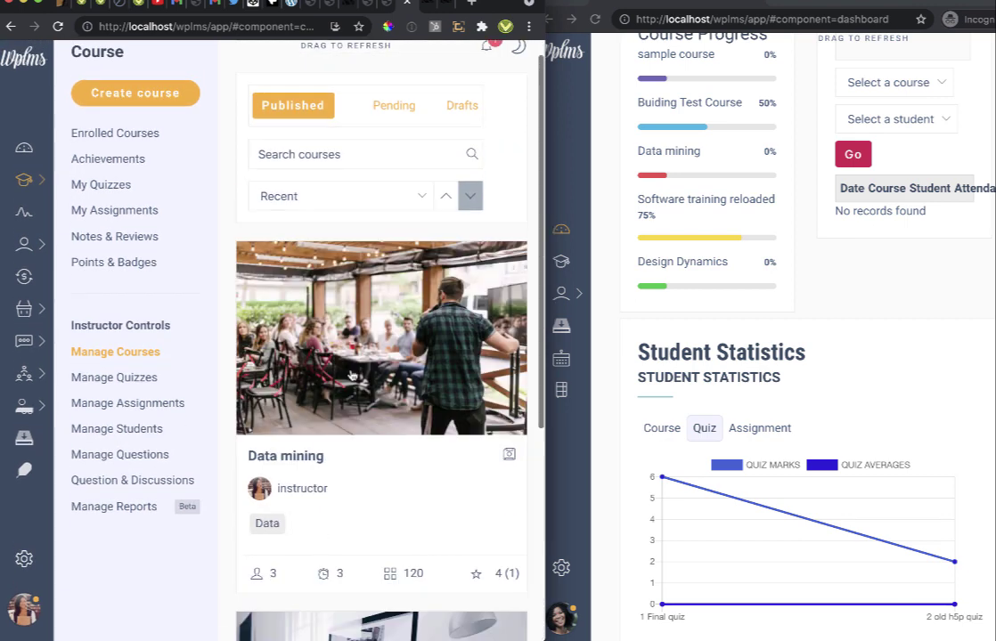
{"action": "left_click", "coordinate": [339, 383]}
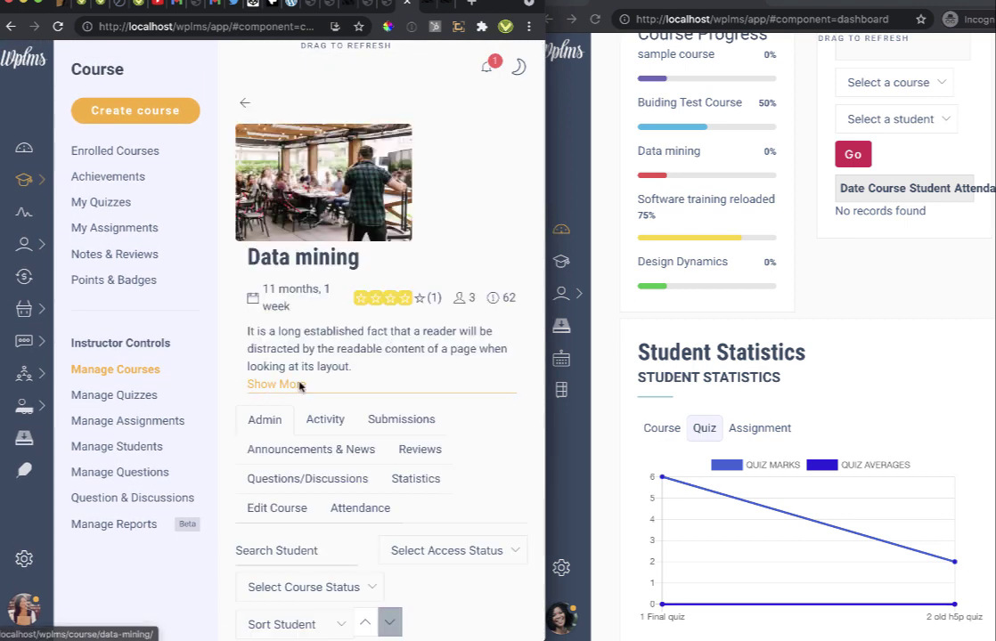
Copy the Data mining course's Show More link address and open it in a new incognito tab
{"action": "right_click", "coordinate": [311, 385]}
{"action": "left_click", "coordinate": [383, 476]}
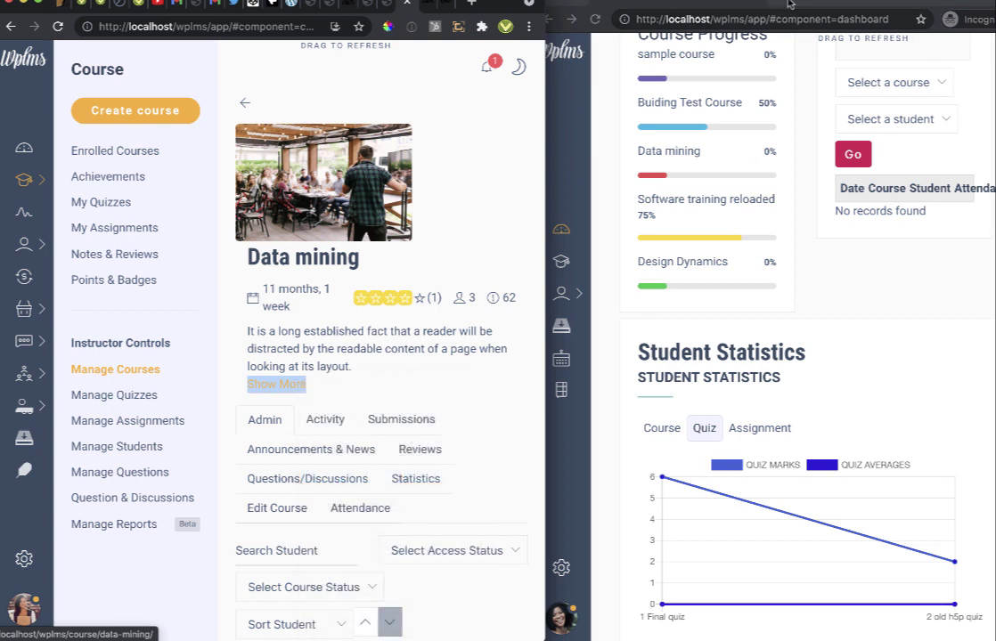
{"action": "key", "text": "ctrl+shift+n"}
{"action": "right_click", "coordinate": [746, 24]}
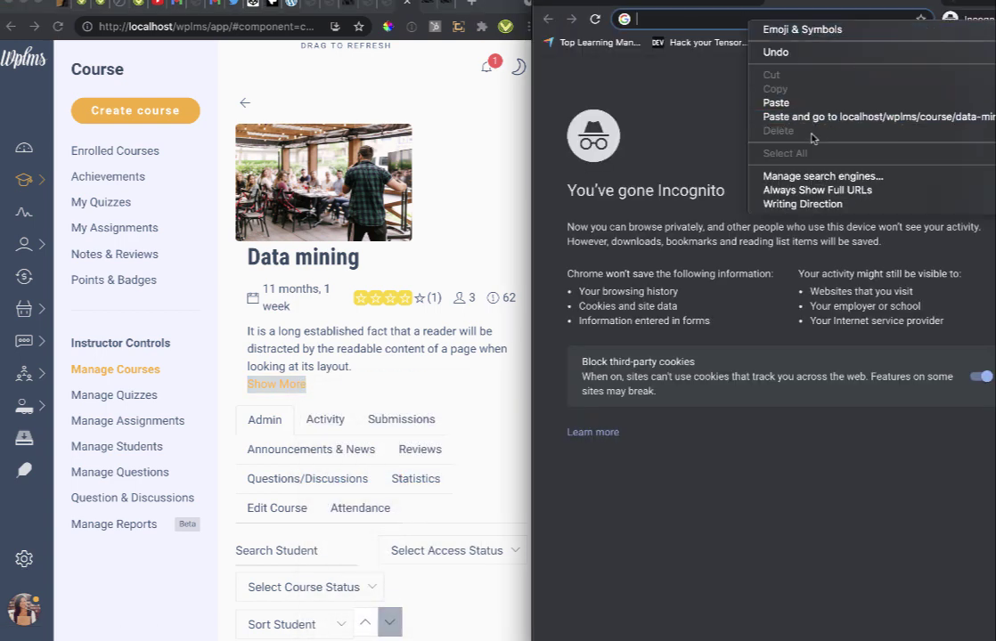
{"action": "left_click", "coordinate": [782, 103]}
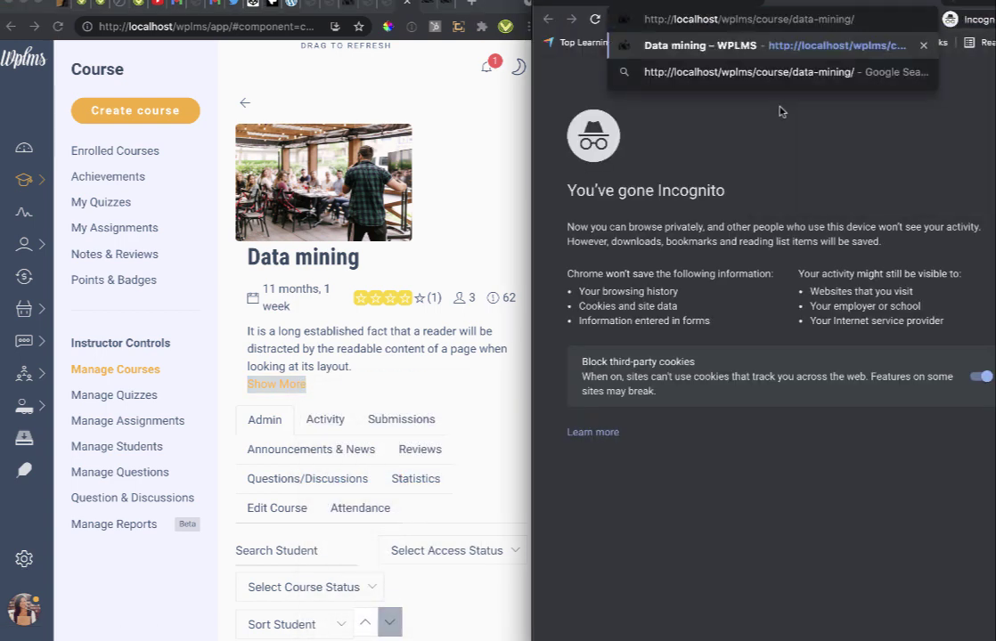
{"action": "key", "text": "Return"}
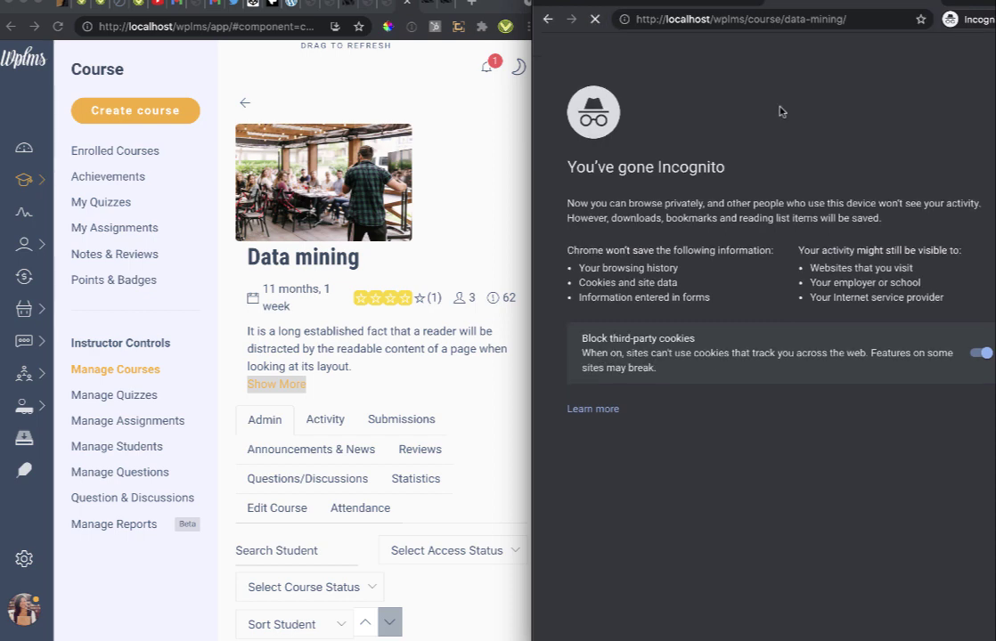
Take the Data mining course as the student and proceed from the cart to checkout
{"action": "scroll", "coordinate": [813, 374], "scroll_direction": "down", "scroll_amount": 3}
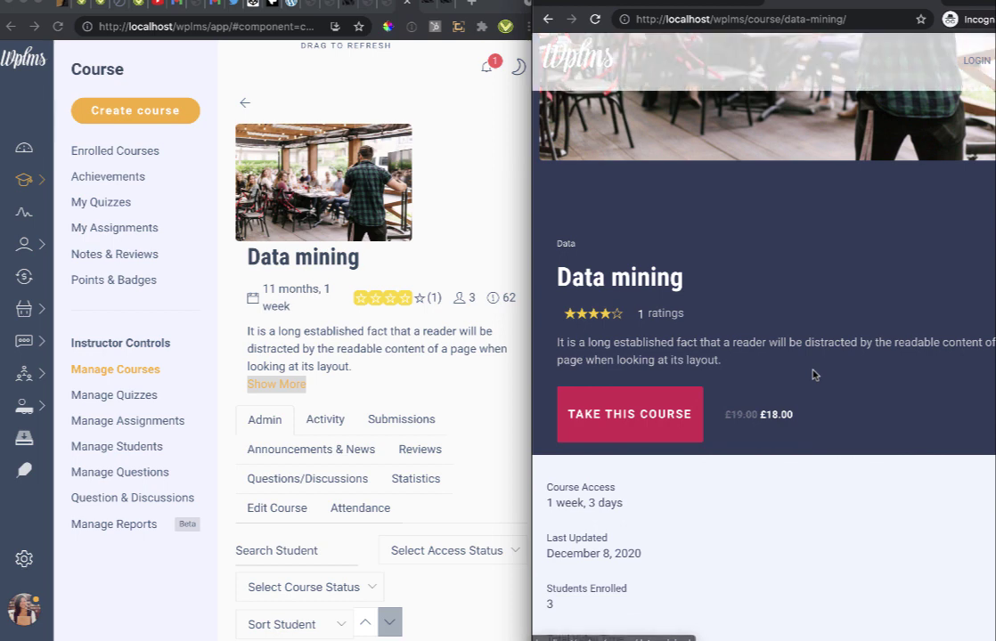
{"action": "left_click", "coordinate": [634, 416]}
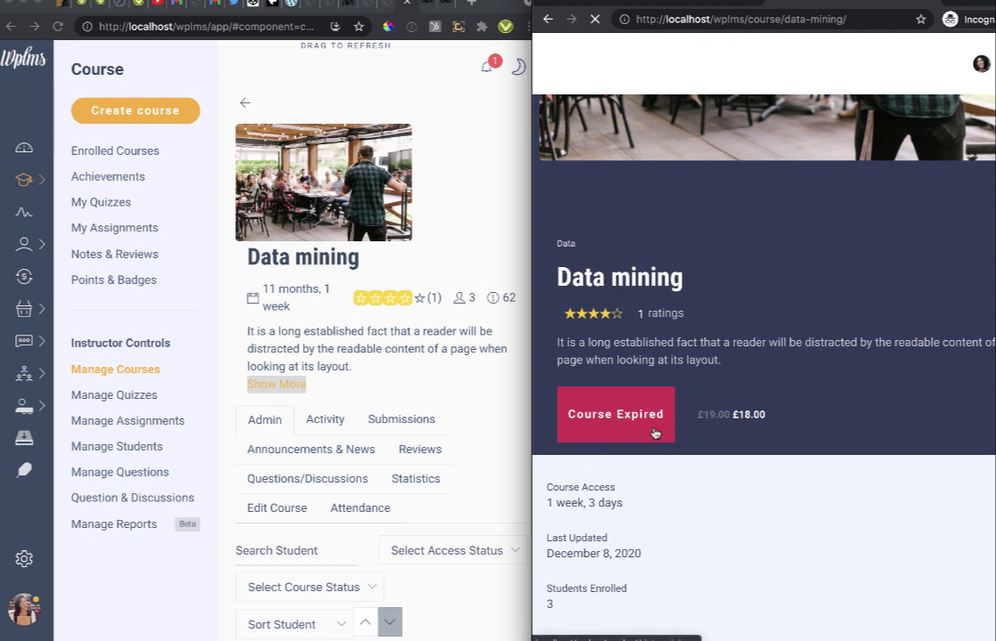
{"action": "left_click", "coordinate": [626, 436]}
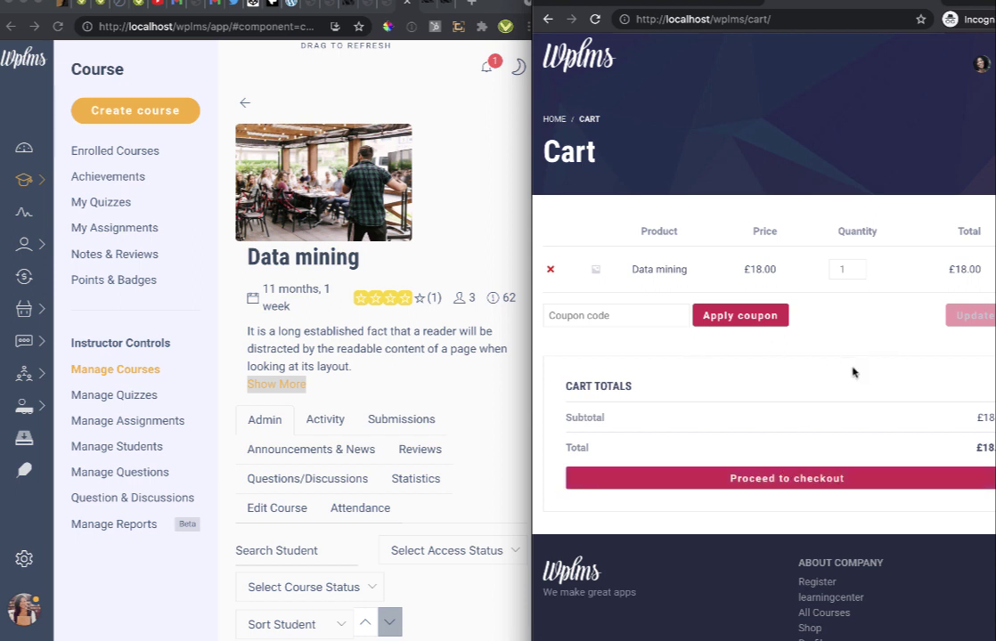
{"action": "left_click", "coordinate": [778, 479]}
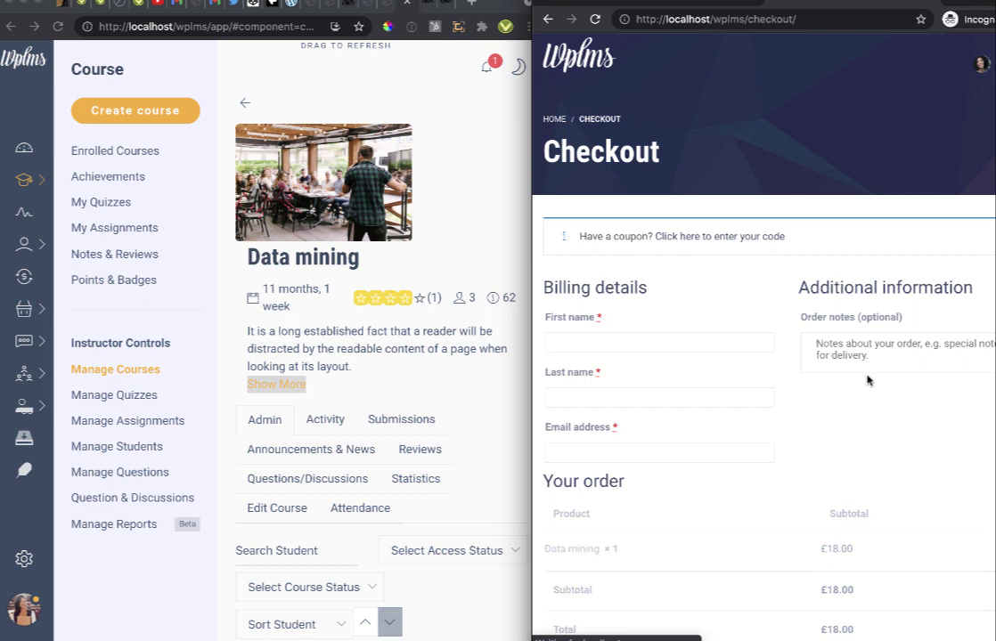
Place the Data mining order with cash on delivery as the payment method
{"action": "left_click", "coordinate": [601, 350]}
{"action": "scroll", "coordinate": [601, 350], "scroll_direction": "down", "scroll_amount": 10}
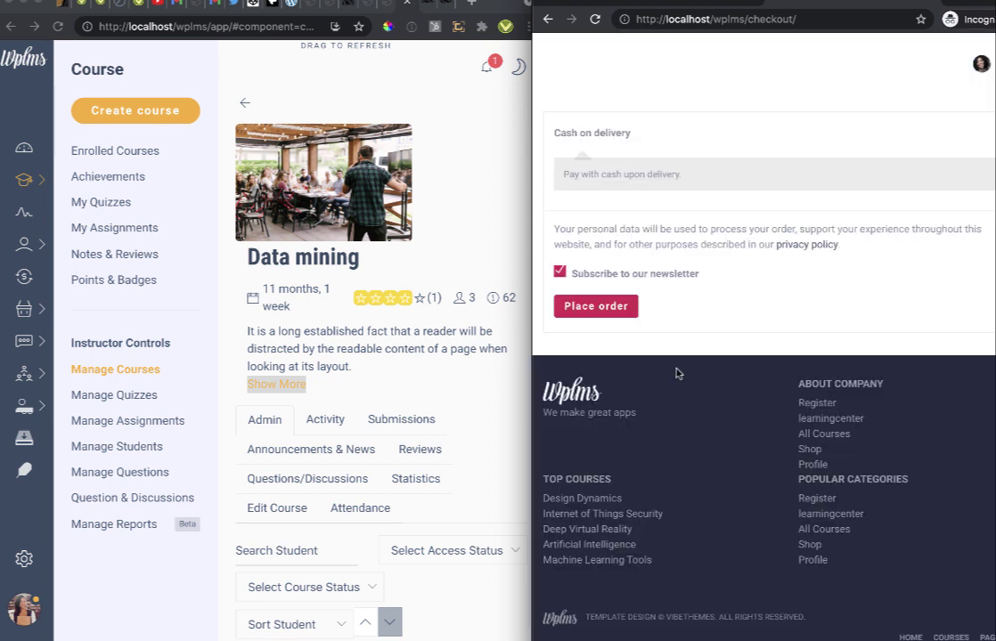
{"action": "scroll", "coordinate": [600, 401], "scroll_direction": "up", "scroll_amount": 2}
{"action": "left_click", "coordinate": [590, 429]}
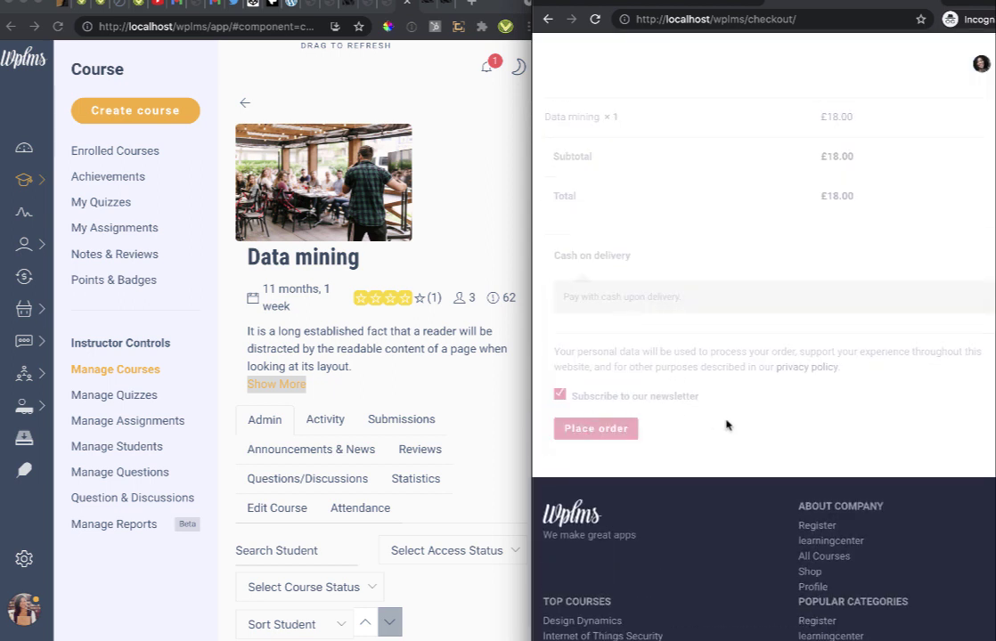
{"action": "scroll", "coordinate": [726, 425], "scroll_direction": "up", "scroll_amount": 1}
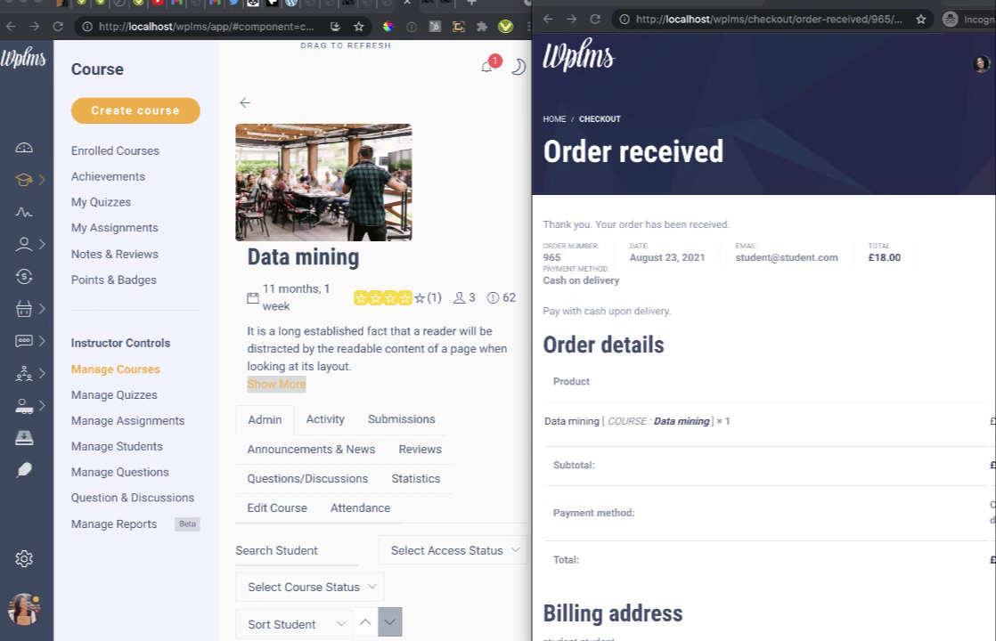
Switch to the WordPress admin browser, open the WooCommerce orders list and reposition the window to show the orders
{"action": "key", "text": "super+Tab"}
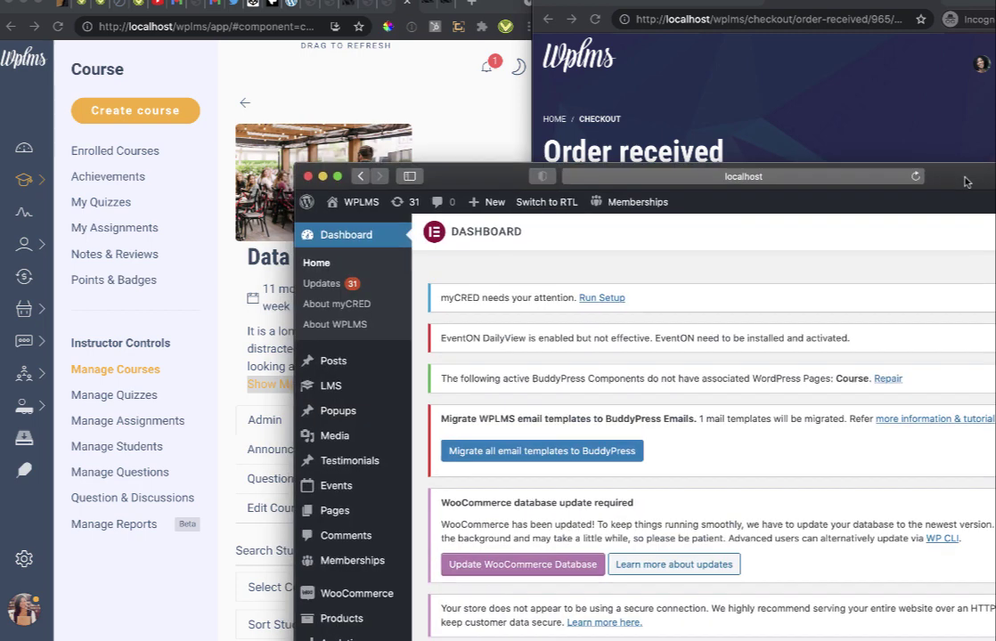
{"action": "mouse_move", "coordinate": [352, 599]}
{"action": "left_click", "coordinate": [444, 627]}
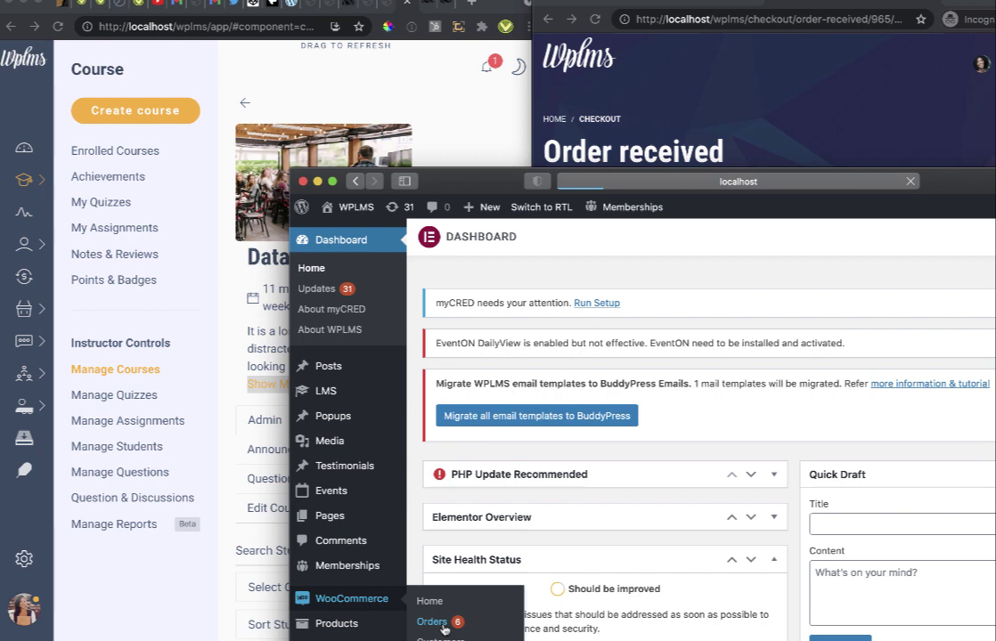
{"action": "left_click_drag", "start_coordinate": [925, 171], "coordinate": [759, 90]}
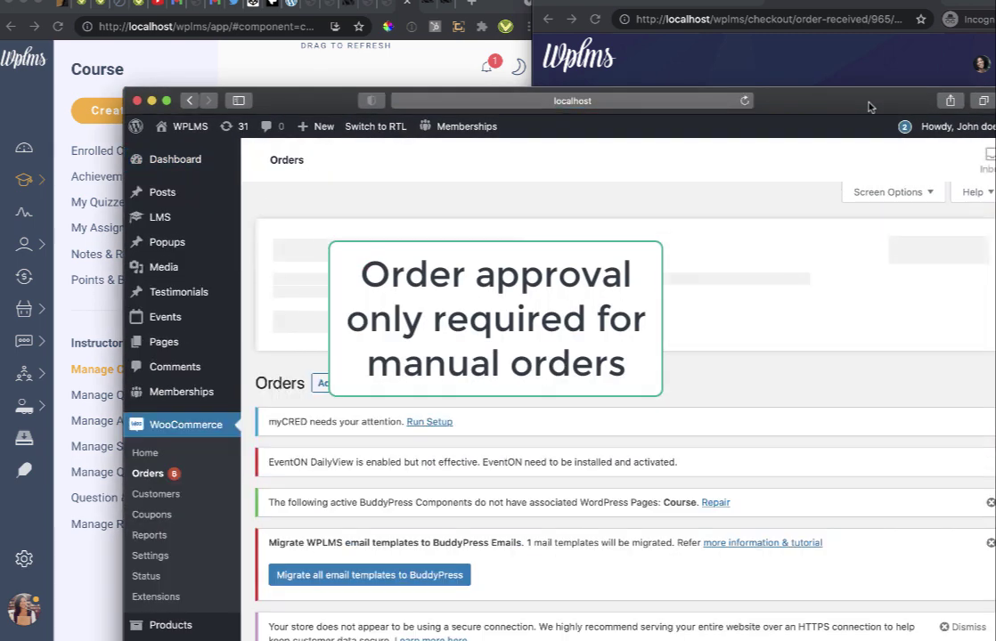
{"action": "double_click", "coordinate": [772, 103]}
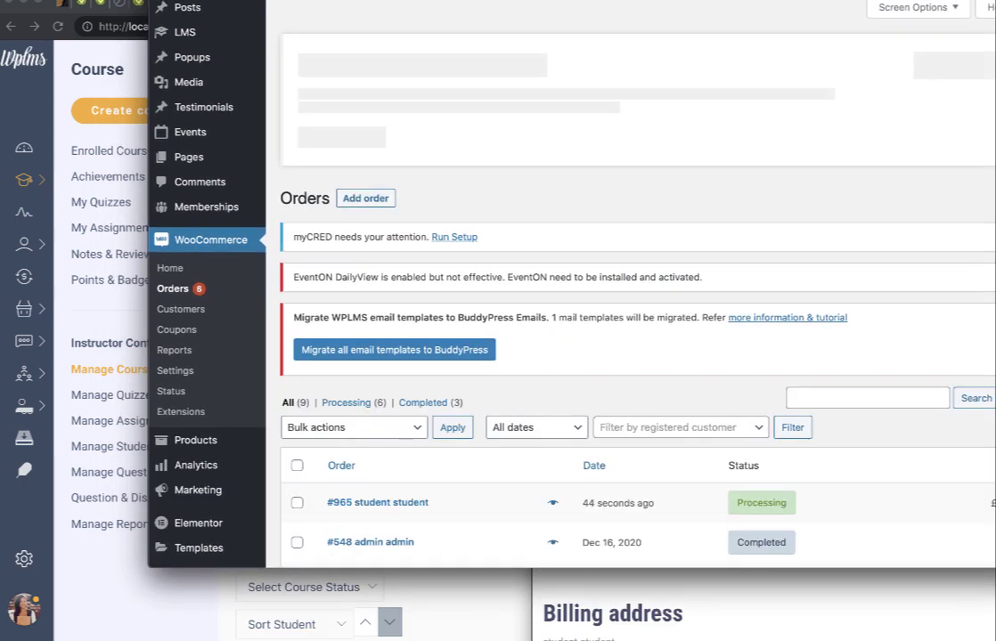
{"action": "scroll", "coordinate": [772, 104], "scroll_direction": "down", "scroll_amount": 5}
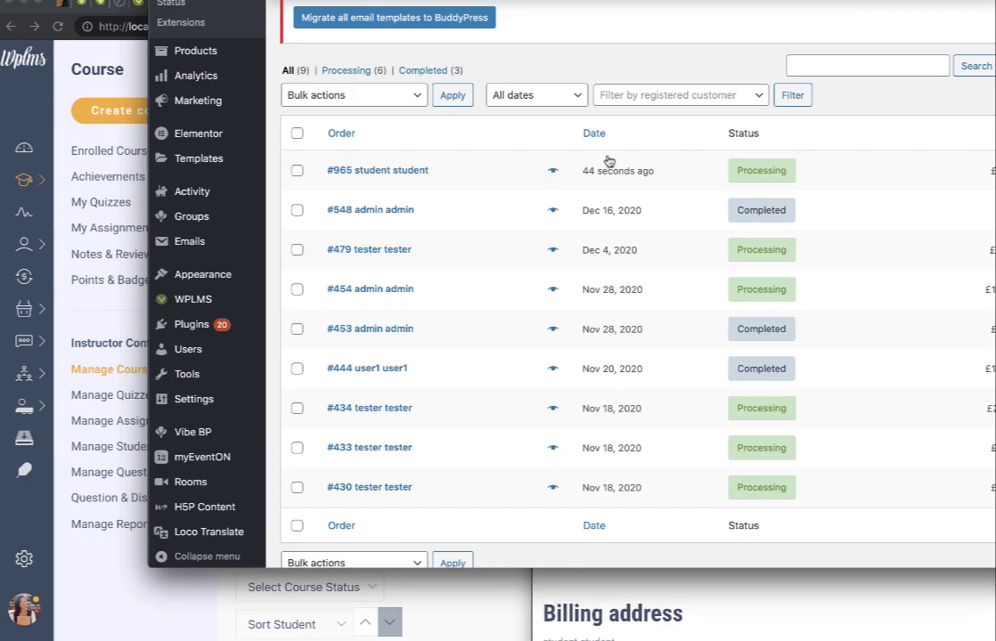
Change the status of the student's newest order to completed with a bulk action
{"action": "left_click", "coordinate": [297, 170]}
{"action": "left_click", "coordinate": [415, 101]}
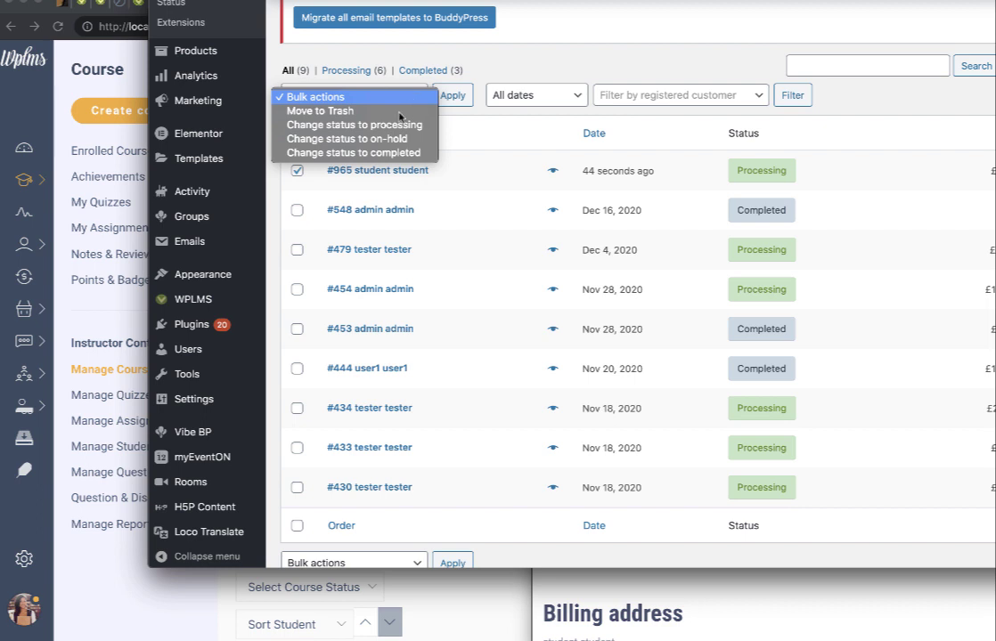
{"action": "left_click", "coordinate": [357, 152]}
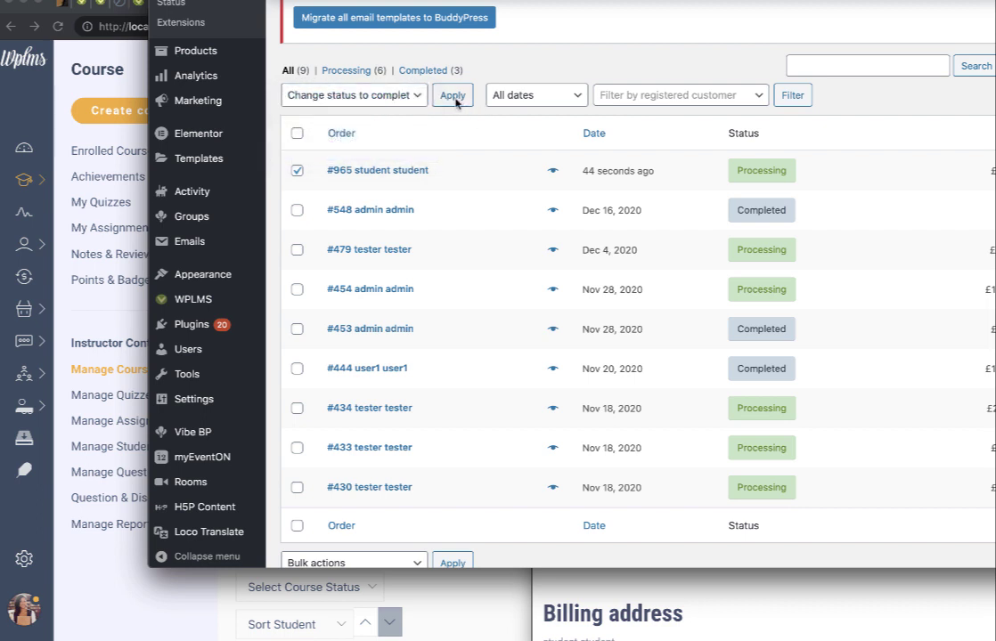
{"action": "left_click", "coordinate": [452, 95]}
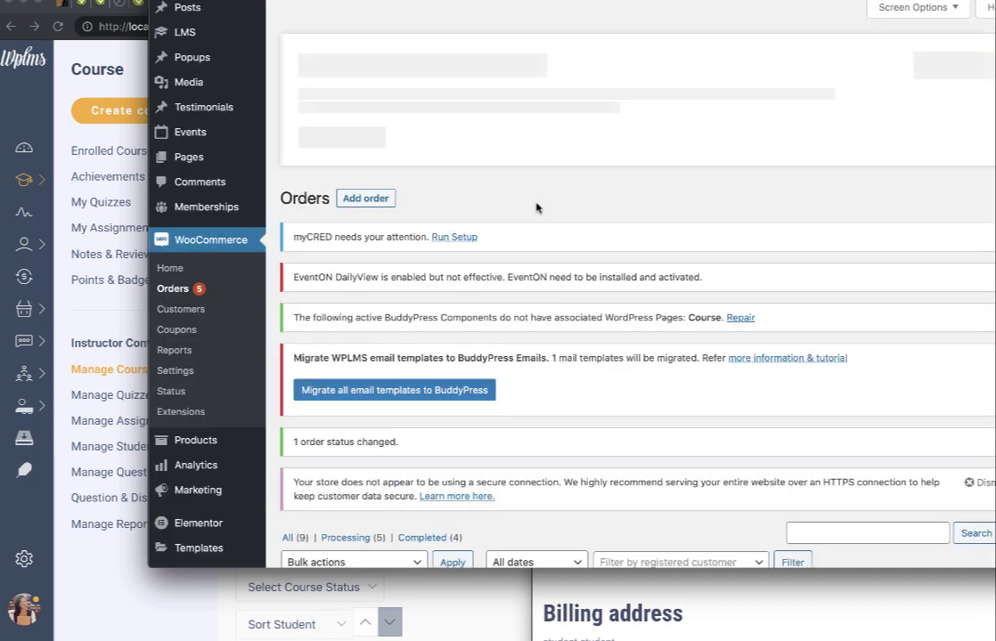
{"action": "scroll", "coordinate": [536, 207], "scroll_direction": "down", "scroll_amount": 5}
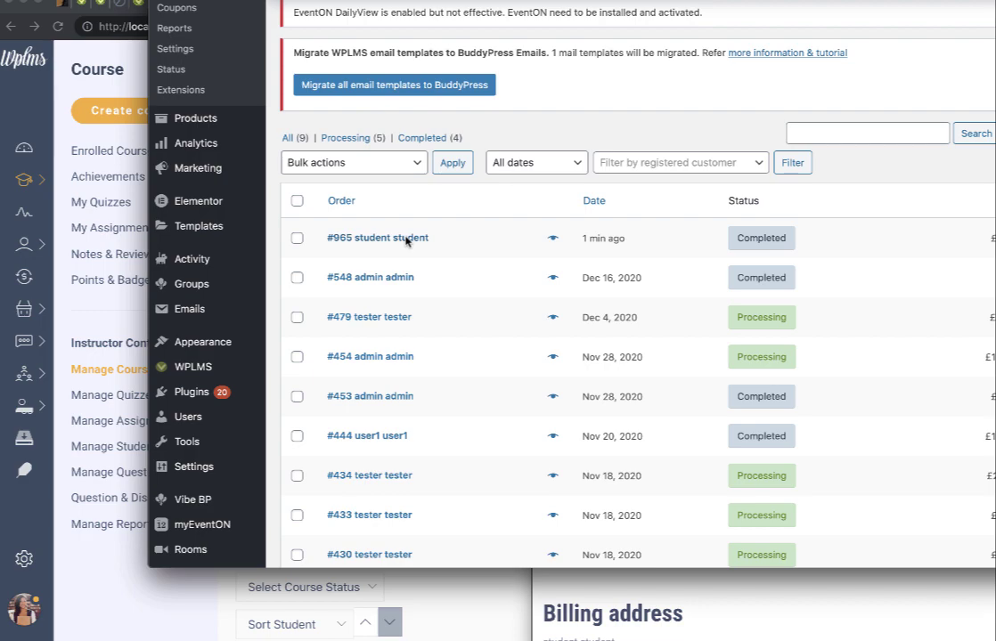
Open the student's completed order and examine the commission recorded on its Data mining item
{"action": "left_click", "coordinate": [378, 238]}
{"action": "scroll", "coordinate": [406, 238], "scroll_direction": "down", "scroll_amount": 4}
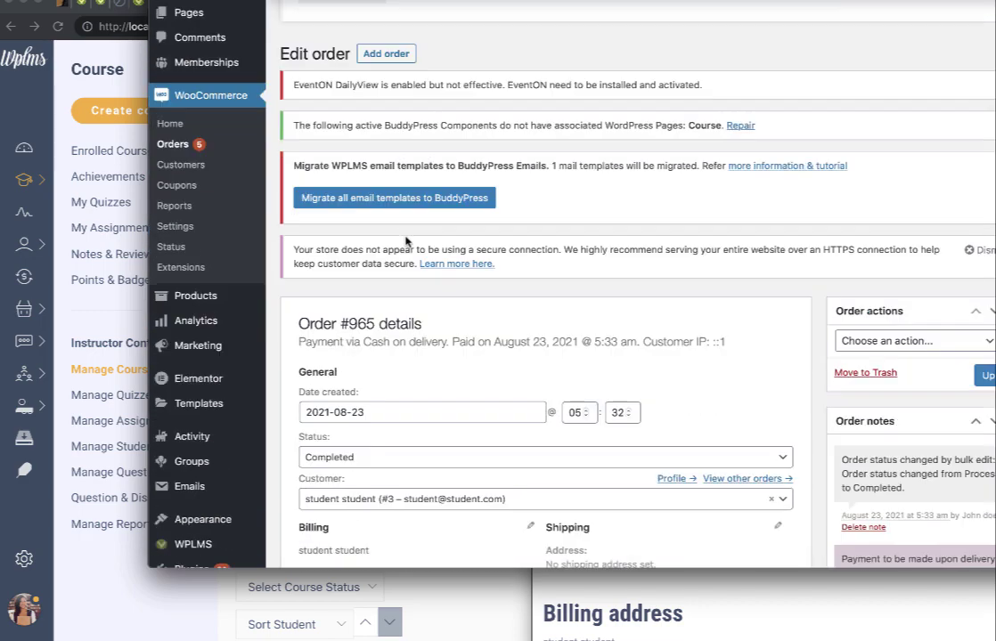
{"action": "scroll", "coordinate": [405, 239], "scroll_direction": "down", "scroll_amount": 5}
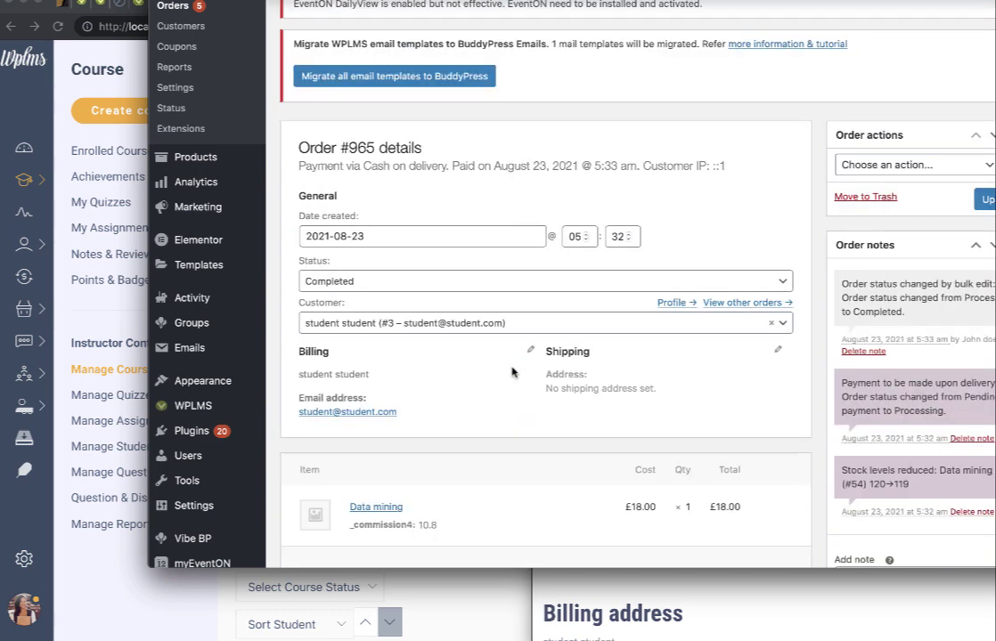
{"action": "left_click_drag", "start_coordinate": [353, 422], "coordinate": [433, 418]}
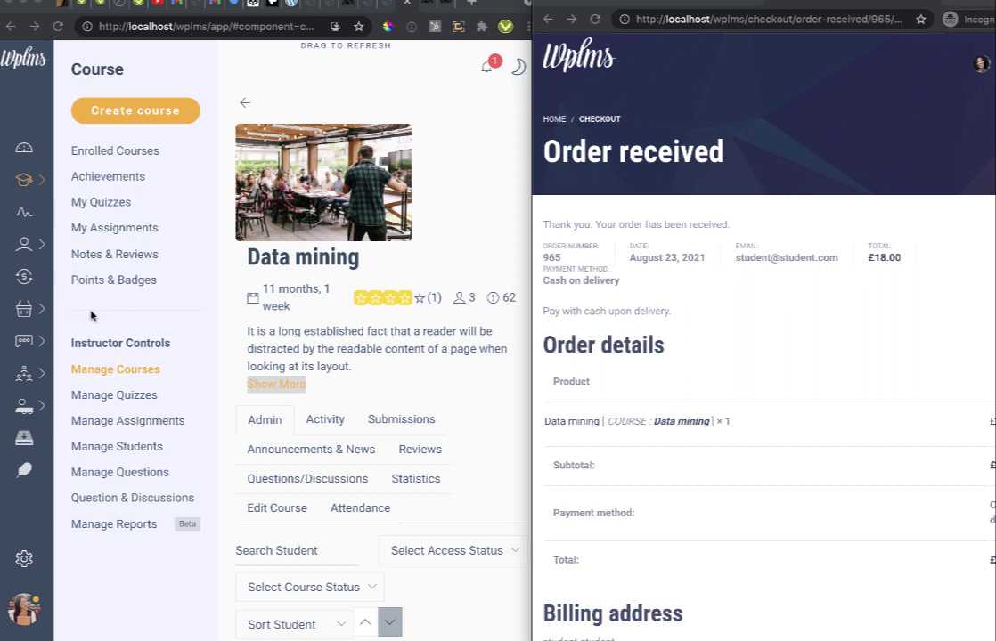
Return to the instructor's browser window, reload Commissions and rerun the report in GBP for August 23, 2021
{"action": "left_click", "coordinate": [80, 273]}
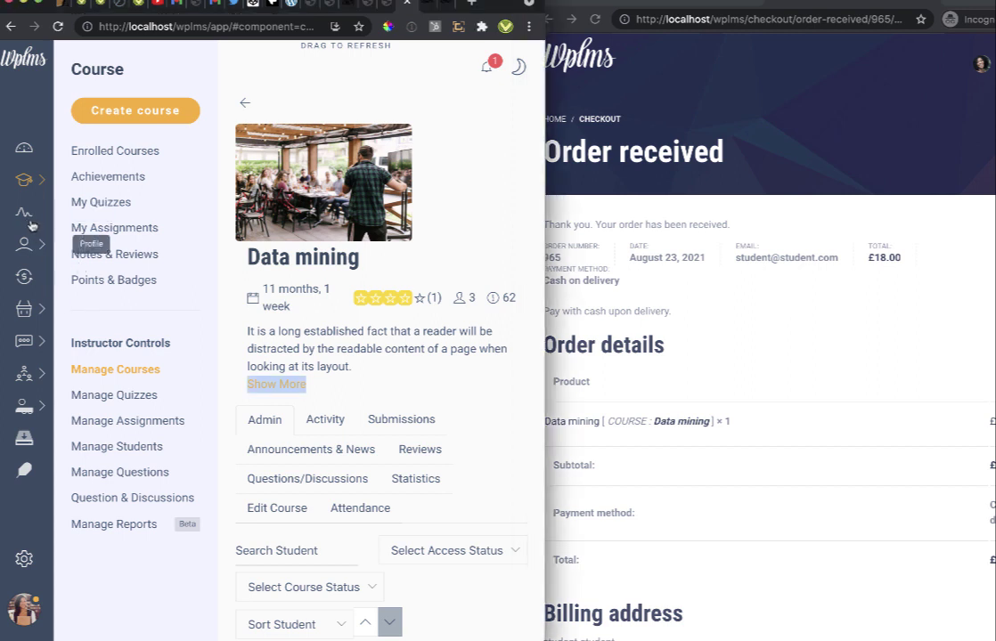
{"action": "left_click", "coordinate": [24, 277]}
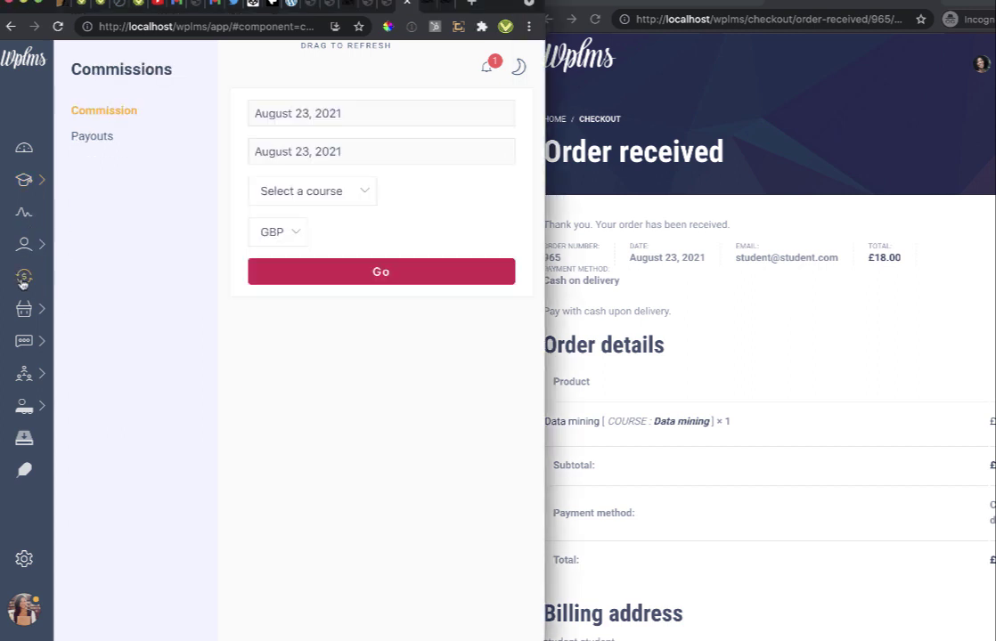
{"action": "left_click_drag", "start_coordinate": [349, 42], "coordinate": [352, 264]}
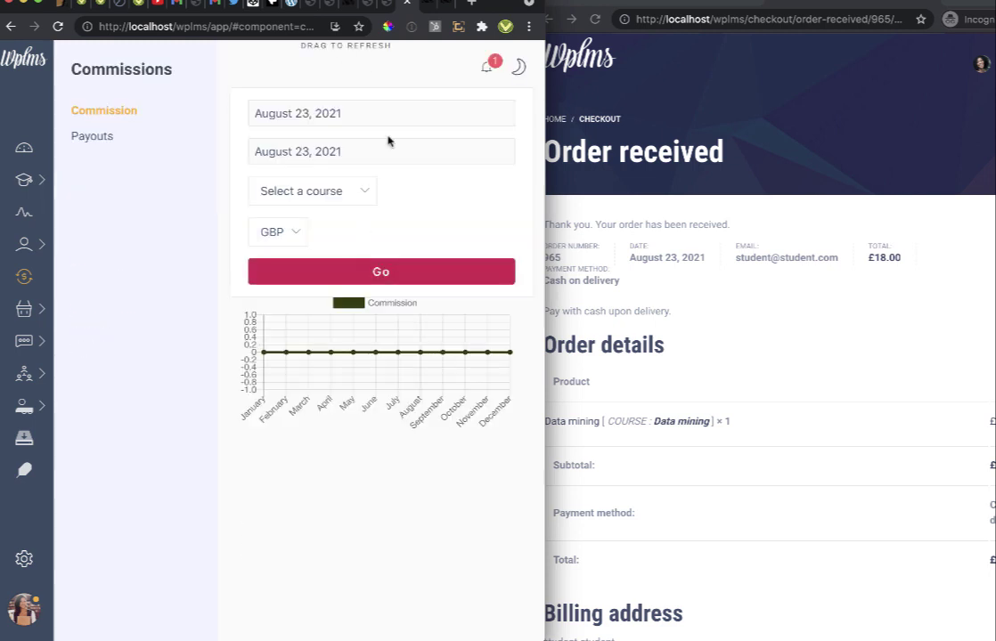
{"action": "left_click_drag", "start_coordinate": [380, 115], "coordinate": [280, 198]}
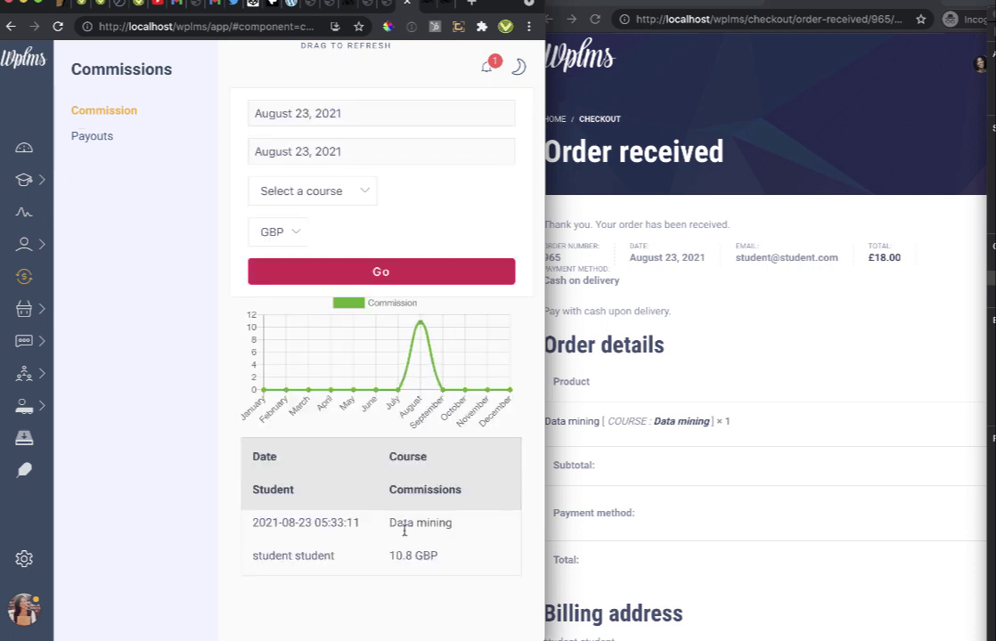
Widen the instructor's browser window to review the commission entry and set the report's course filter to Design Dynamics
{"action": "left_click_drag", "start_coordinate": [542, 465], "coordinate": [907, 441]}
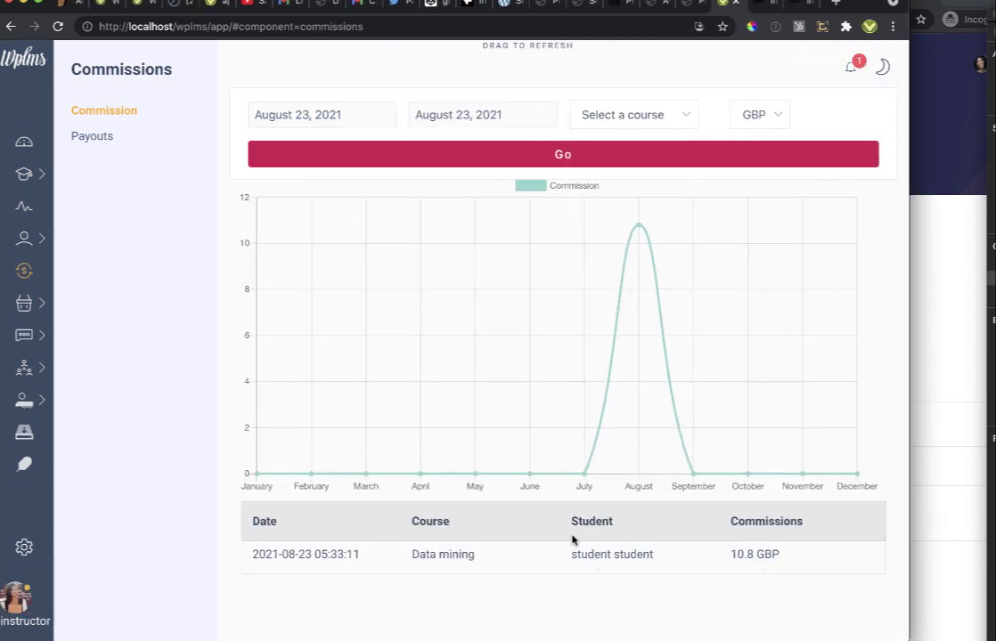
{"action": "left_click_drag", "start_coordinate": [257, 555], "coordinate": [544, 561]}
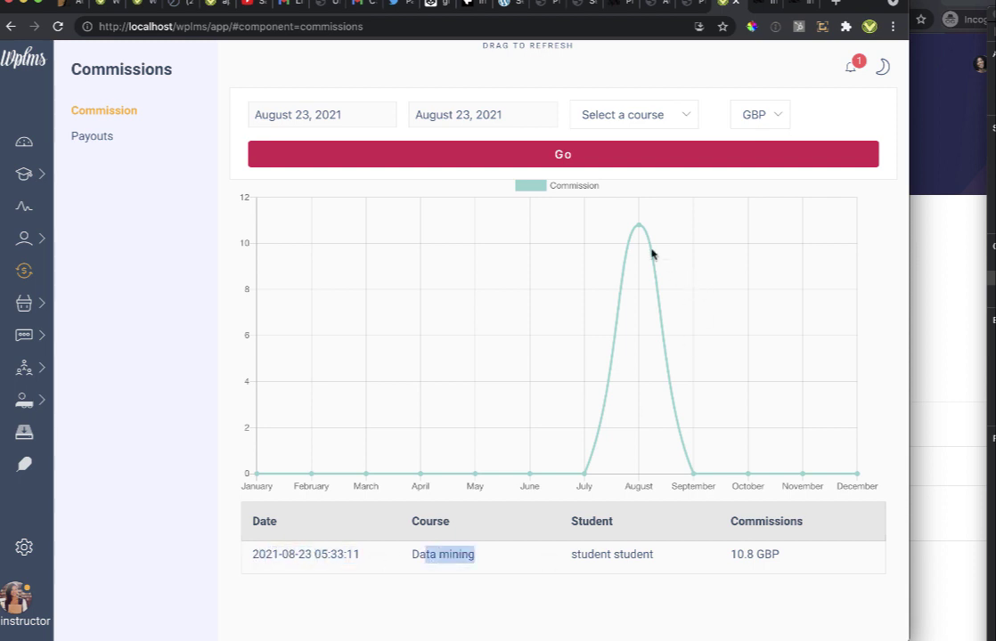
{"action": "left_click", "coordinate": [664, 118]}
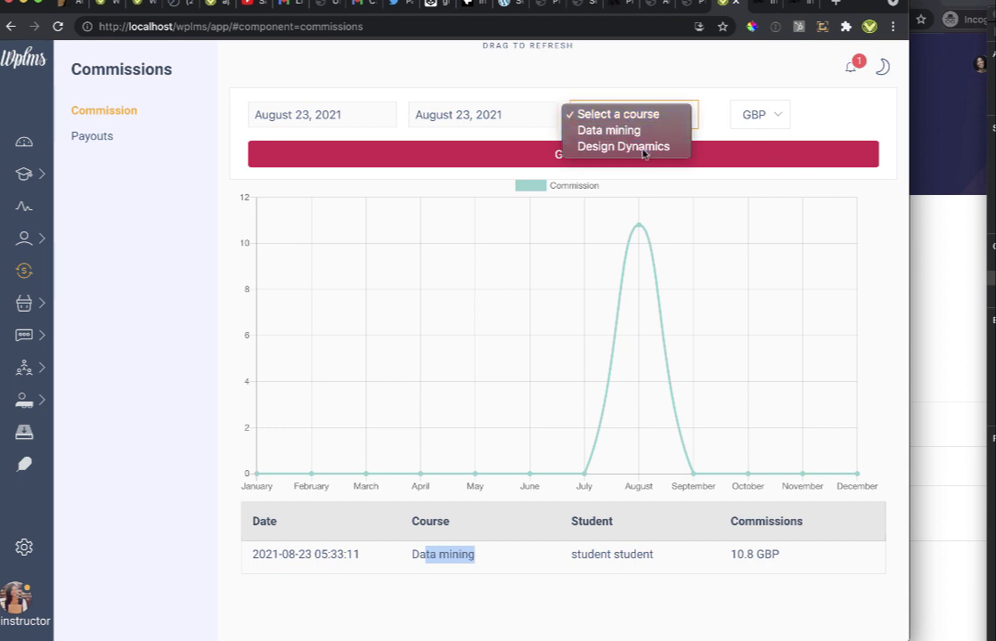
{"action": "left_click", "coordinate": [643, 148]}
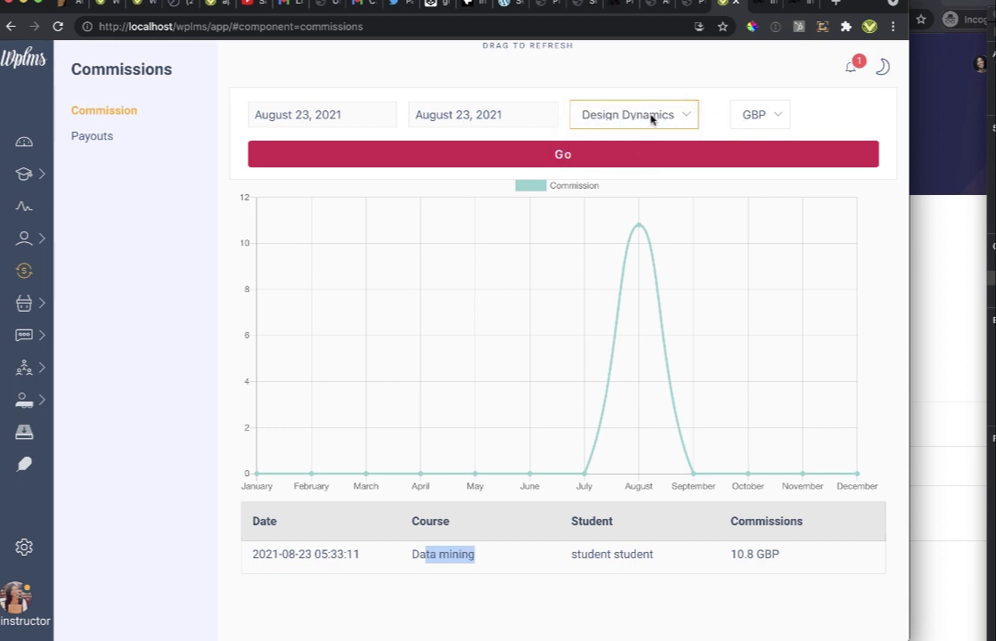
Set the report's date range to August 23–24, 2021 and run it for the Design Dynamics course
{"action": "left_click", "coordinate": [346, 123]}
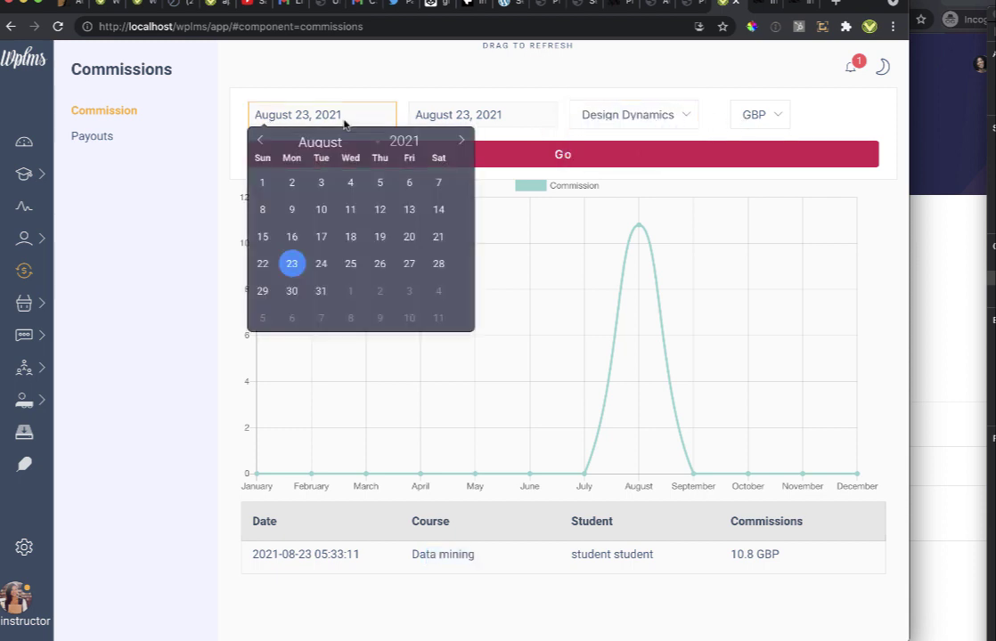
{"action": "left_click", "coordinate": [294, 264]}
{"action": "left_click", "coordinate": [427, 109]}
{"action": "left_click", "coordinate": [482, 262]}
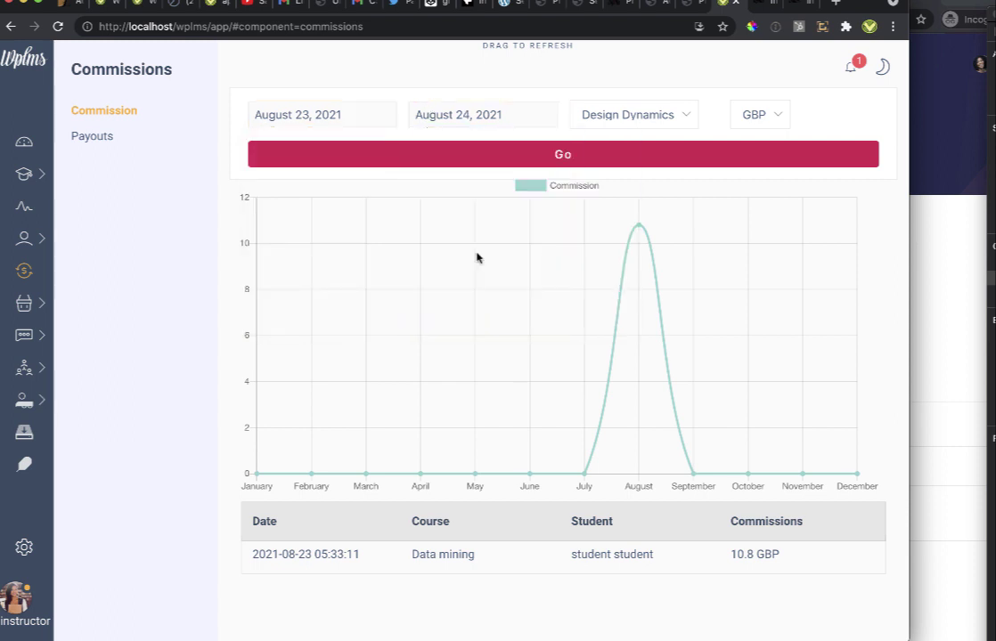
{"action": "left_click", "coordinate": [694, 113]}
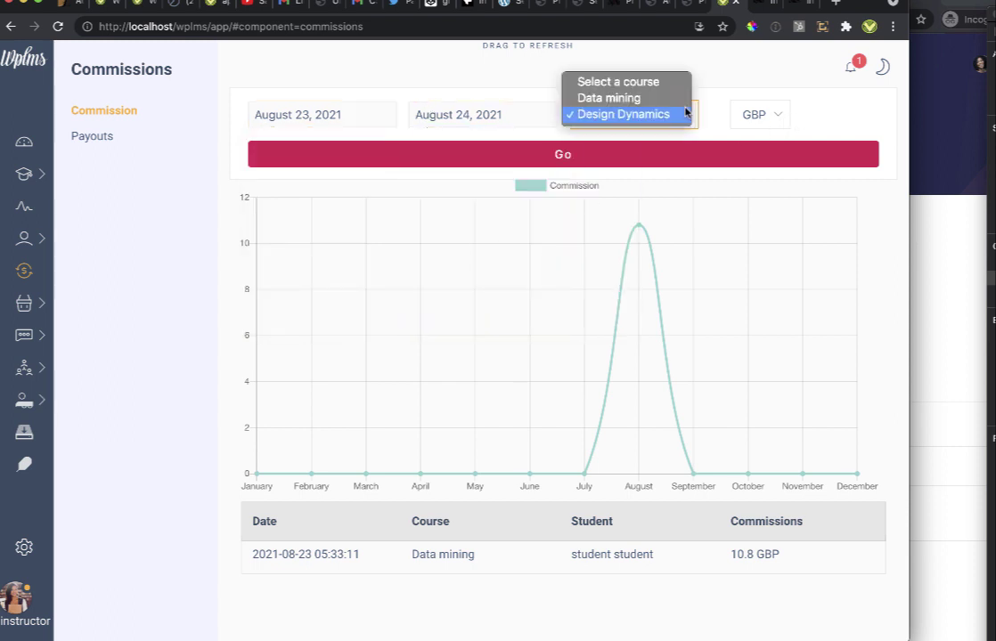
{"action": "left_click", "coordinate": [613, 158]}
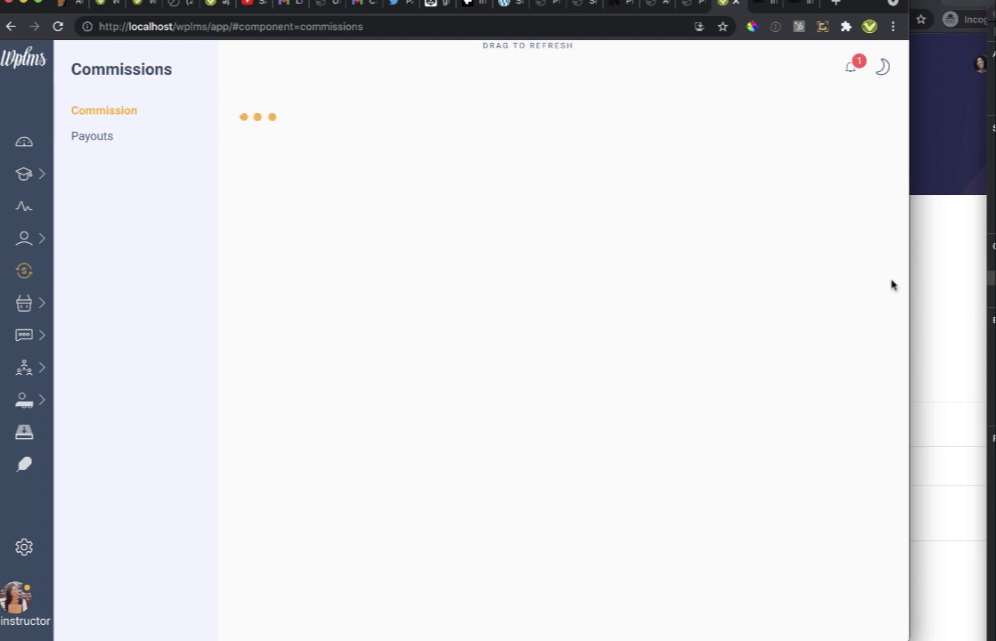
Widen the instructor's browser window and rerun the commission report for the Data mining course
{"action": "left_click_drag", "start_coordinate": [909, 275], "coordinate": [995, 276]}
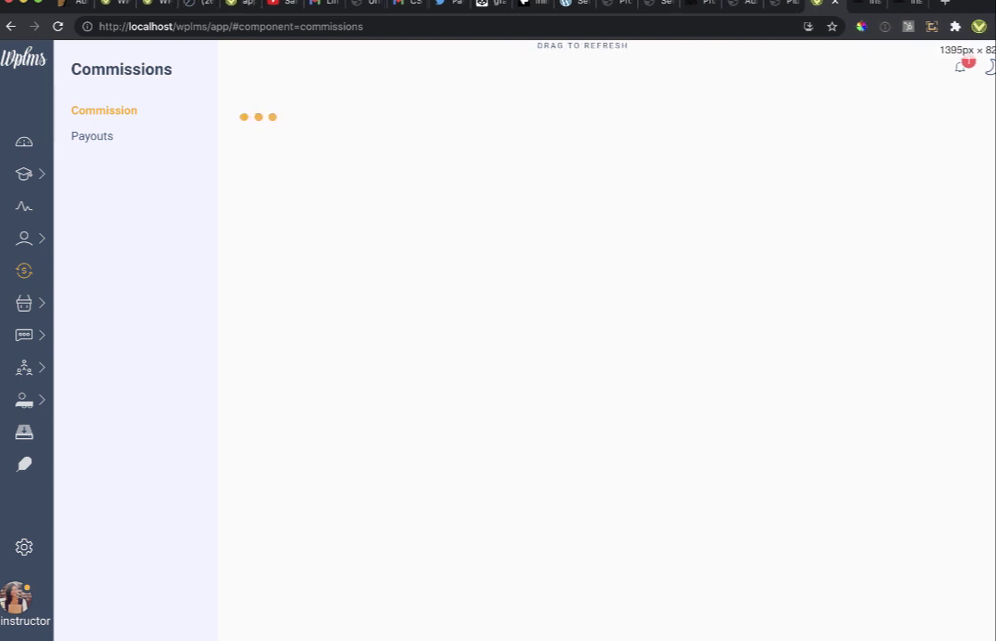
{"action": "left_click", "coordinate": [658, 116]}
{"action": "left_click", "coordinate": [617, 96]}
{"action": "left_click", "coordinate": [897, 112]}
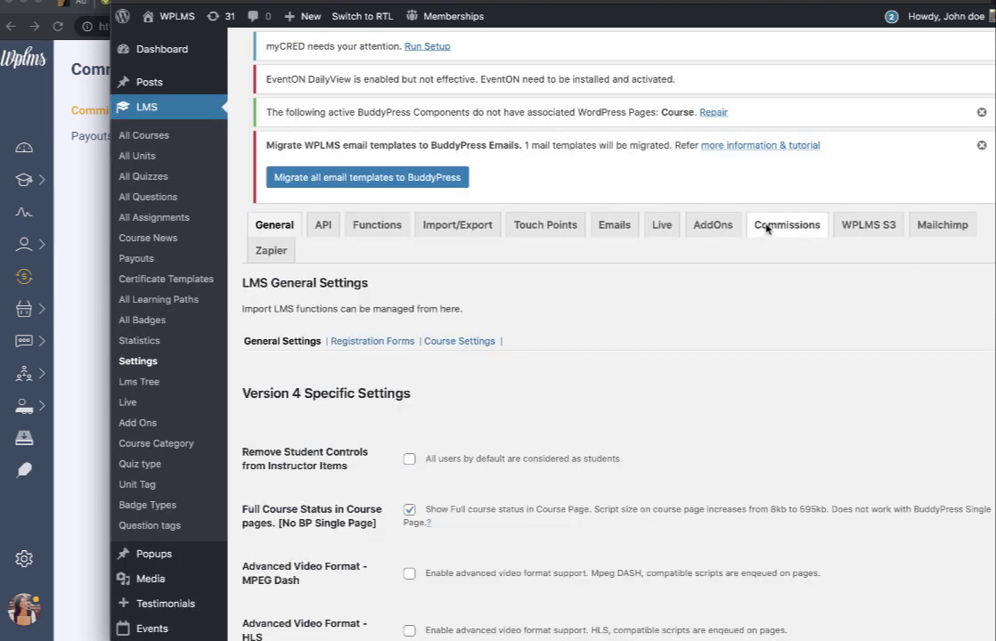
Switch to the admin's LMS settings and open the Pay Commissions section under the instructor commissions
{"action": "left_click", "coordinate": [768, 228]}
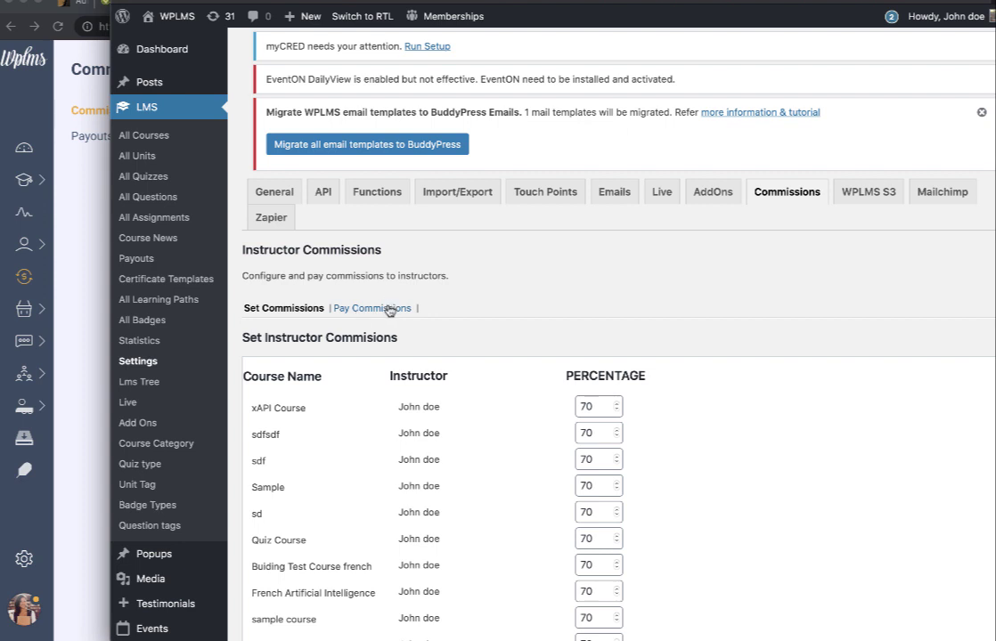
{"action": "left_click", "coordinate": [389, 310]}
{"action": "scroll", "coordinate": [478, 318], "scroll_direction": "down", "scroll_amount": 2}
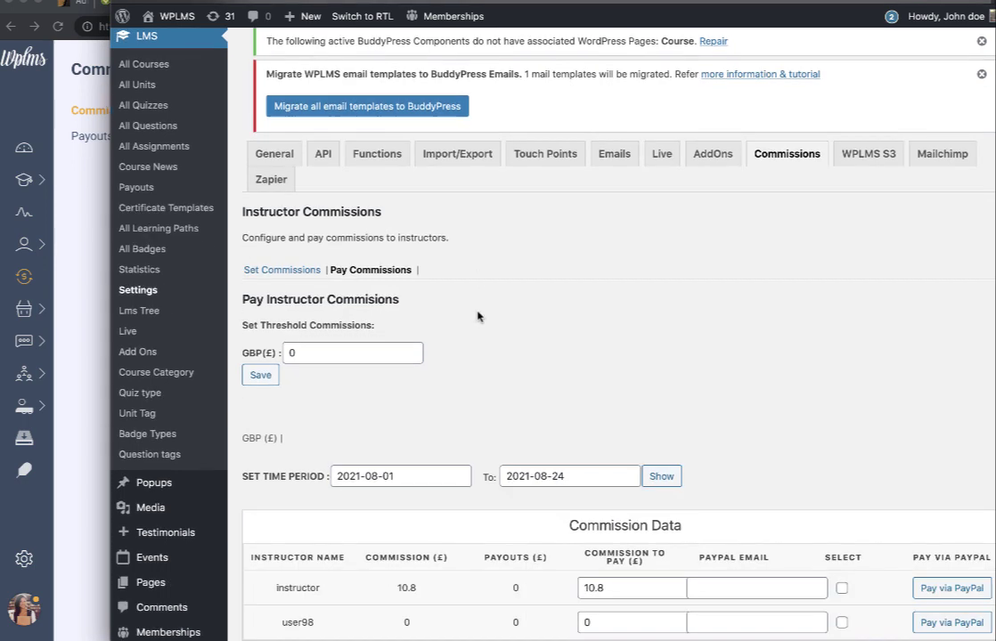
{"action": "scroll", "coordinate": [478, 392], "scroll_direction": "down", "scroll_amount": 1}
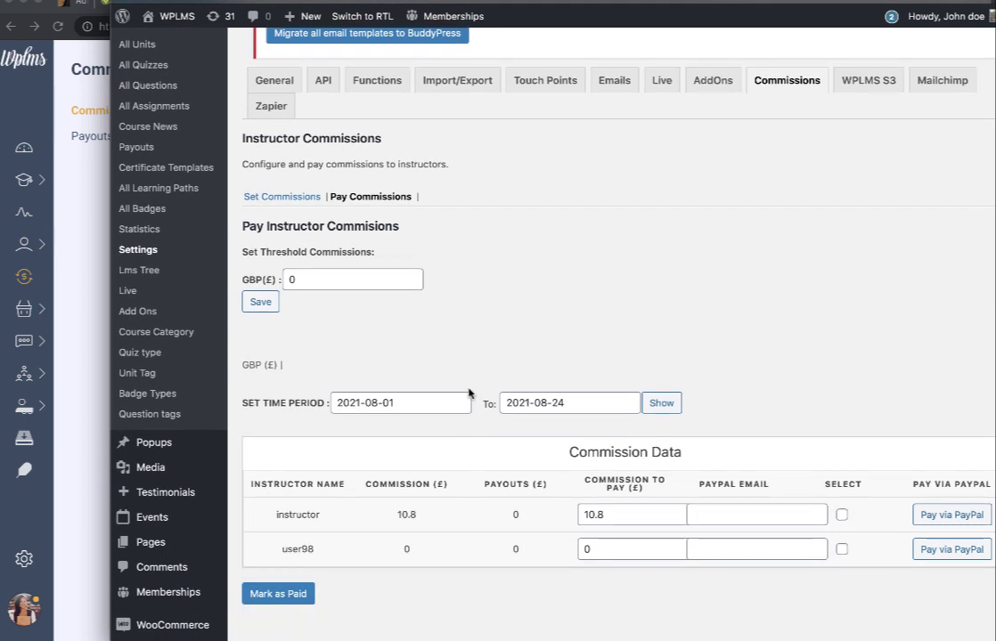
Try a GBP threshold commission of 10 and restore the field to 0
{"action": "left_click", "coordinate": [289, 279]}
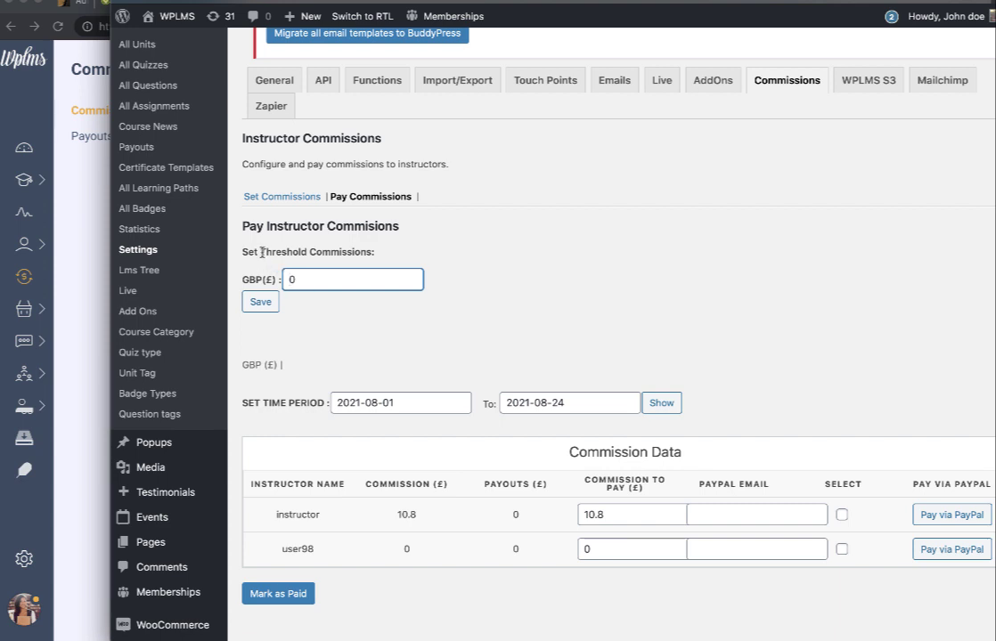
{"action": "left_click_drag", "start_coordinate": [259, 252], "coordinate": [378, 250]}
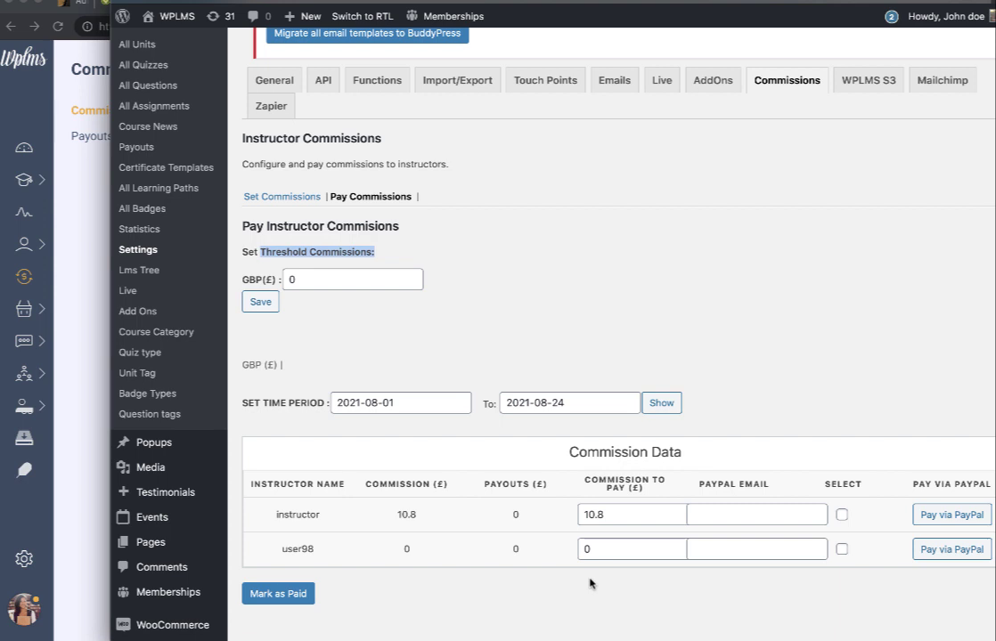
{"action": "left_click", "coordinate": [288, 281]}
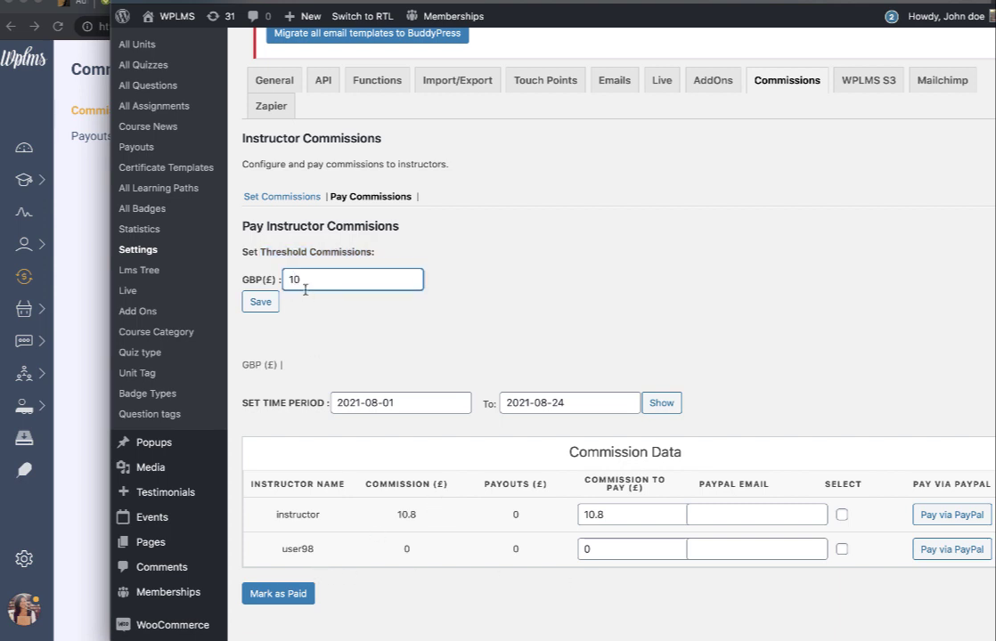
{"action": "double_click", "coordinate": [303, 280]}
{"action": "left_click", "coordinate": [304, 280]}
{"action": "key", "text": "BackSpace"}
Set the instructor's commission to pay to 5 GBP in the Commission Data table
{"action": "scroll", "coordinate": [523, 323], "scroll_direction": "down", "scroll_amount": 2}
{"action": "left_click", "coordinate": [660, 442]}
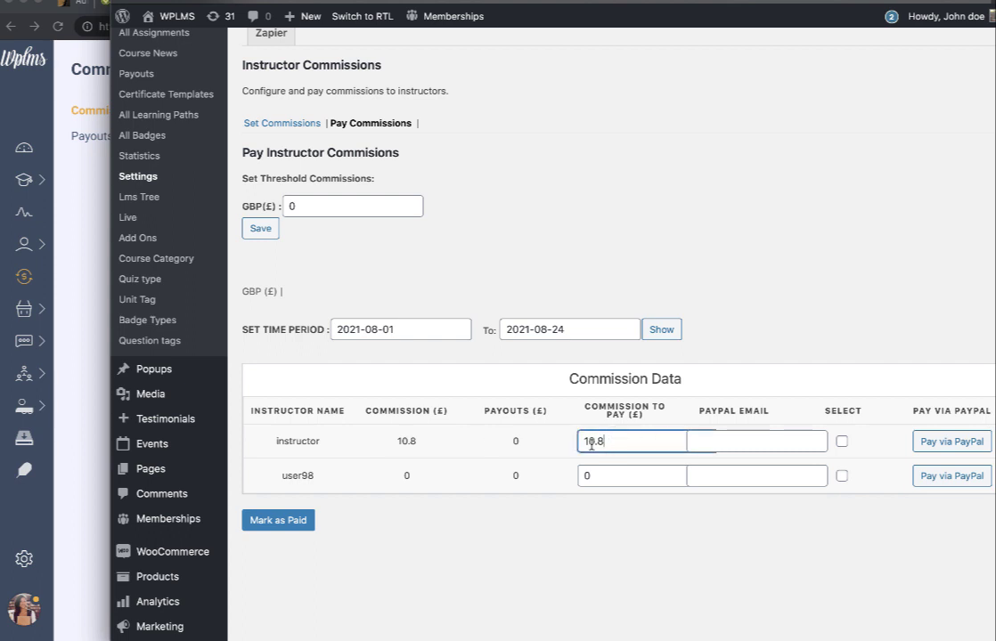
{"action": "key", "text": "BackSpace"}
{"action": "key", "text": "BackSpace"}
{"action": "key", "text": "BackSpace"}
{"action": "left_click", "coordinate": [597, 488]}
{"action": "left_click", "coordinate": [725, 435]}
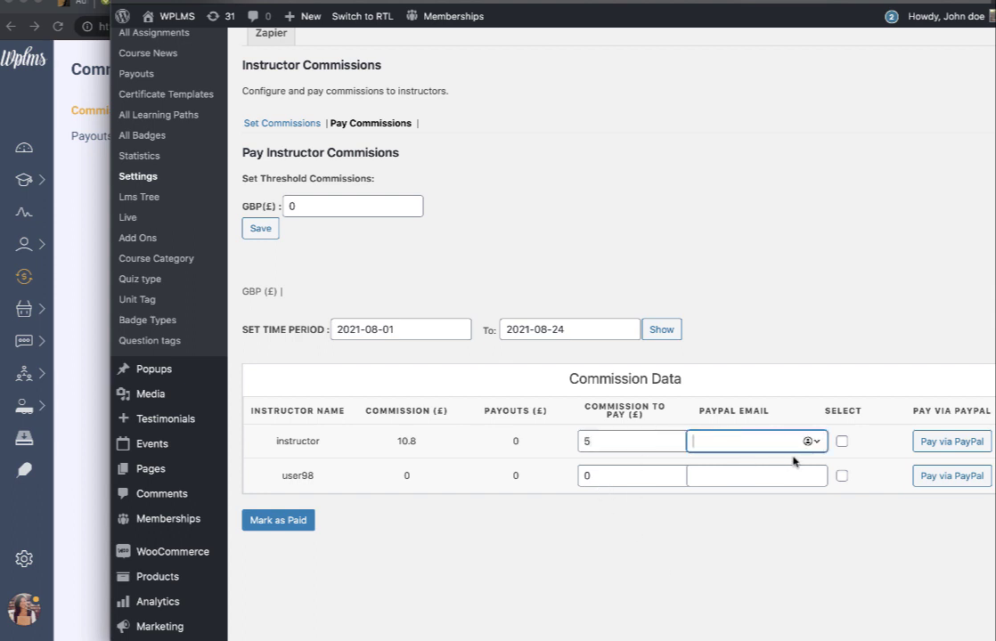
Select the instructor's row in the Commission Data table and mark the commission as paid
{"action": "left_click", "coordinate": [842, 441]}
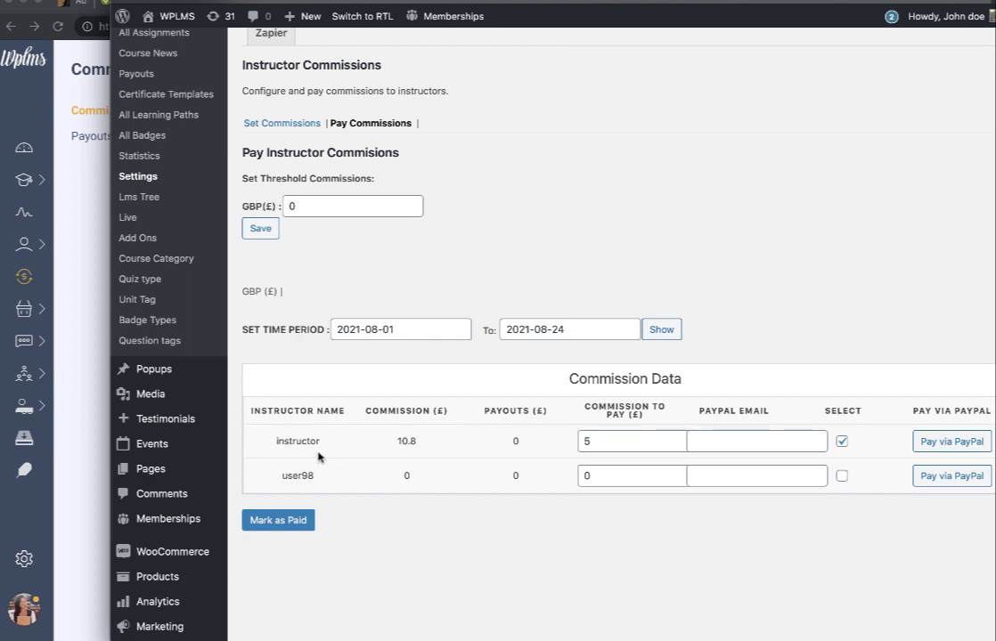
{"action": "left_click", "coordinate": [636, 442]}
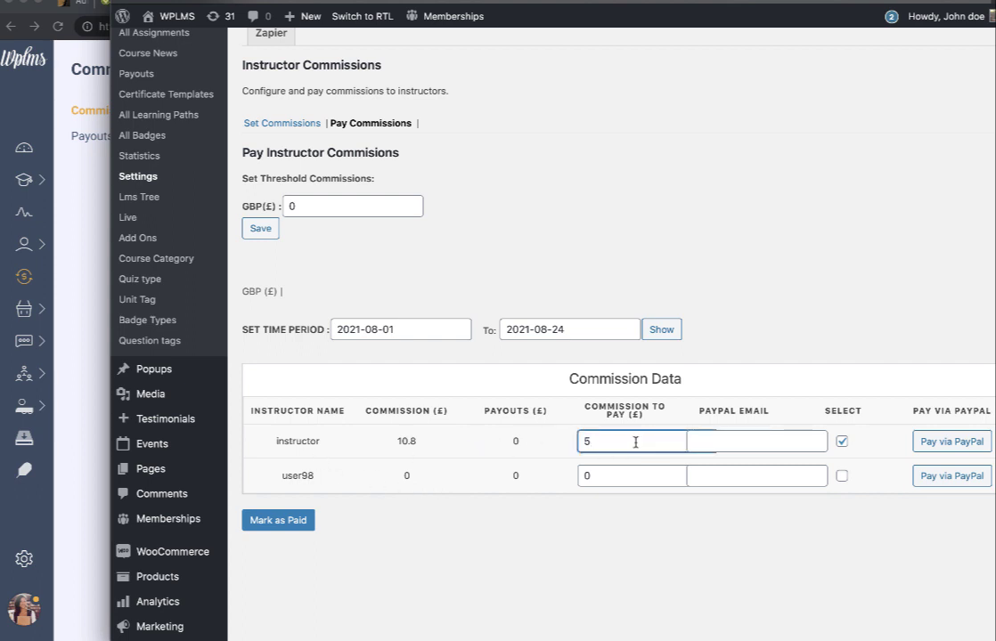
{"action": "left_click", "coordinate": [291, 527]}
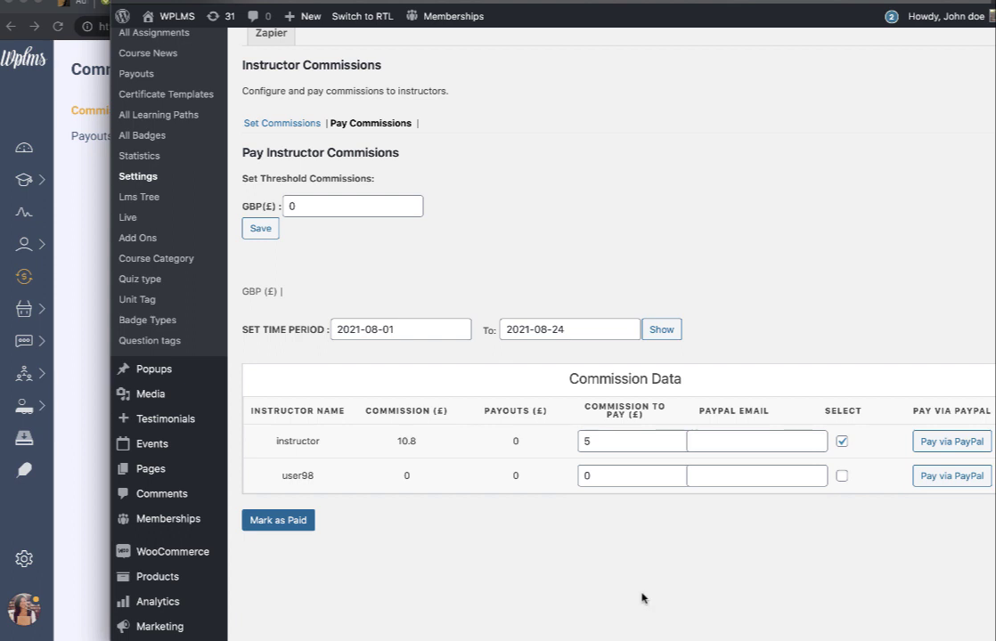
Review the instructor's payout figures in the Commission Data table and open the record of the last payment
{"action": "scroll", "coordinate": [603, 504], "scroll_direction": "down", "scroll_amount": 5}
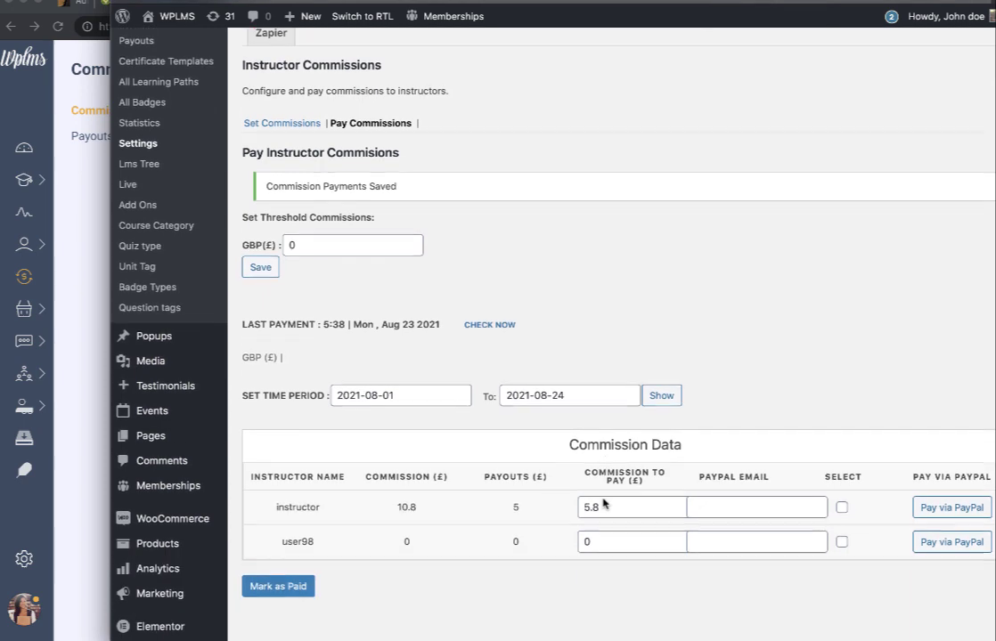
{"action": "scroll", "coordinate": [603, 500], "scroll_direction": "up", "scroll_amount": 3}
{"action": "scroll", "coordinate": [439, 273], "scroll_direction": "down", "scroll_amount": 3}
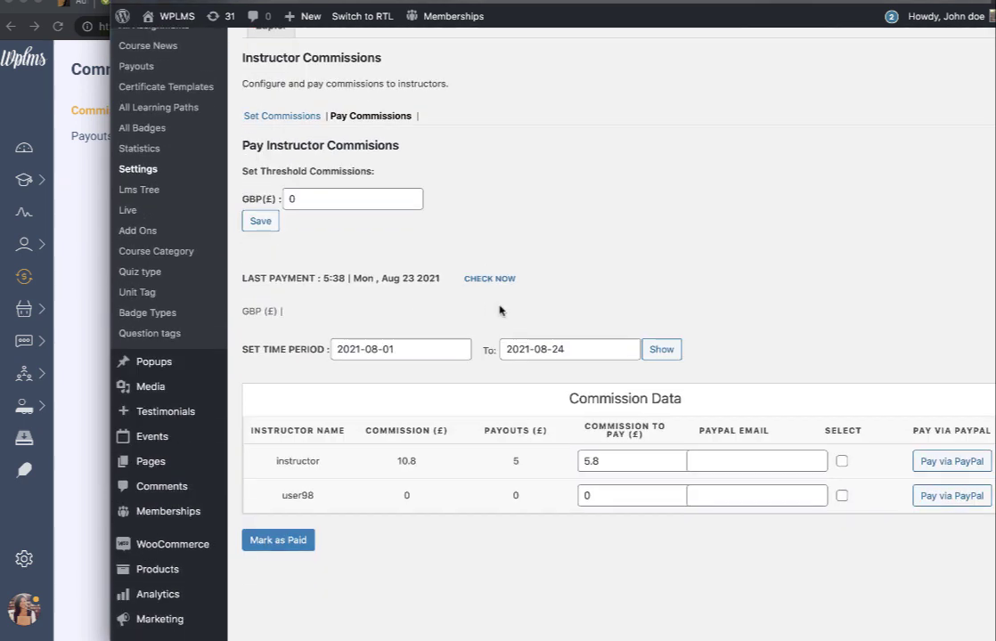
{"action": "scroll", "coordinate": [499, 310], "scroll_direction": "down", "scroll_amount": 1}
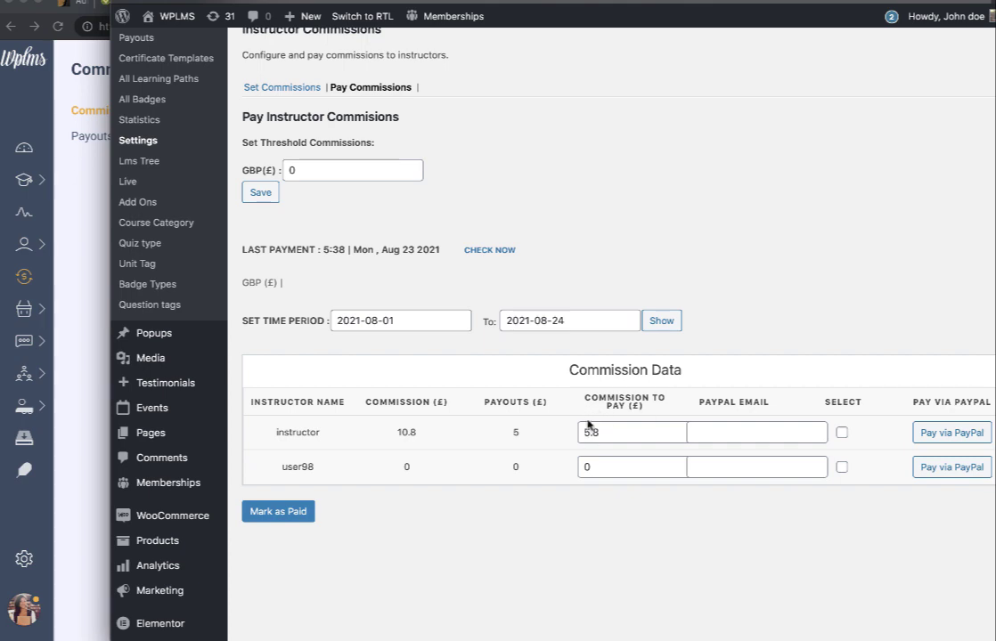
{"action": "scroll", "coordinate": [519, 348], "scroll_direction": "up", "scroll_amount": 6}
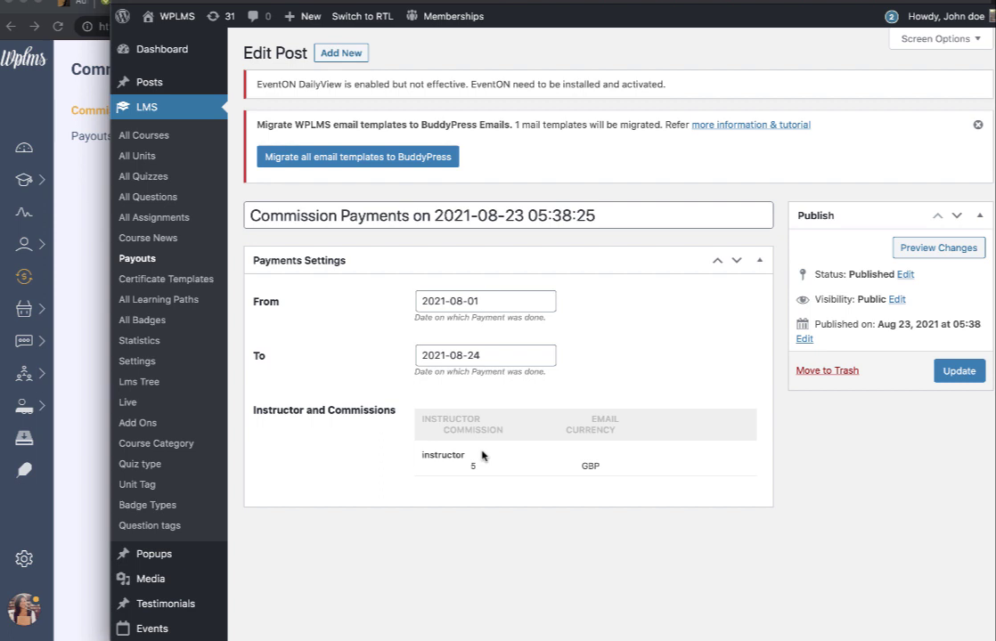
Return to the instructor's browser window, refresh Commissions and run the Payouts report in GBP for August 23, 2021
{"action": "left_click", "coordinate": [84, 156]}
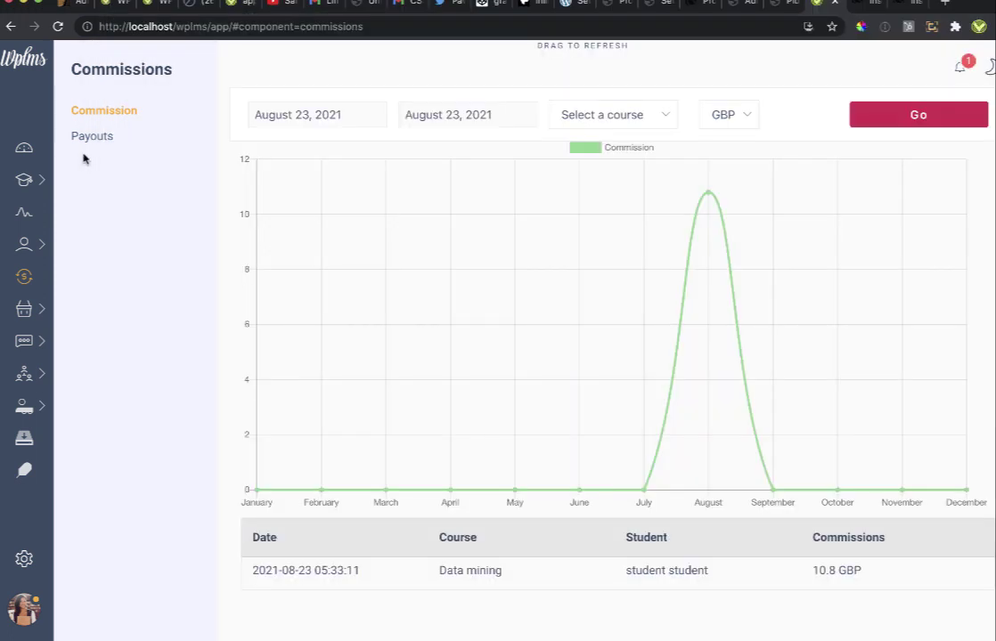
{"action": "left_click_drag", "start_coordinate": [585, 49], "coordinate": [592, 374]}
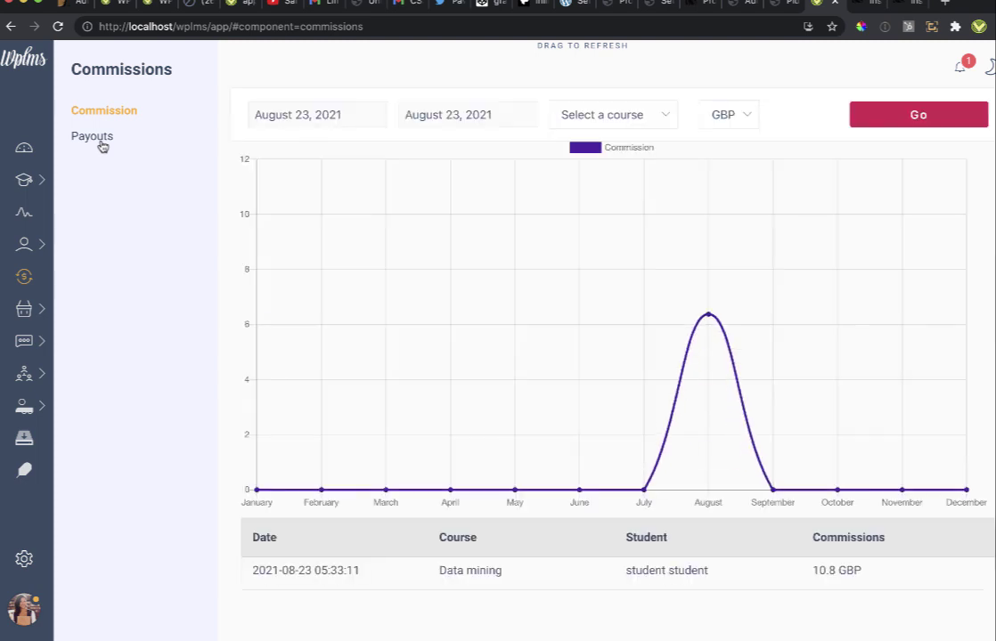
{"action": "left_click", "coordinate": [98, 138]}
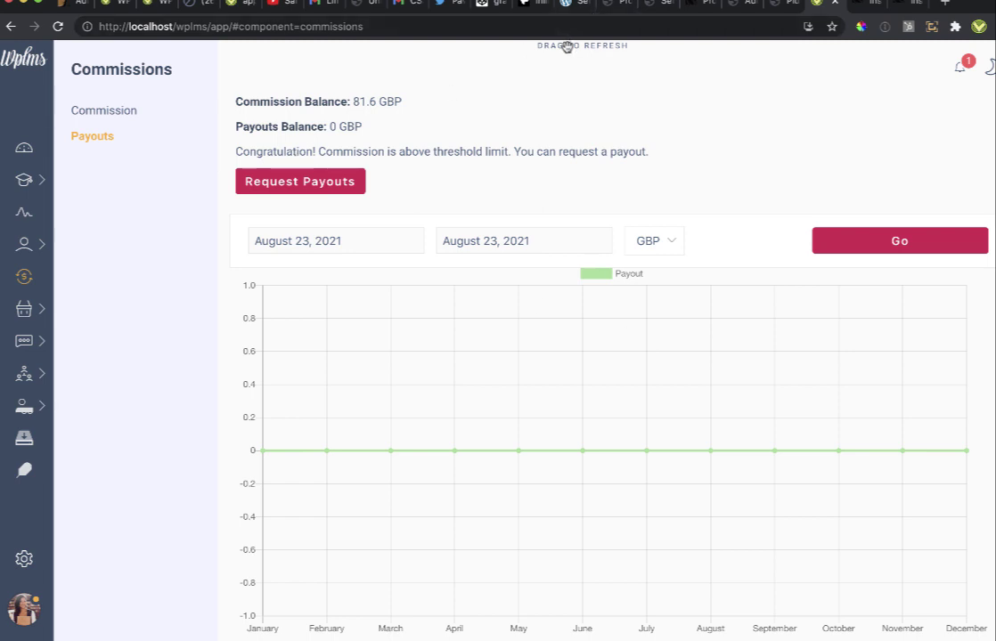
{"action": "left_click", "coordinate": [527, 244]}
{"action": "left_click", "coordinate": [478, 393]}
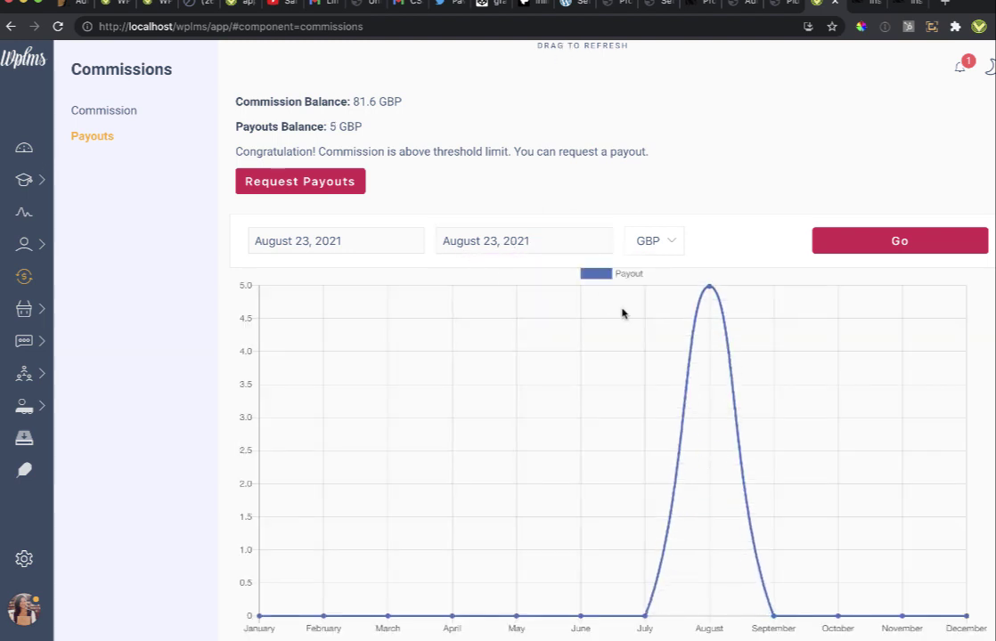
Examine the payout entry listed below the chart and the instructor's commission and payout balances
{"action": "scroll", "coordinate": [722, 131], "scroll_direction": "down", "scroll_amount": 1}
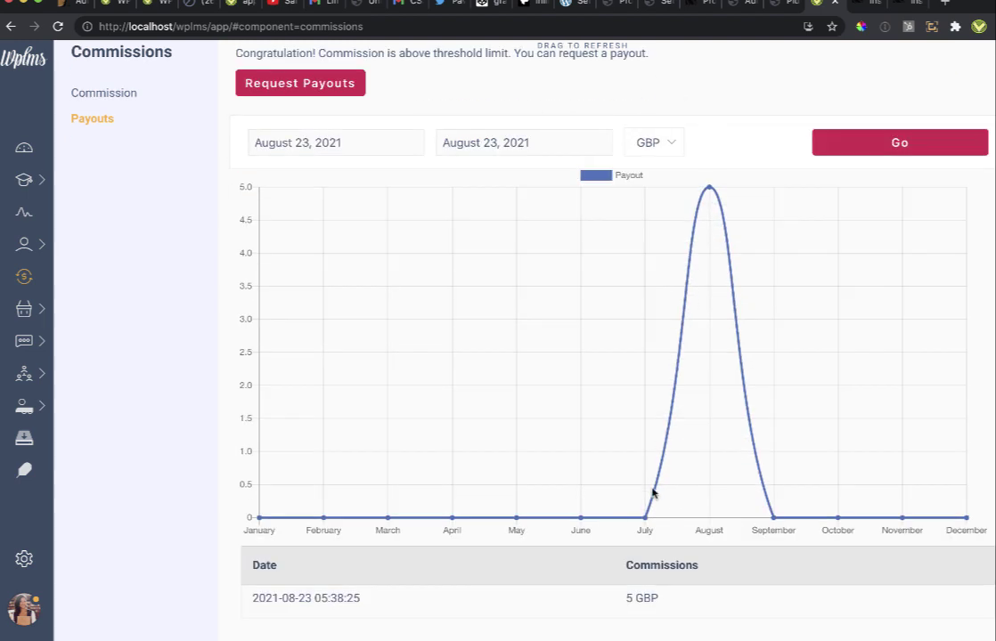
{"action": "left_click_drag", "start_coordinate": [255, 598], "coordinate": [755, 605]}
{"action": "left_click", "coordinate": [754, 605]}
{"action": "scroll", "coordinate": [107, 285], "scroll_direction": "up", "scroll_amount": 2}
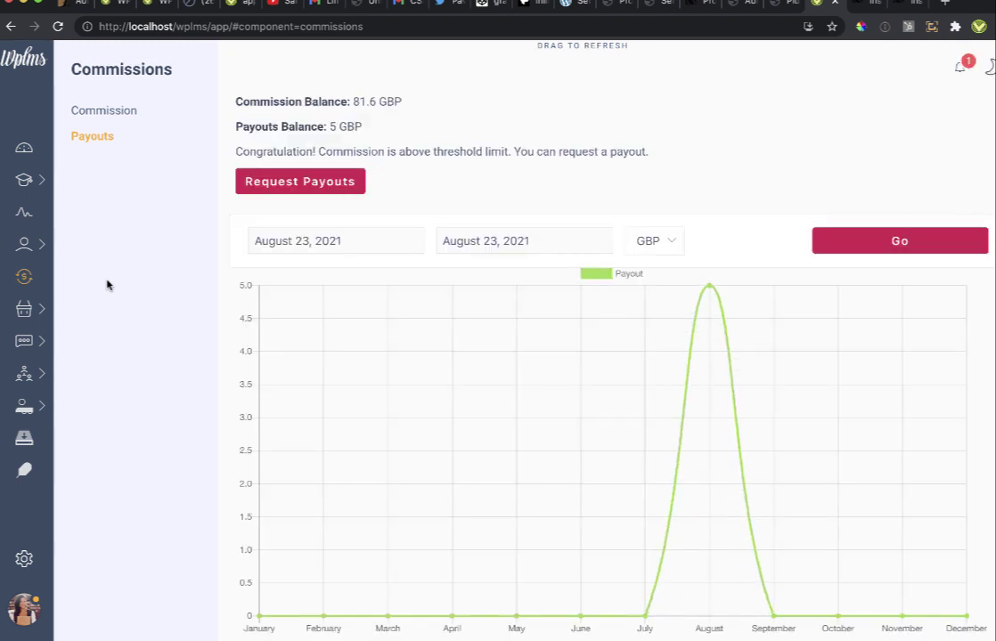
{"action": "scroll", "coordinate": [107, 286], "scroll_direction": "down", "scroll_amount": 2}
{"action": "scroll", "coordinate": [107, 286], "scroll_direction": "up", "scroll_amount": 2}
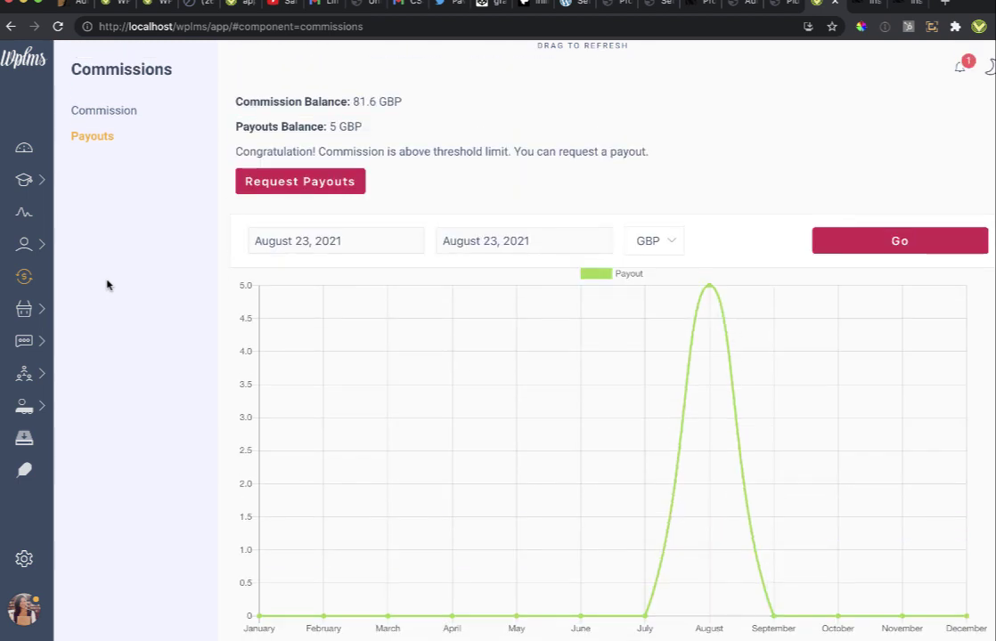